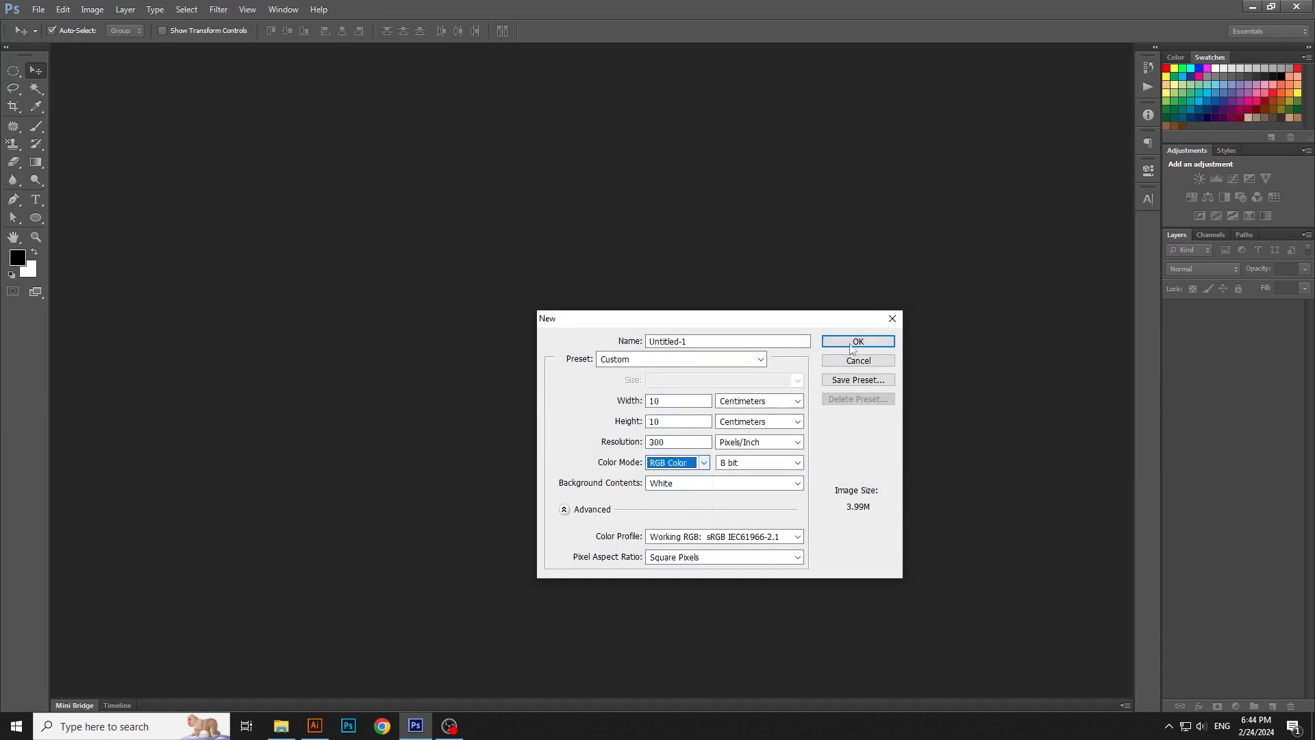
- Create the 10 × 10 cm, 300 ppi RGB document and add a locked solid color fill layer in deccc1
{"action": "left_click", "coordinate": [853, 346]}
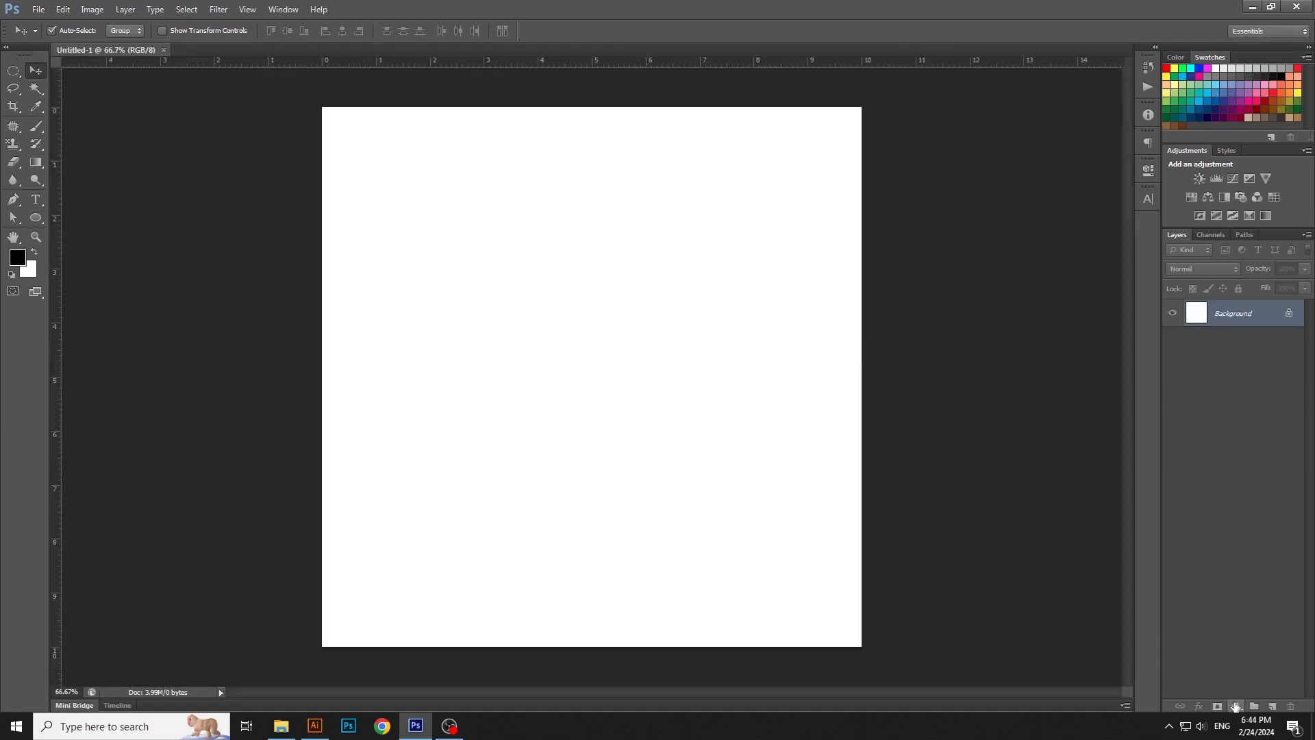
{"action": "left_click", "coordinate": [1235, 706]}
{"action": "left_click", "coordinate": [1158, 410]}
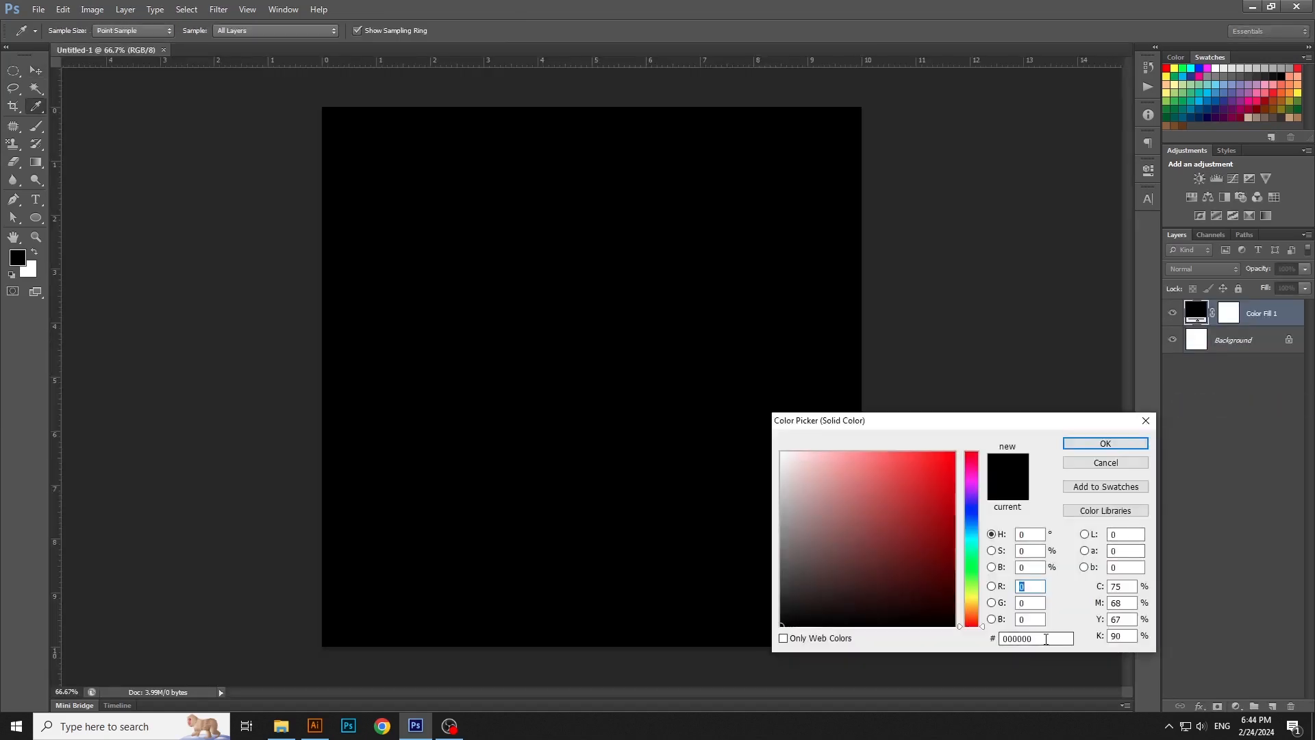
{"action": "type", "text": "deccc1"}
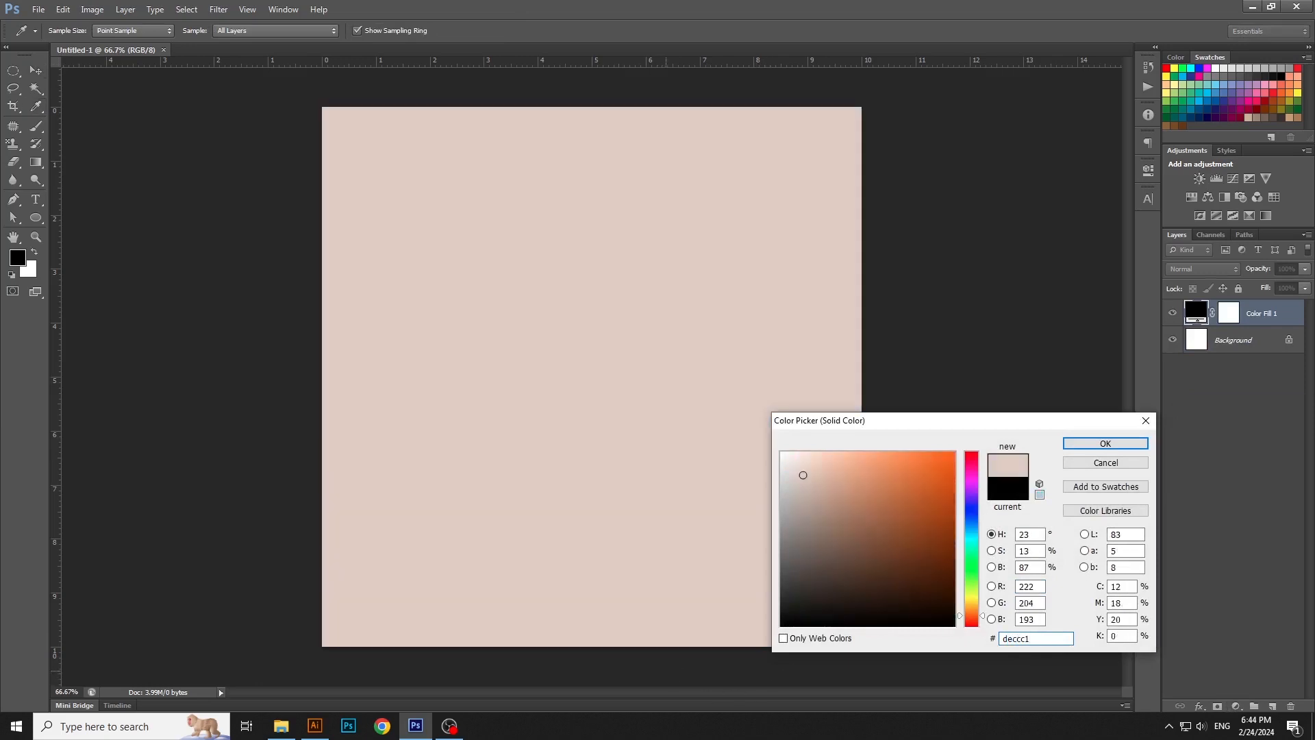
{"action": "key", "text": "Return"}
{"action": "left_click", "coordinate": [1233, 384]}
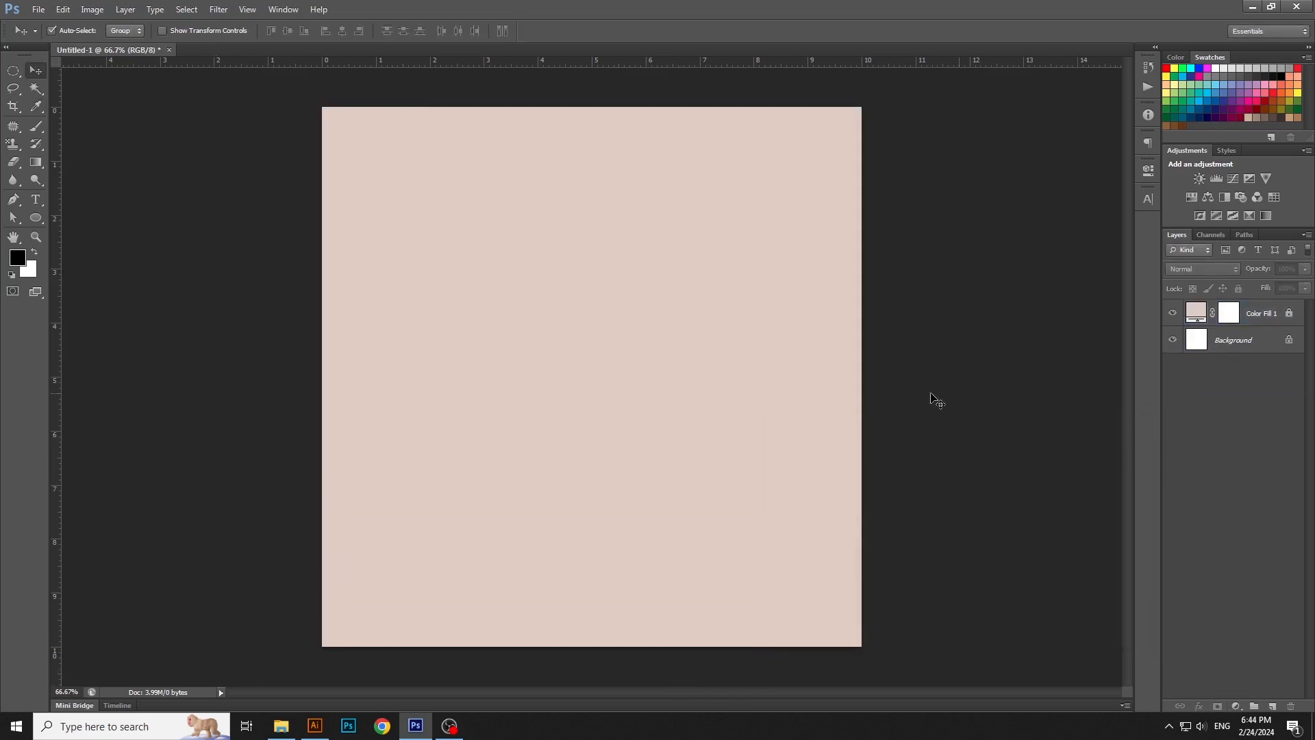
- Place the img-2 cloud picture from the project folder and scale it to about 103% so it covers the canvas
{"action": "left_click", "coordinate": [291, 732]}
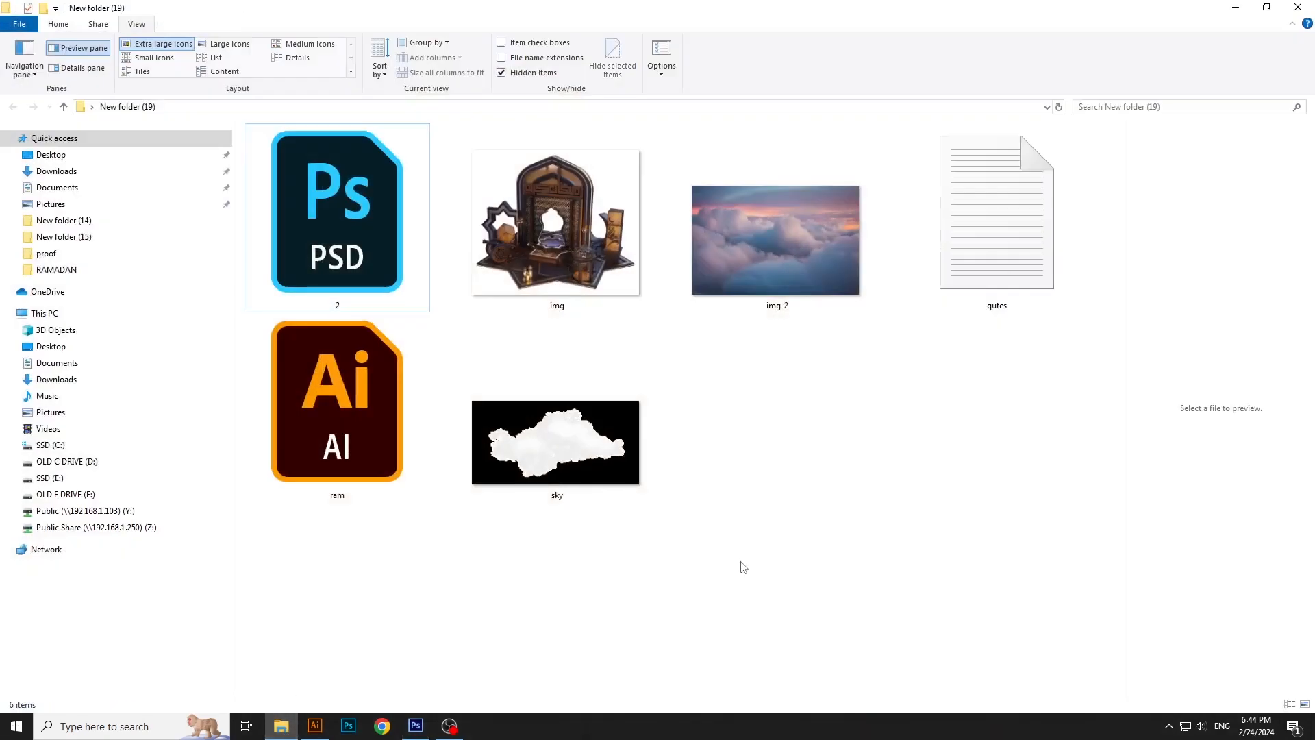
{"action": "left_click_drag", "start_coordinate": [781, 273], "coordinate": [1039, 622]}
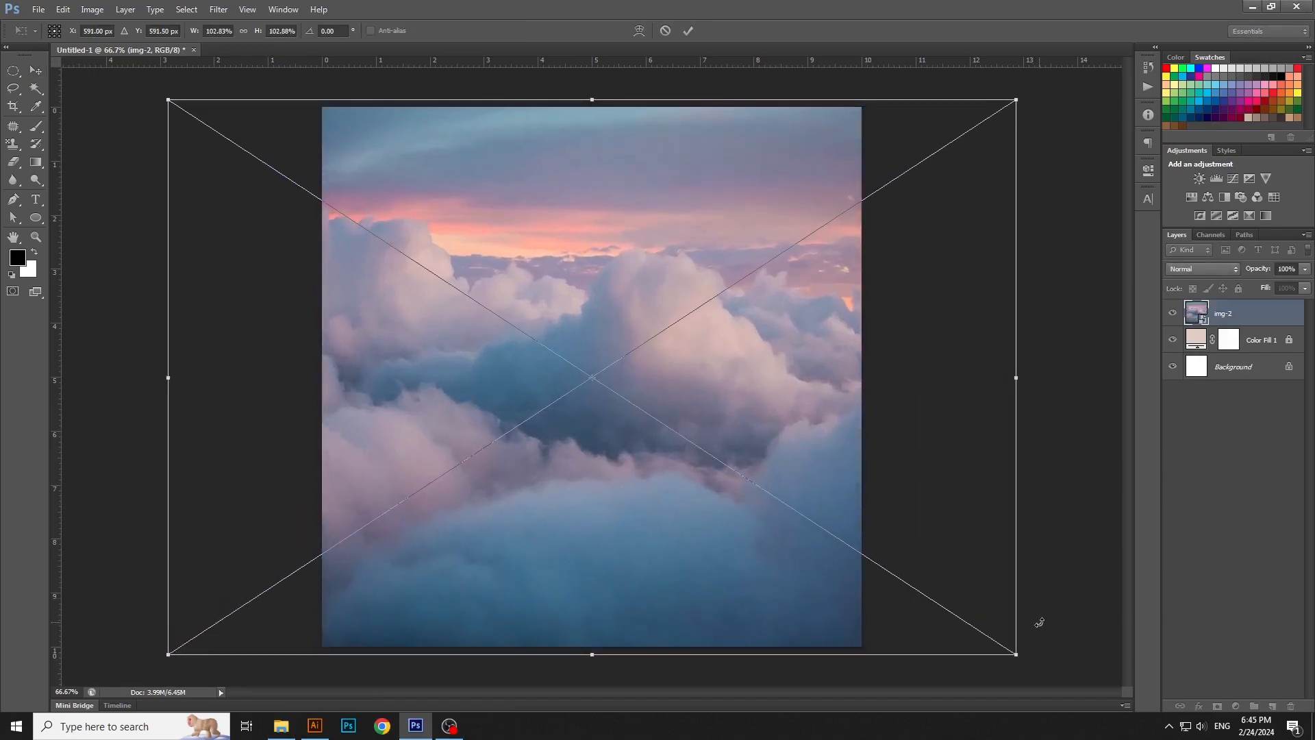
{"action": "key", "text": "Return"}
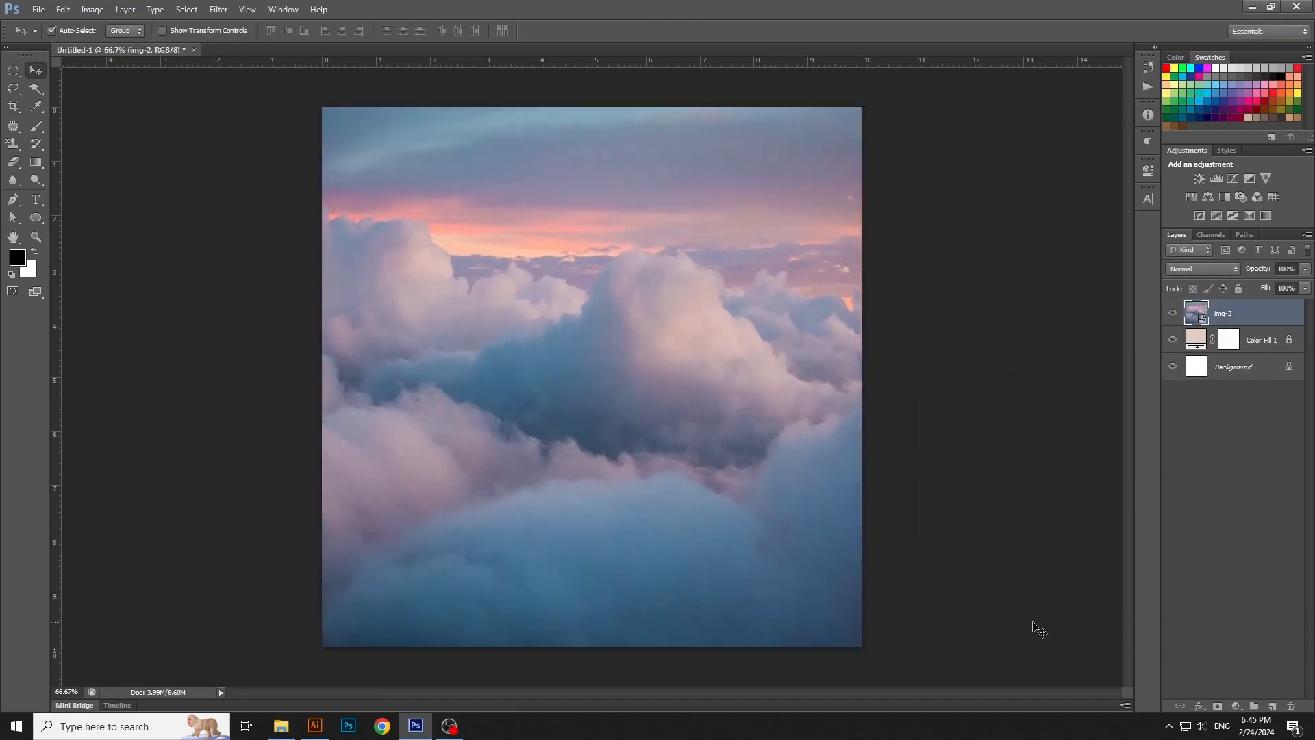
- Add a Brightness/Contrast adjustment layer above the clouds with brightness at 101
{"action": "left_click", "coordinate": [1238, 706]}
{"action": "left_click", "coordinate": [1246, 455]}
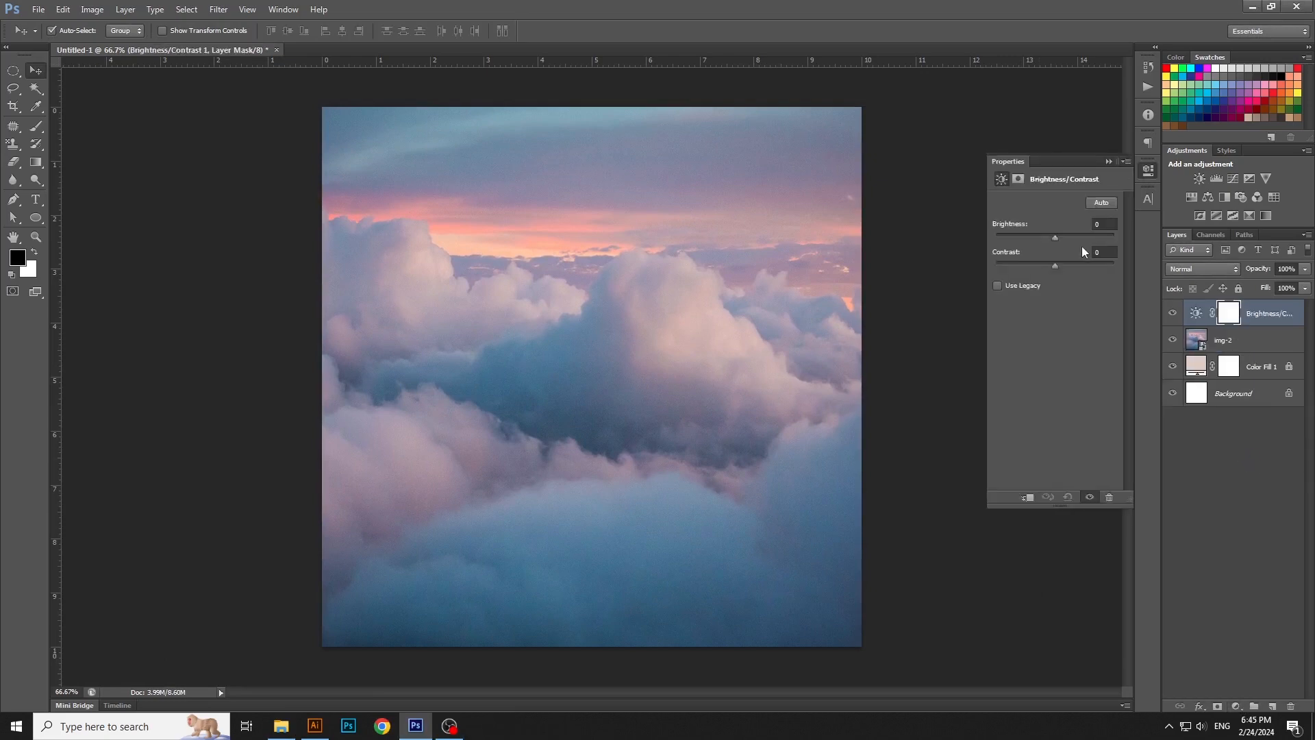
{"action": "left_click_drag", "start_coordinate": [1058, 239], "coordinate": [1092, 241]}
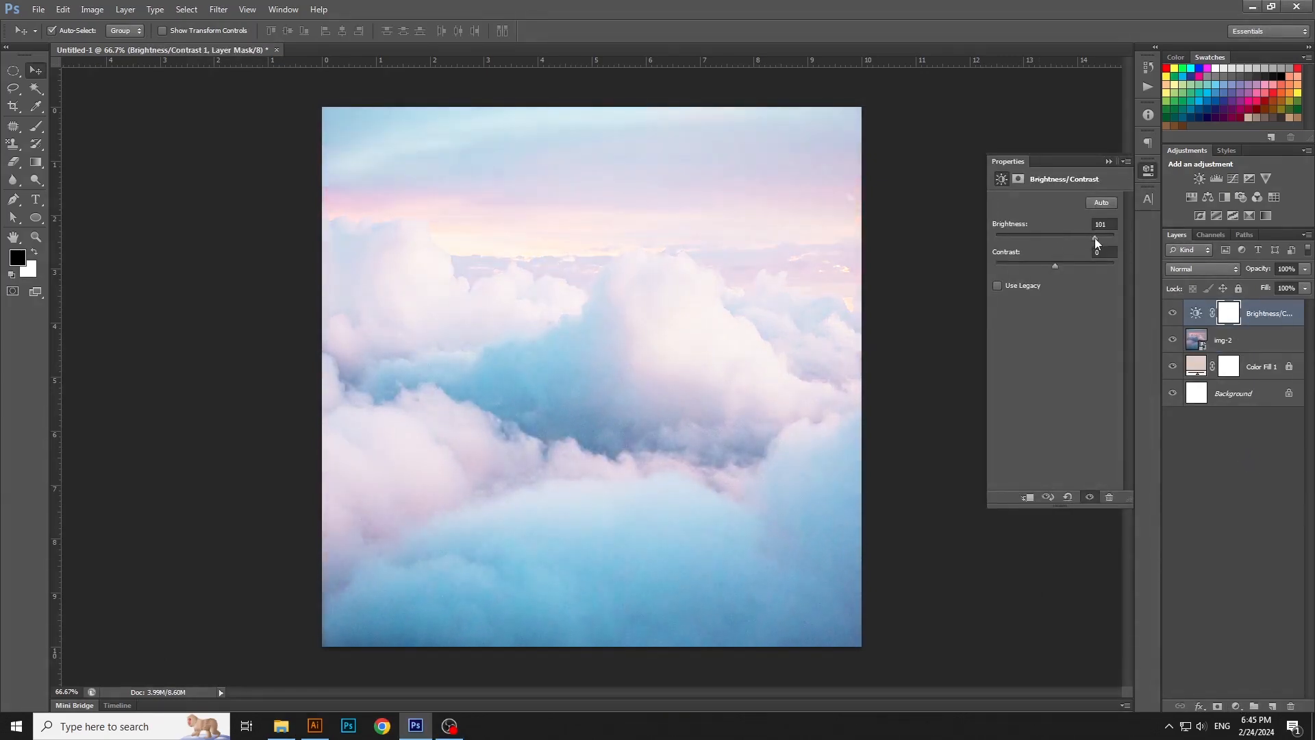
{"action": "left_click", "coordinate": [1148, 171]}
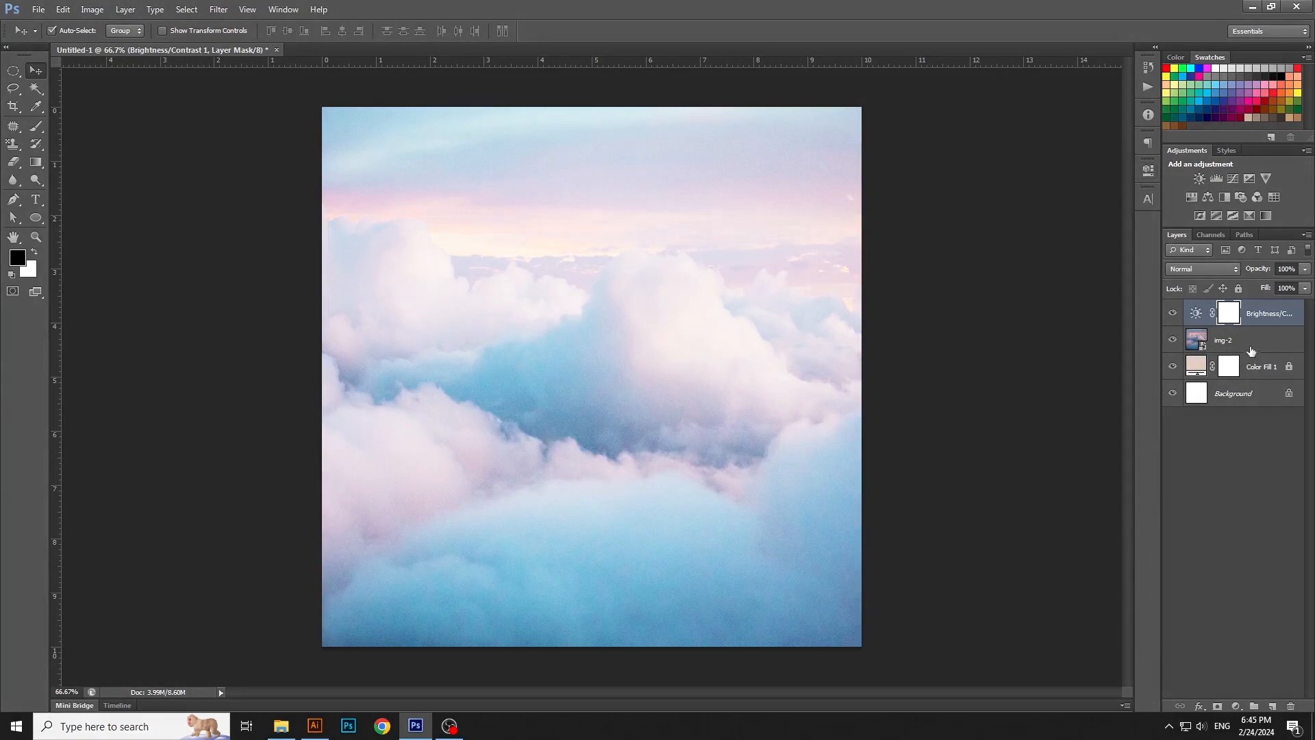
- Lock the Brightness/Contrast layer and the img-2 cloud layer together
{"action": "left_click", "coordinate": [1250, 344], "text": "shift"}
{"action": "left_click", "coordinate": [1238, 288]}
{"action": "left_click", "coordinate": [1026, 371]}
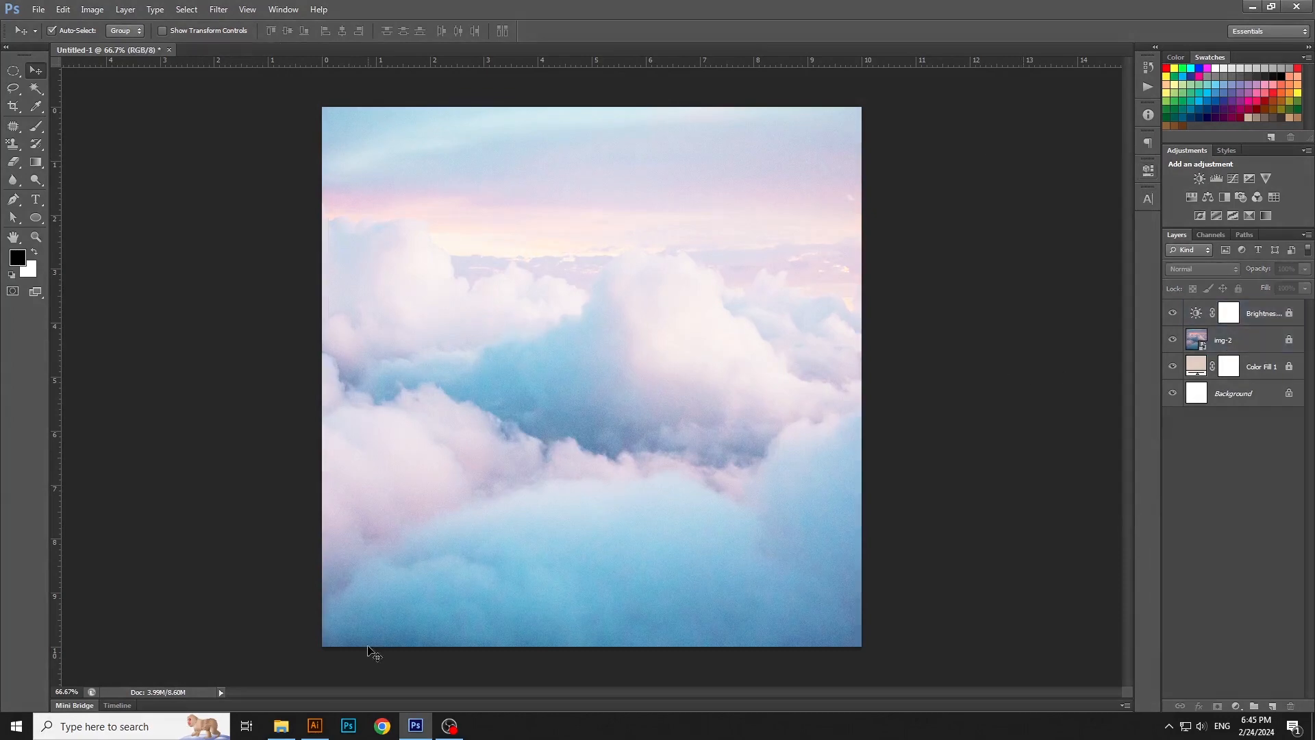
- Place the img picture of the Ramadan arch from the project folder mid-canvas and enlarge it to about 107%
{"action": "left_click", "coordinate": [291, 724]}
{"action": "left_click", "coordinate": [816, 576]}
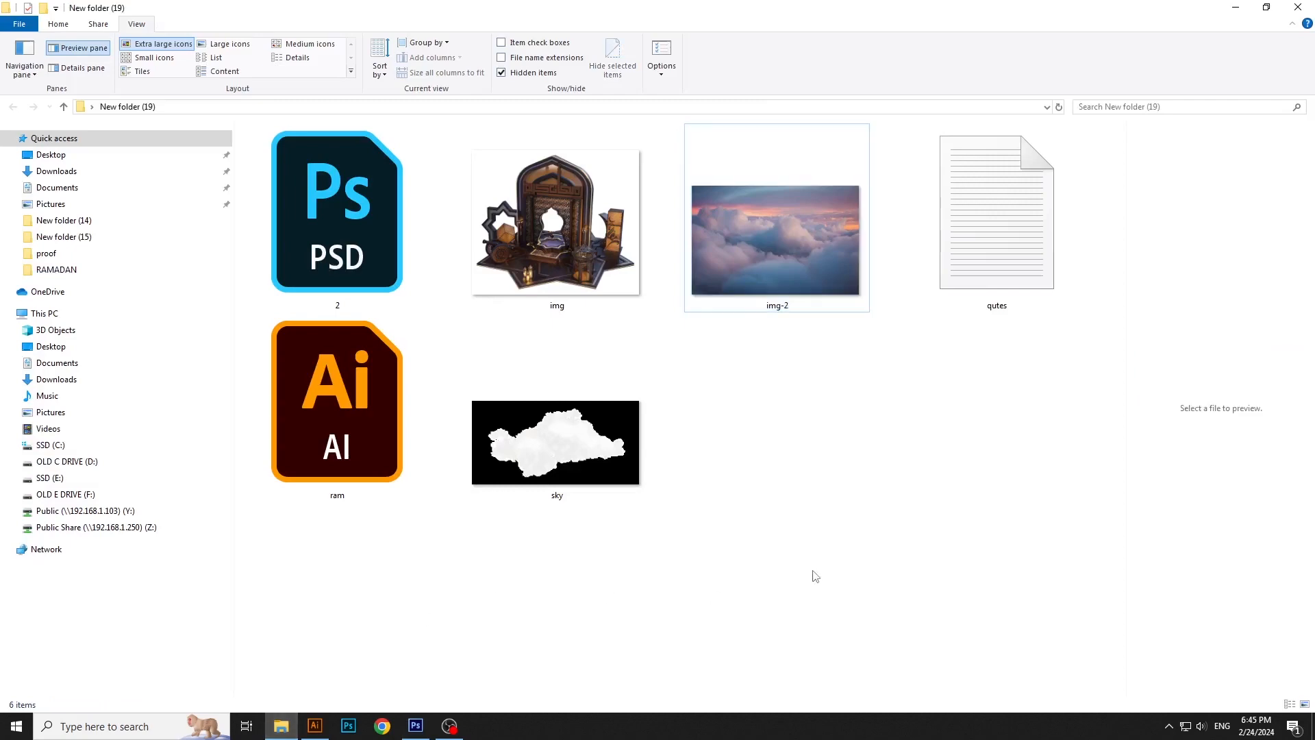
{"action": "left_click", "coordinate": [558, 274]}
{"action": "left_click_drag", "start_coordinate": [558, 274], "coordinate": [729, 413]}
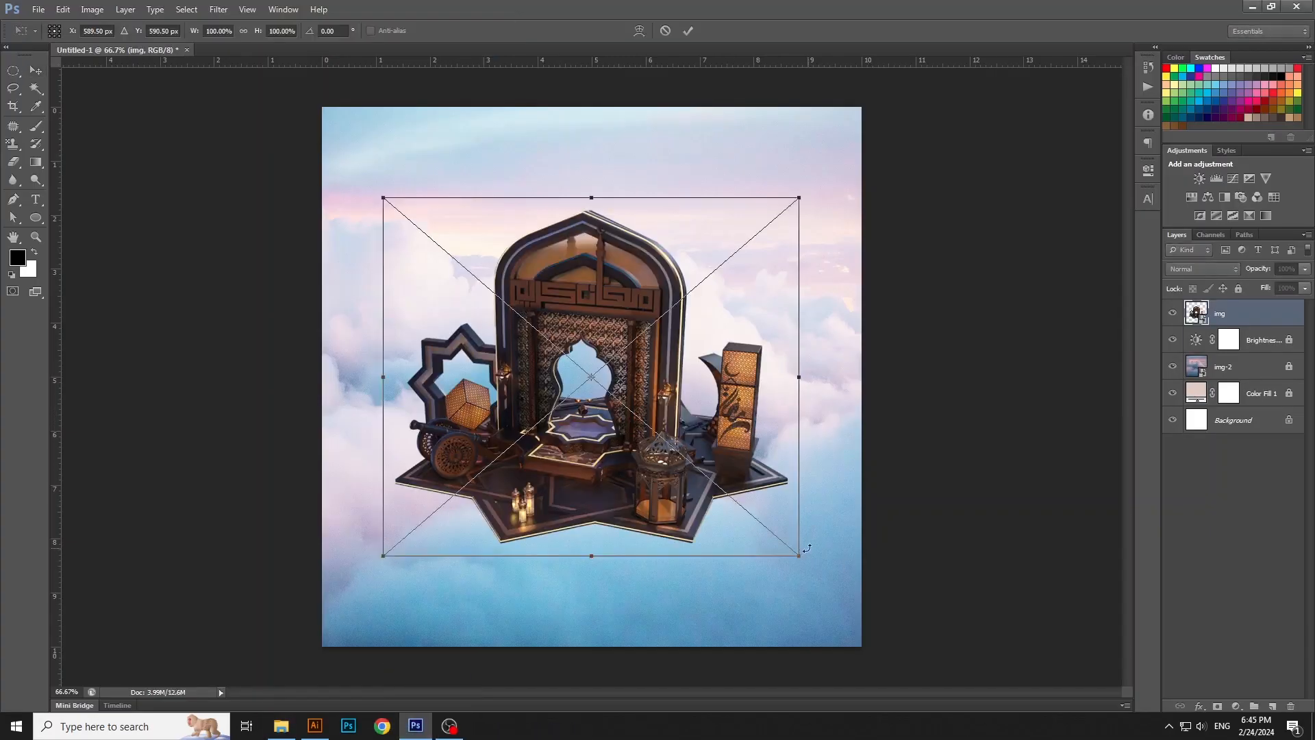
{"action": "left_click_drag", "start_coordinate": [803, 557], "coordinate": [810, 566]}
{"action": "key", "text": "Return"}
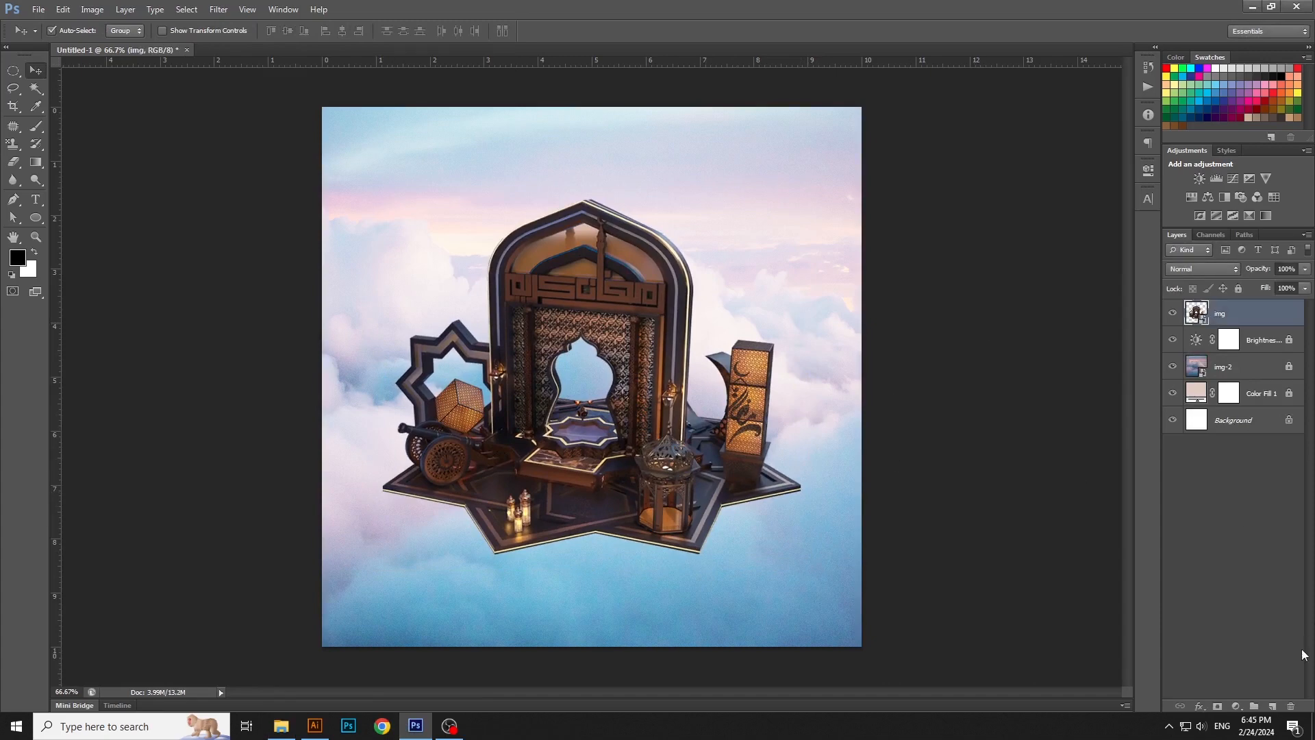
- Add an Exposure adjustment layer above the arch with exposure at +0.78
{"action": "left_click", "coordinate": [1234, 707]}
{"action": "left_click", "coordinate": [1254, 496]}
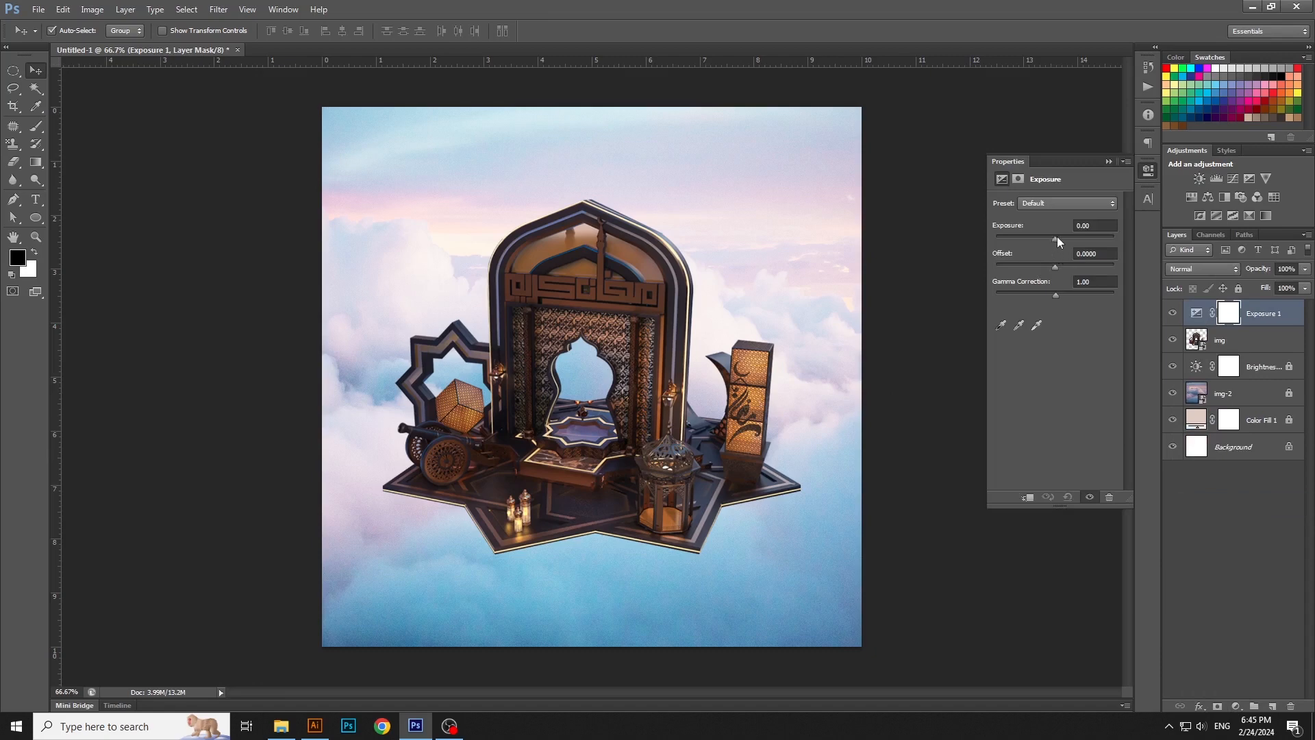
{"action": "left_click_drag", "start_coordinate": [1057, 236], "coordinate": [1062, 239]}
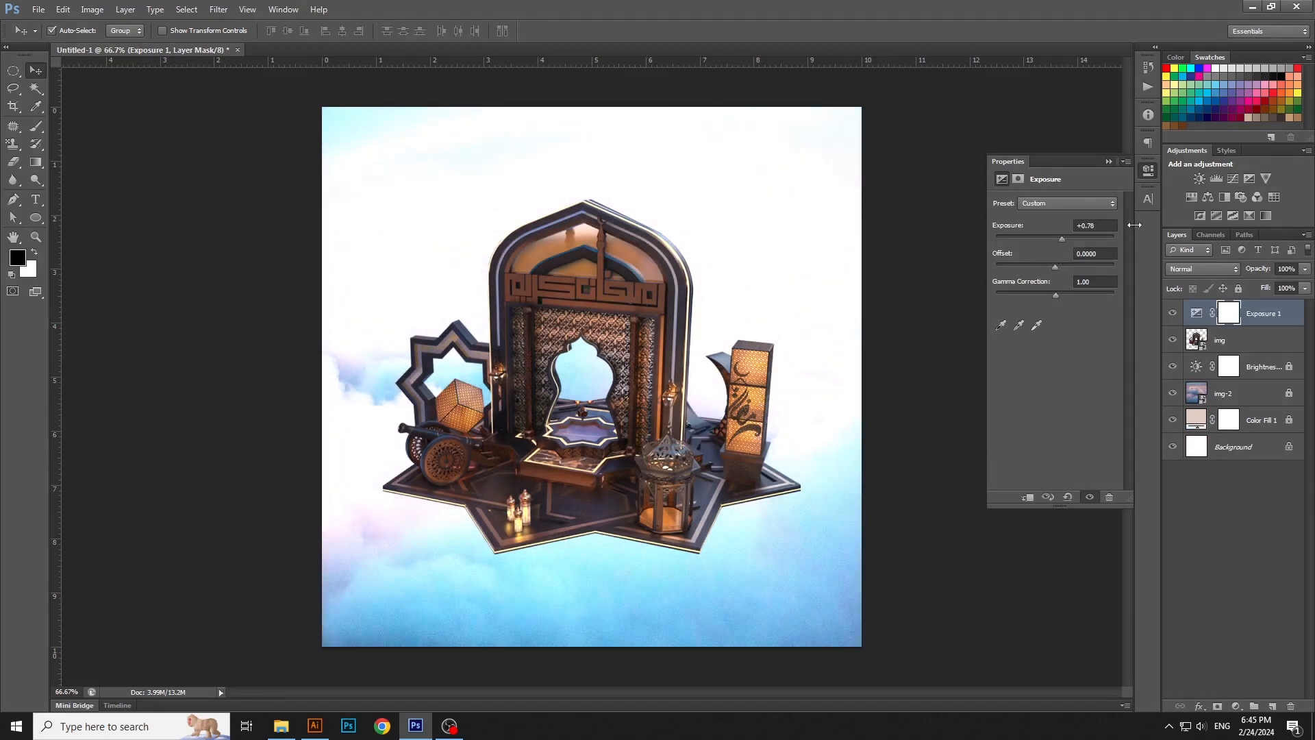
{"action": "left_click", "coordinate": [1143, 175]}
{"action": "left_click", "coordinate": [997, 350]}
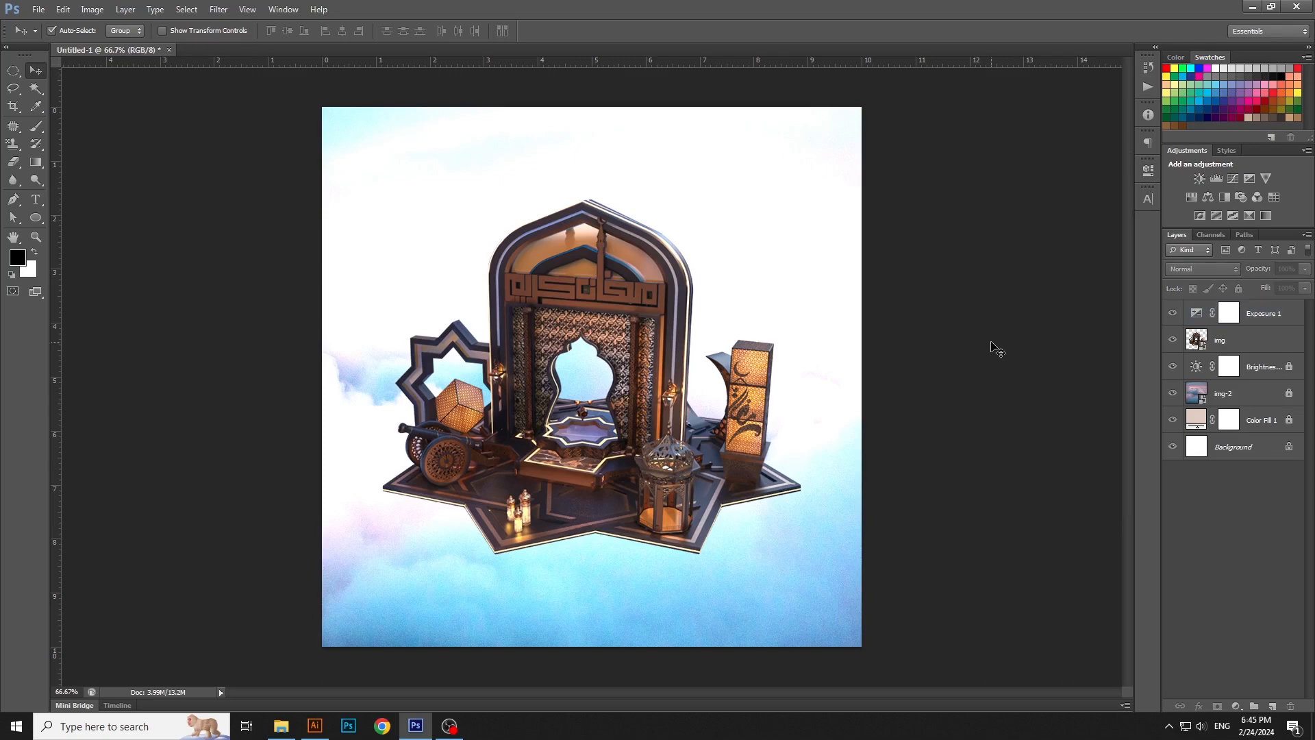
- Place a second copy of img-2 above all layers and scale it to about 106% so it covers the canvas
{"action": "left_click", "coordinate": [280, 725]}
{"action": "left_click", "coordinate": [669, 552]}
{"action": "left_click", "coordinate": [779, 231]}
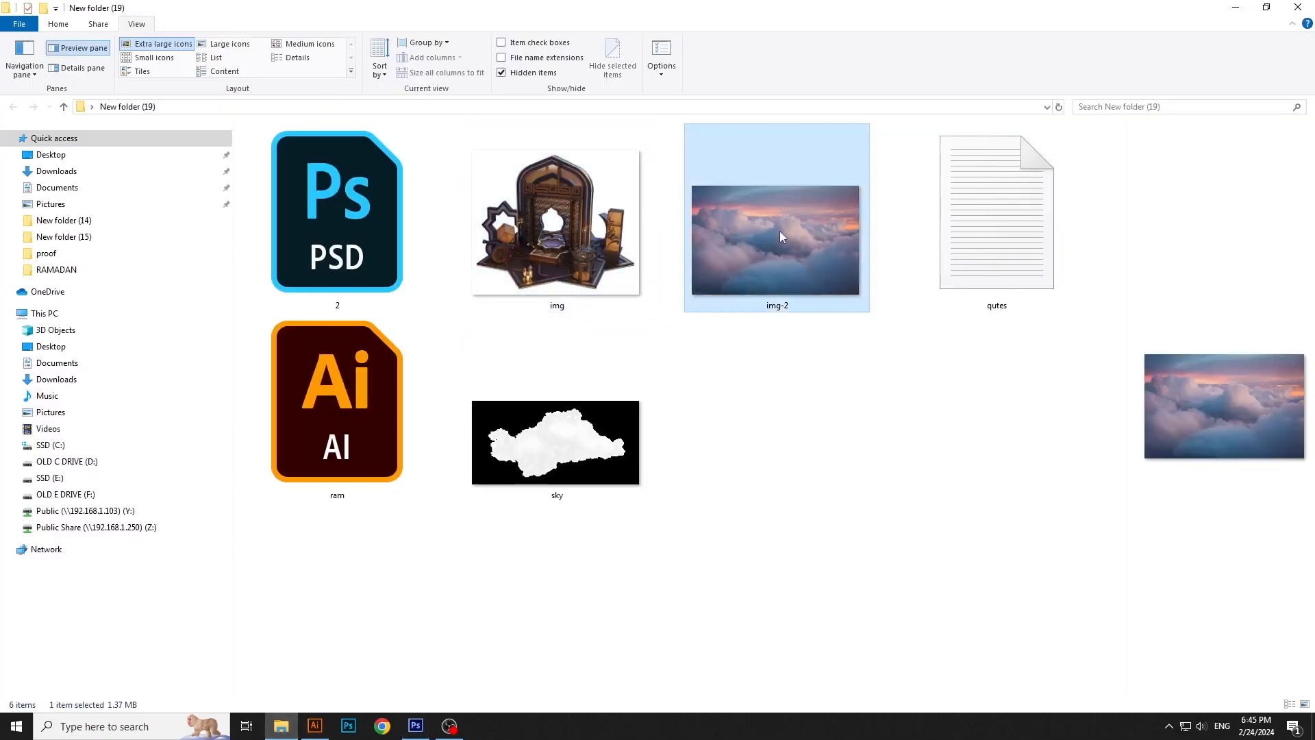
{"action": "left_click_drag", "start_coordinate": [815, 263], "coordinate": [732, 315]}
{"action": "key", "text": "Return"}
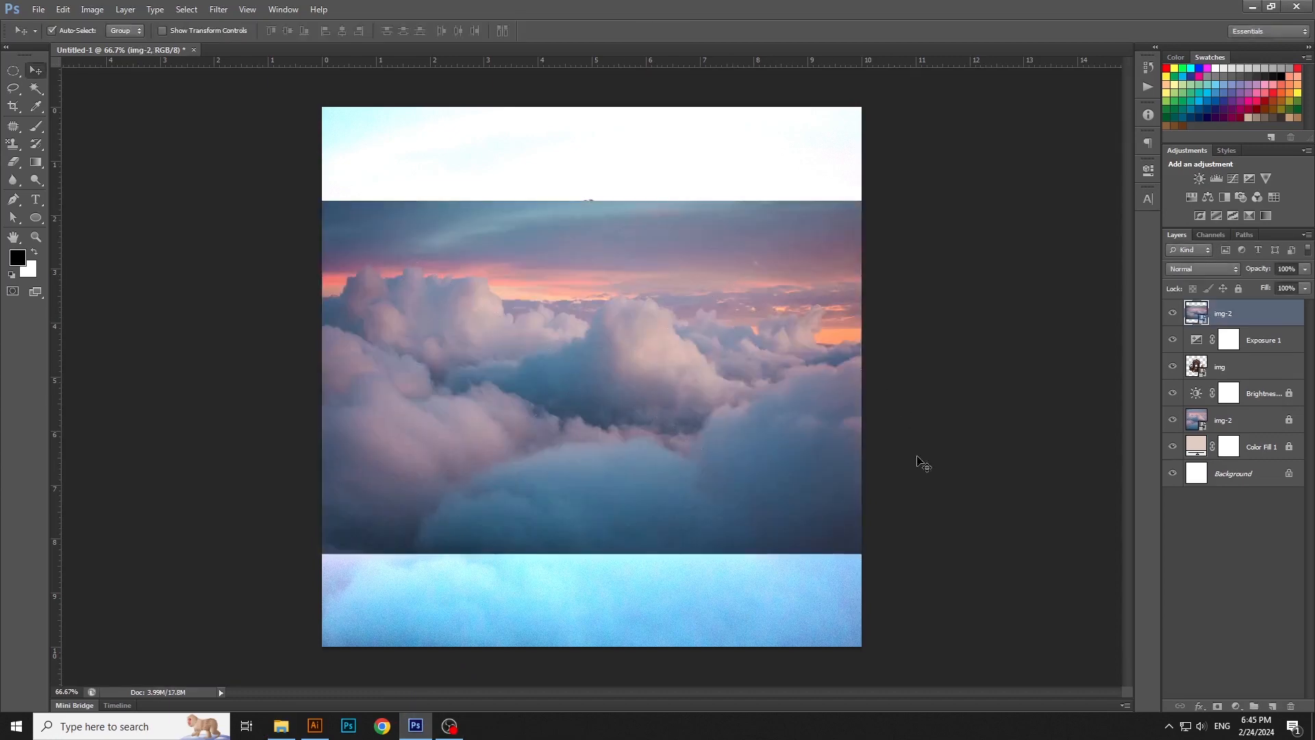
{"action": "key", "text": "ctrl+t"}
{"action": "left_click_drag", "start_coordinate": [863, 554], "coordinate": [1041, 651]}
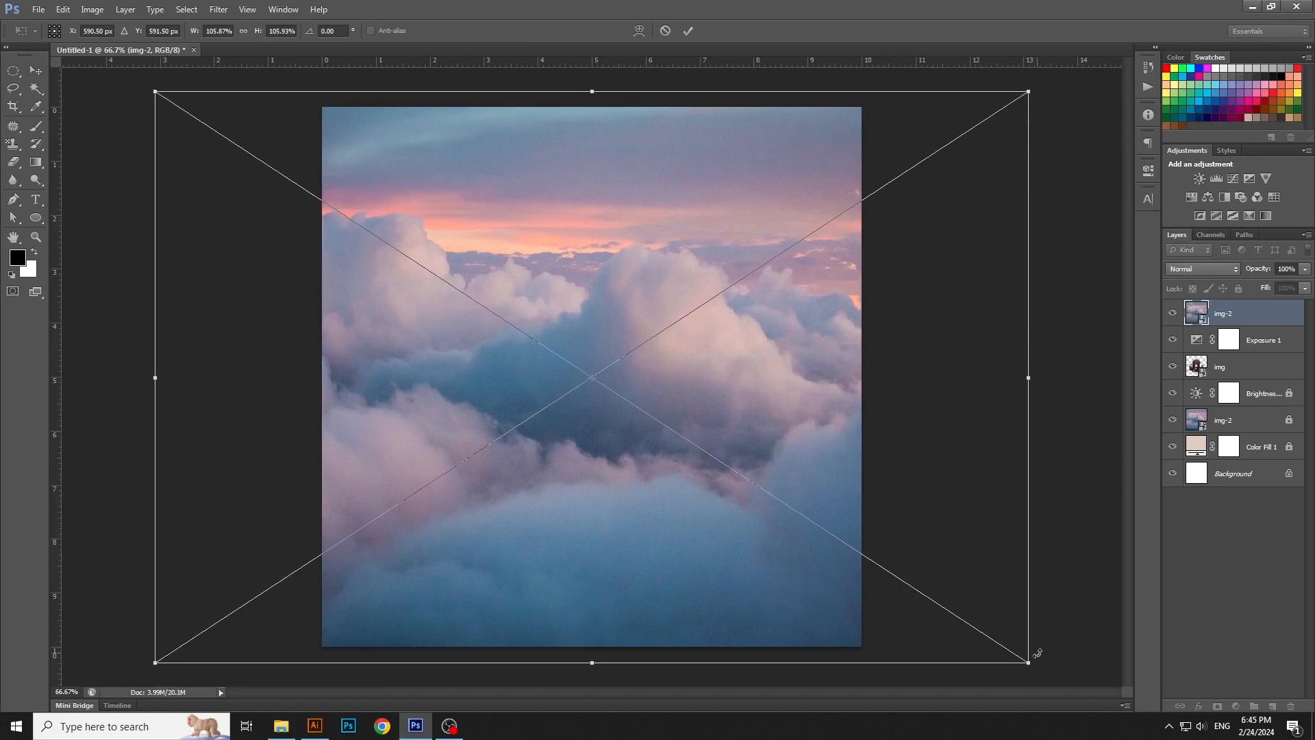
{"action": "key", "text": "Return"}
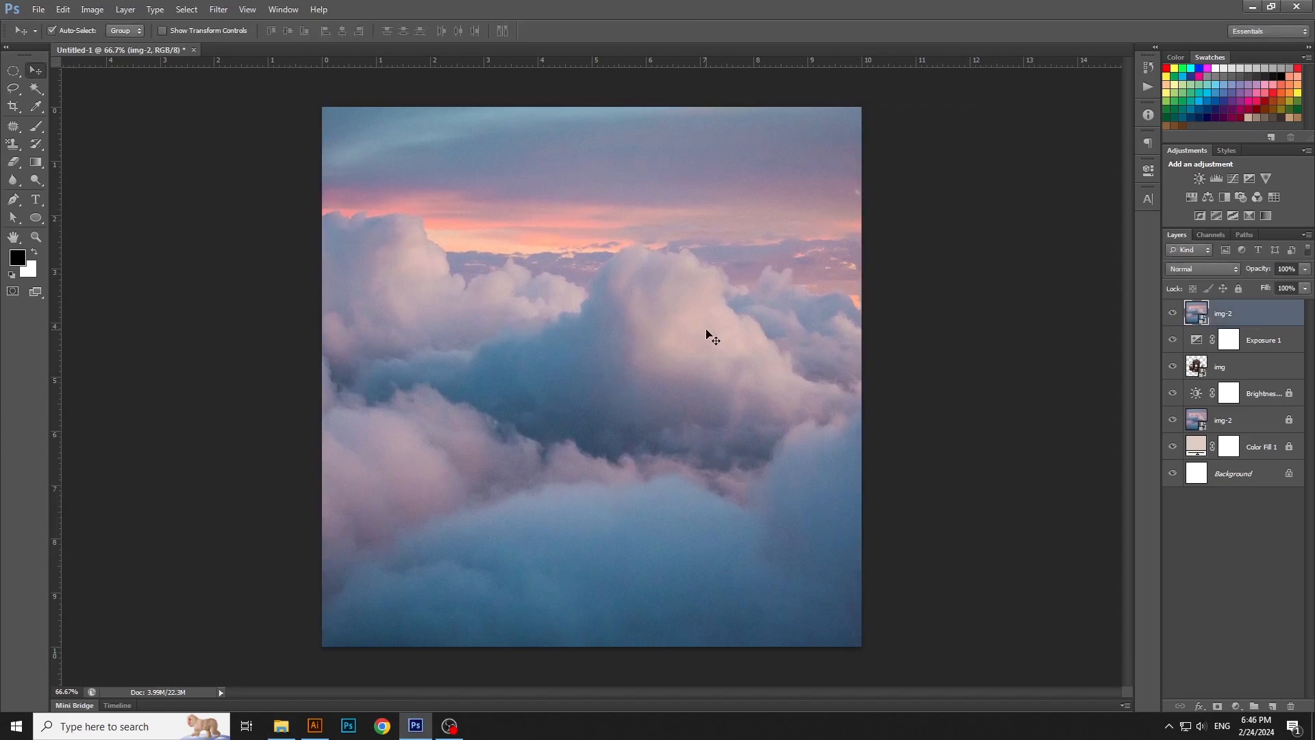
- Mask the top cloud layer with an inverted elliptical selection feathered 45 px, clearing the area around the arch
{"action": "left_click", "coordinate": [16, 70]}
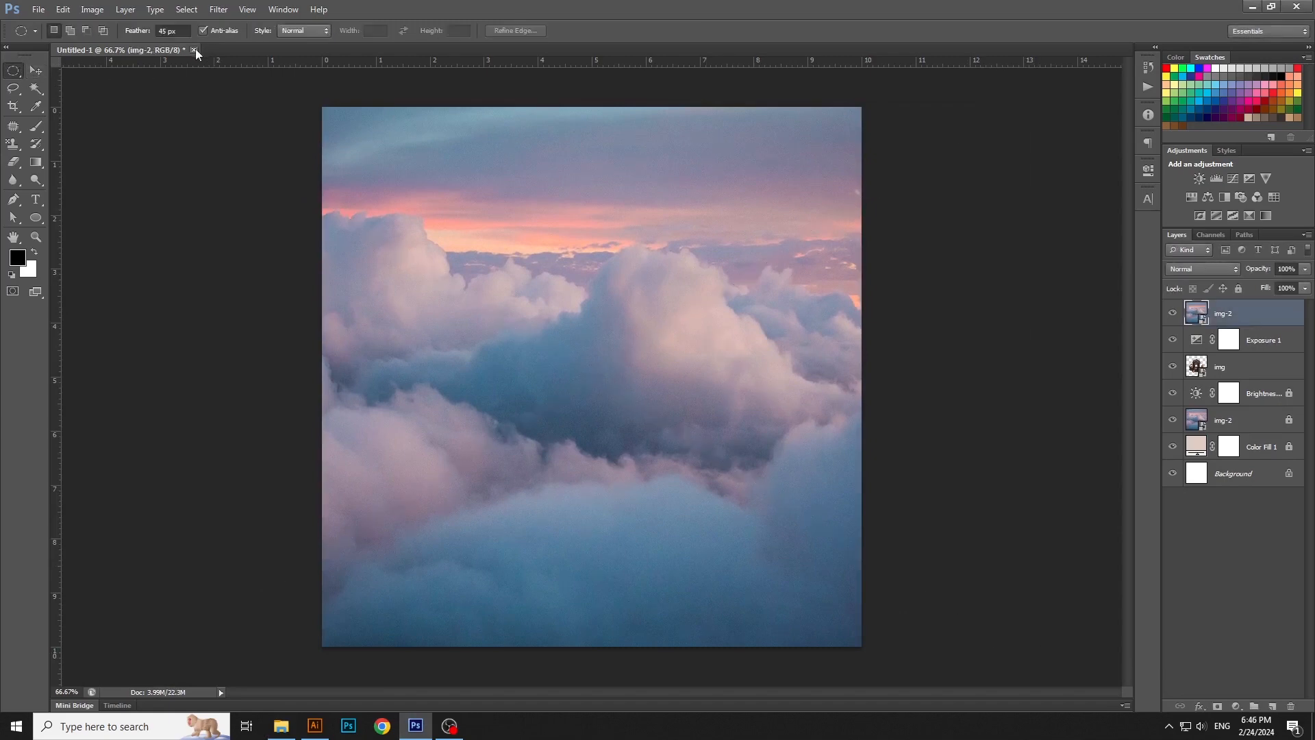
{"action": "left_click_drag", "start_coordinate": [369, 123], "coordinate": [828, 546]}
{"action": "left_click", "coordinate": [187, 9]}
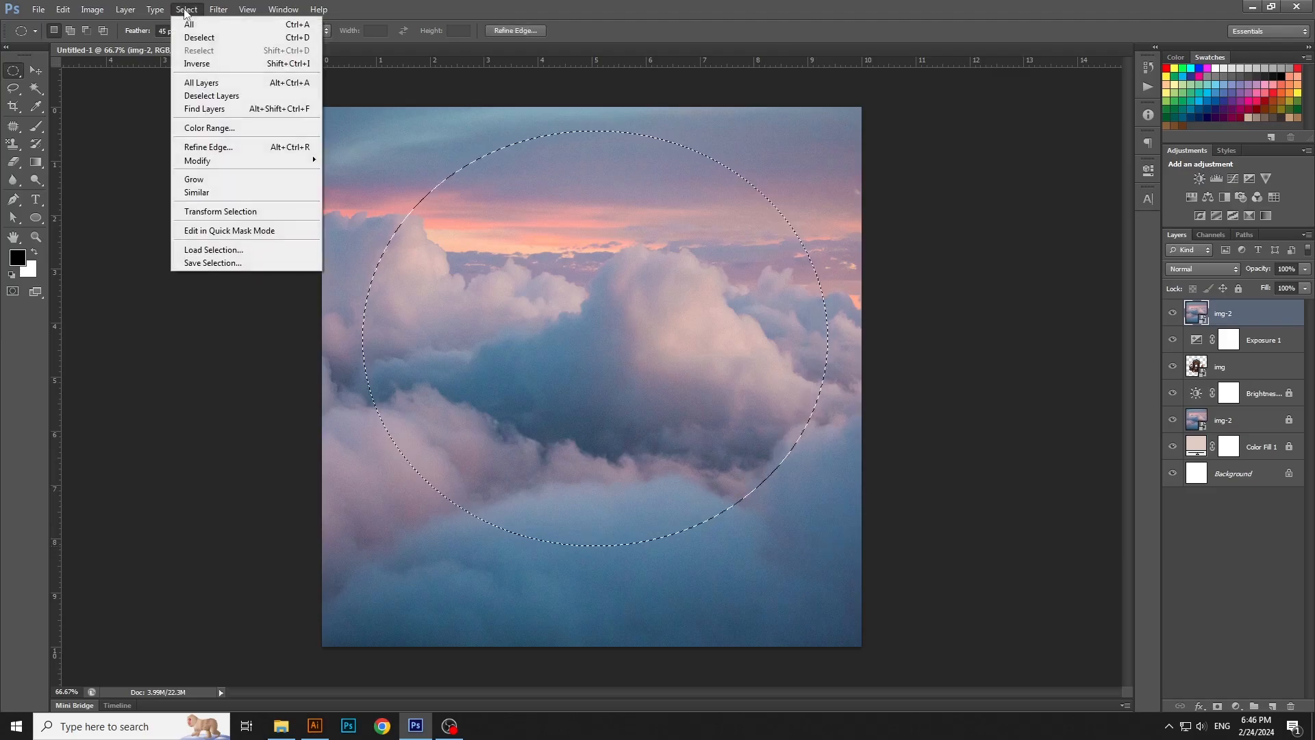
{"action": "left_click", "coordinate": [198, 63]}
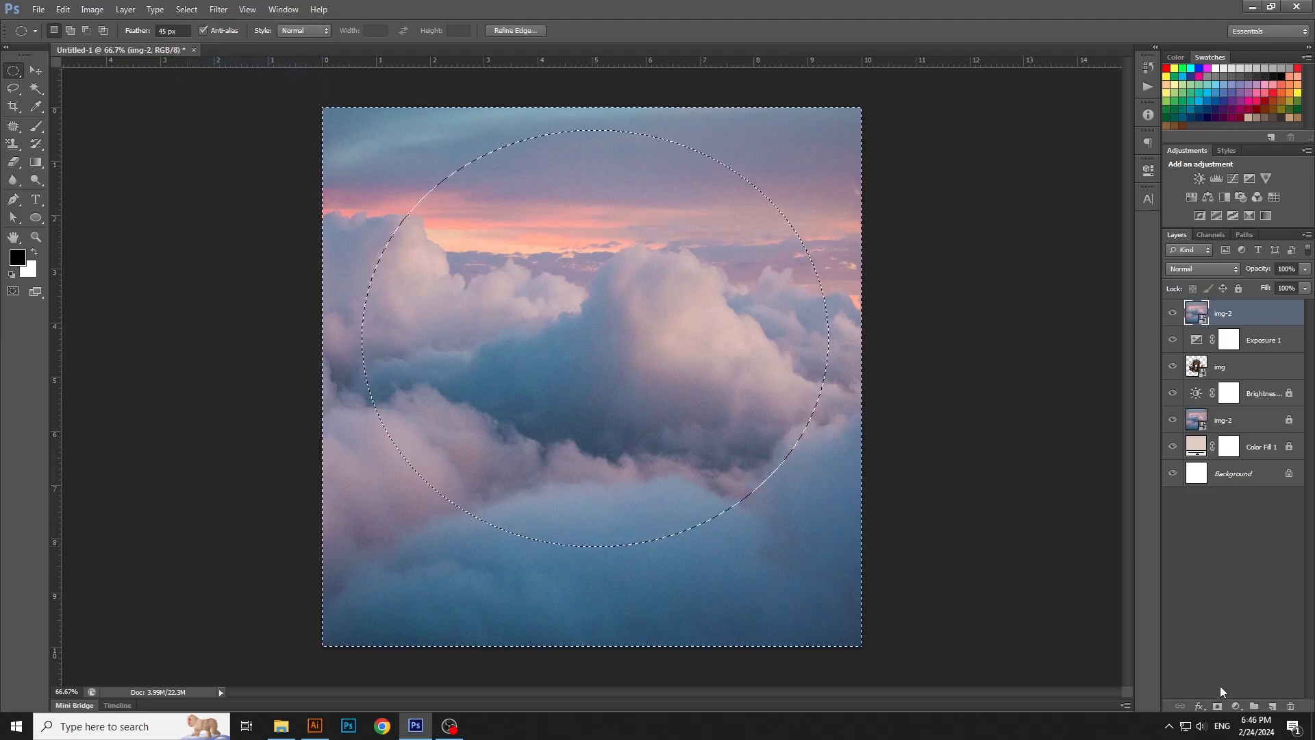
{"action": "left_click", "coordinate": [1217, 707]}
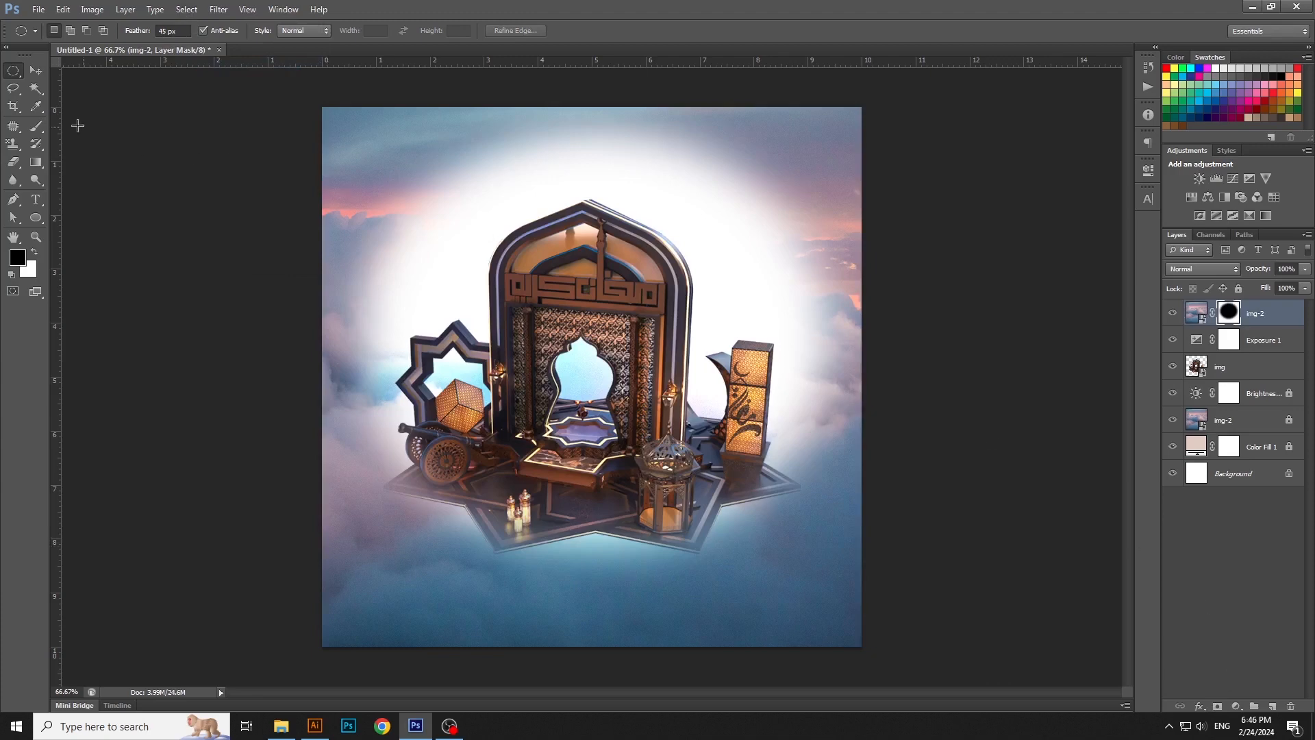
{"action": "left_click", "coordinate": [37, 71]}
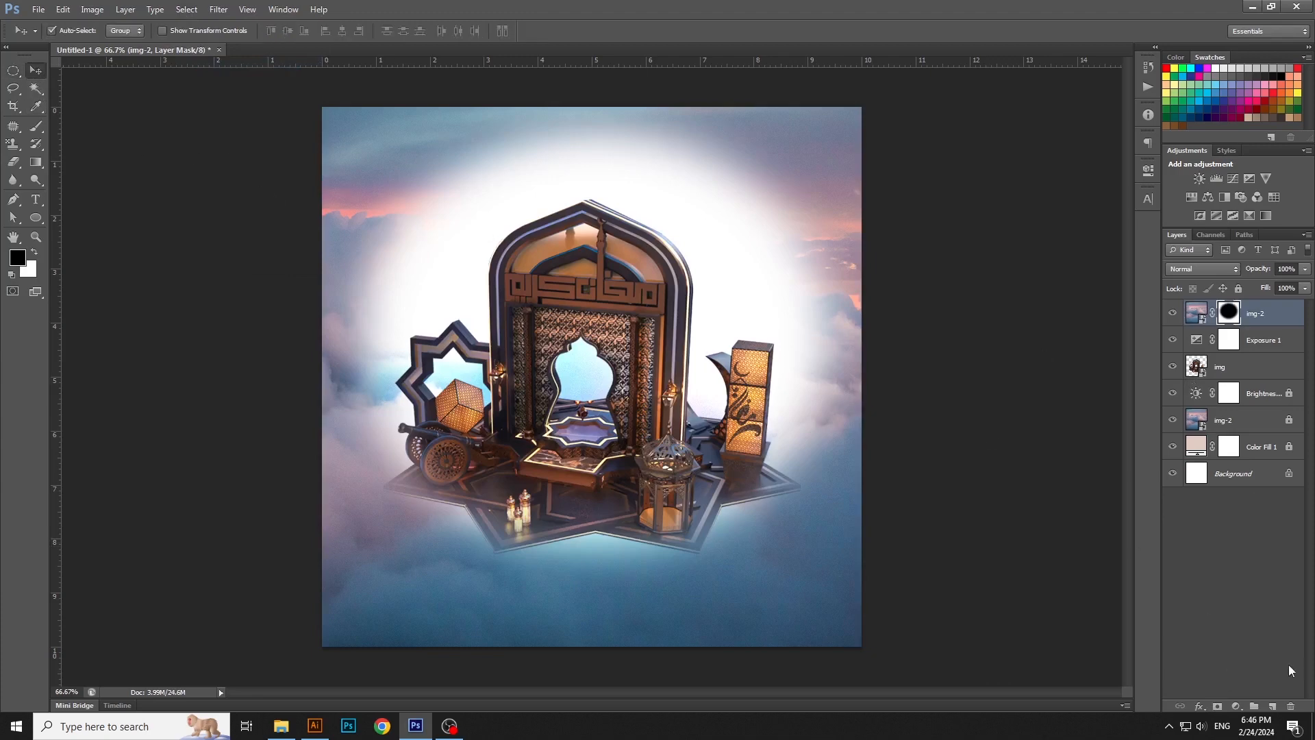
- Add an Exposure adjustment layer clipped to the masked cloud layer with exposure at +1.63
{"action": "left_click", "coordinate": [1236, 706]}
{"action": "left_click", "coordinate": [1231, 510]}
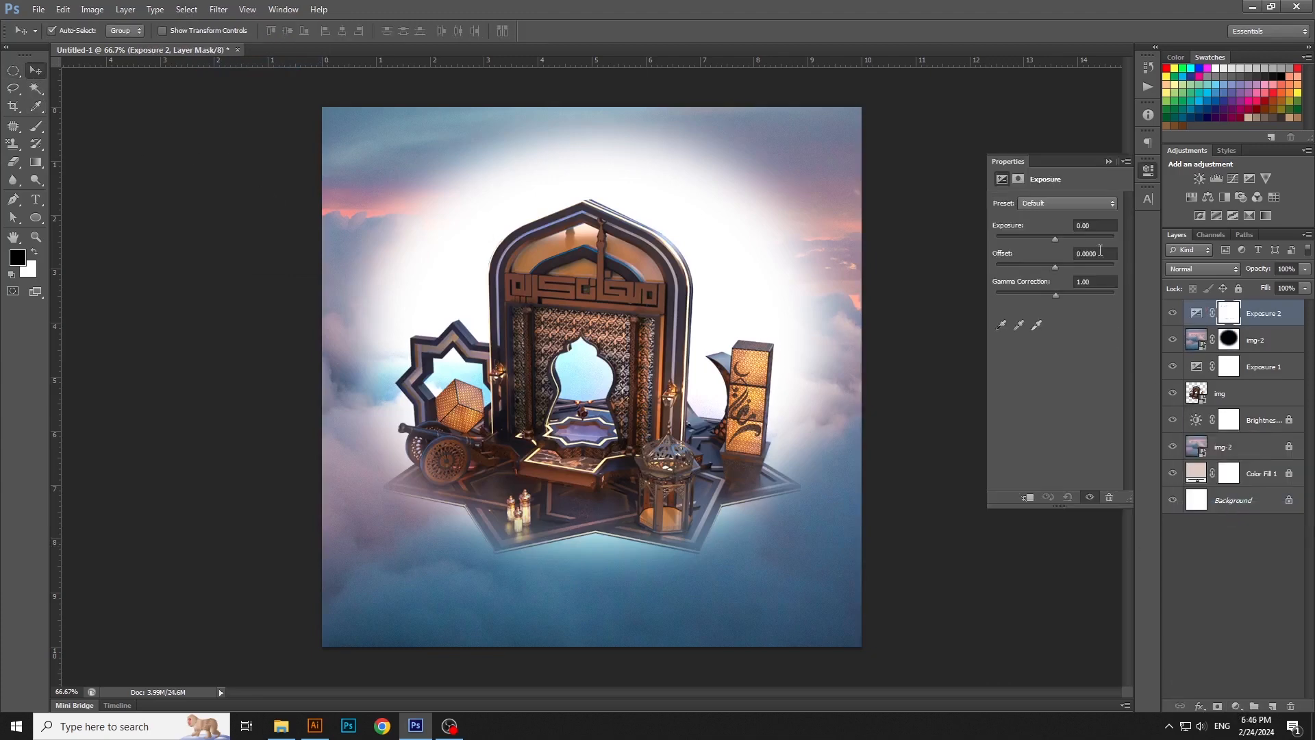
{"action": "left_click_drag", "start_coordinate": [1055, 237], "coordinate": [1057, 238]}
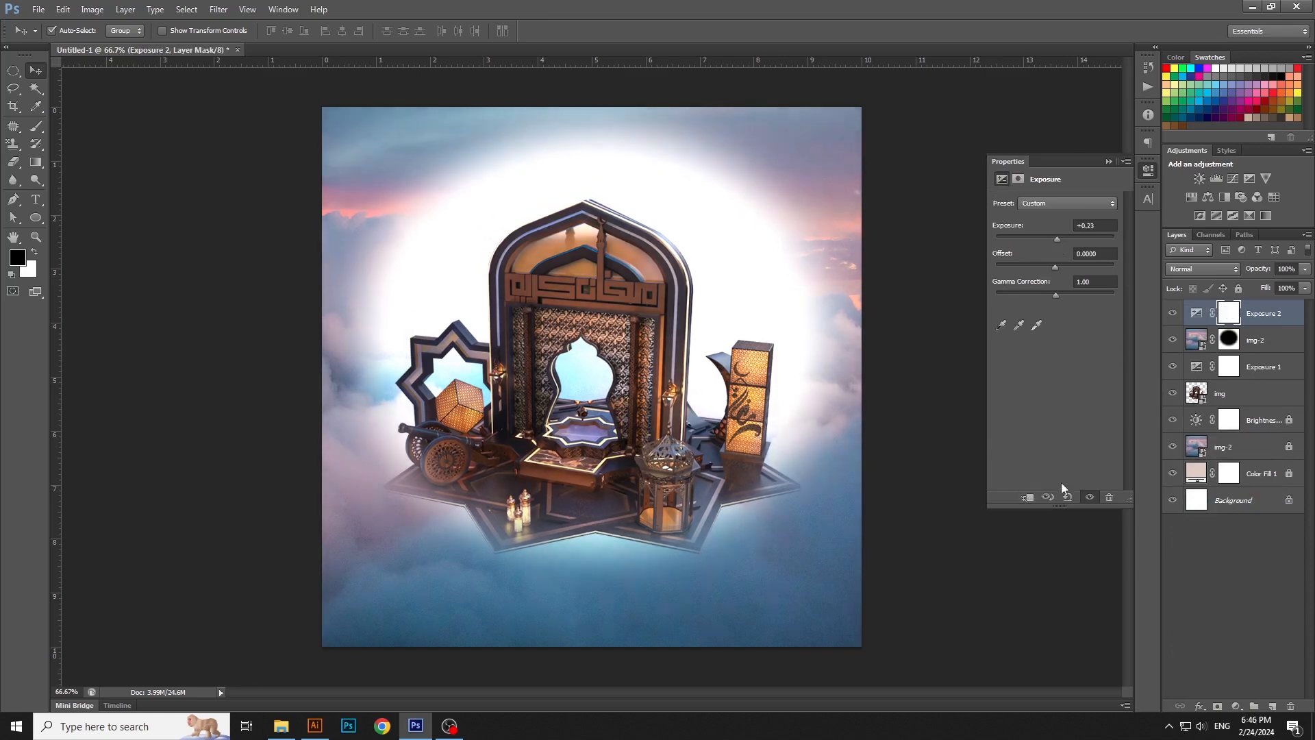
{"action": "left_click", "coordinate": [1028, 497]}
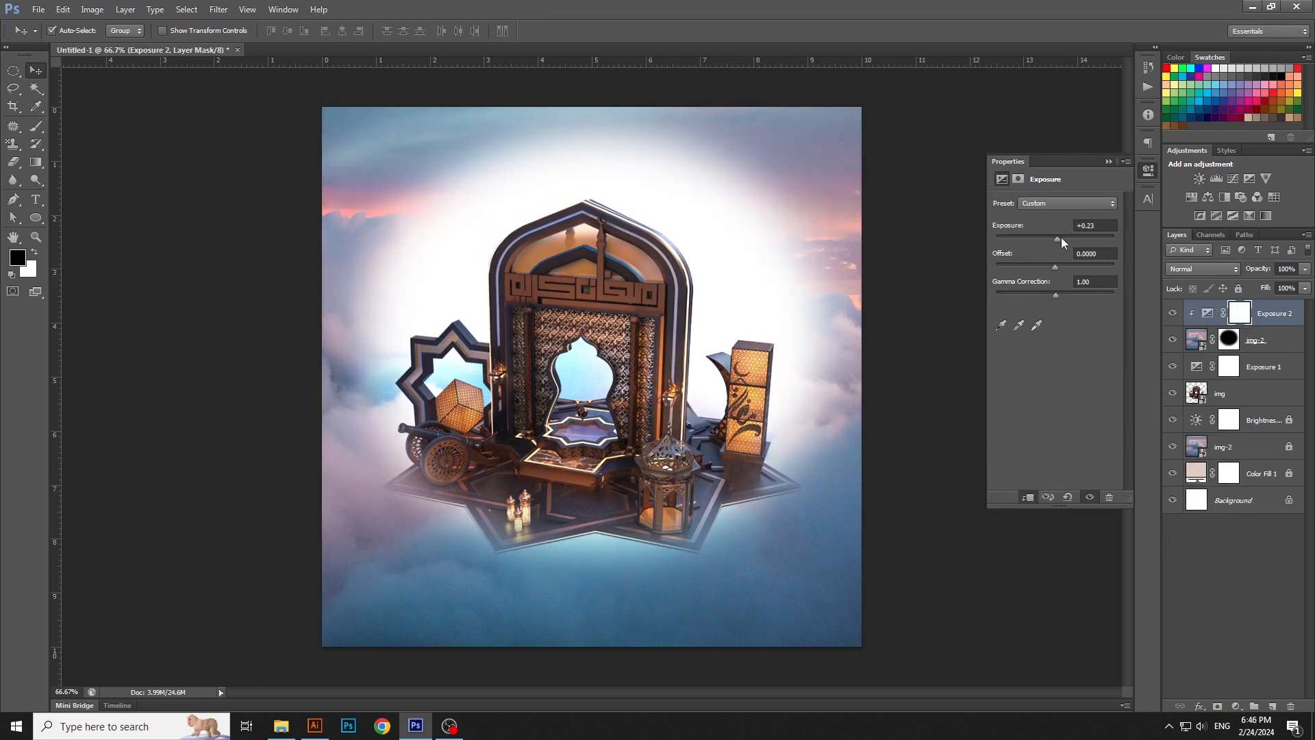
{"action": "left_click_drag", "start_coordinate": [1058, 237], "coordinate": [1068, 237]}
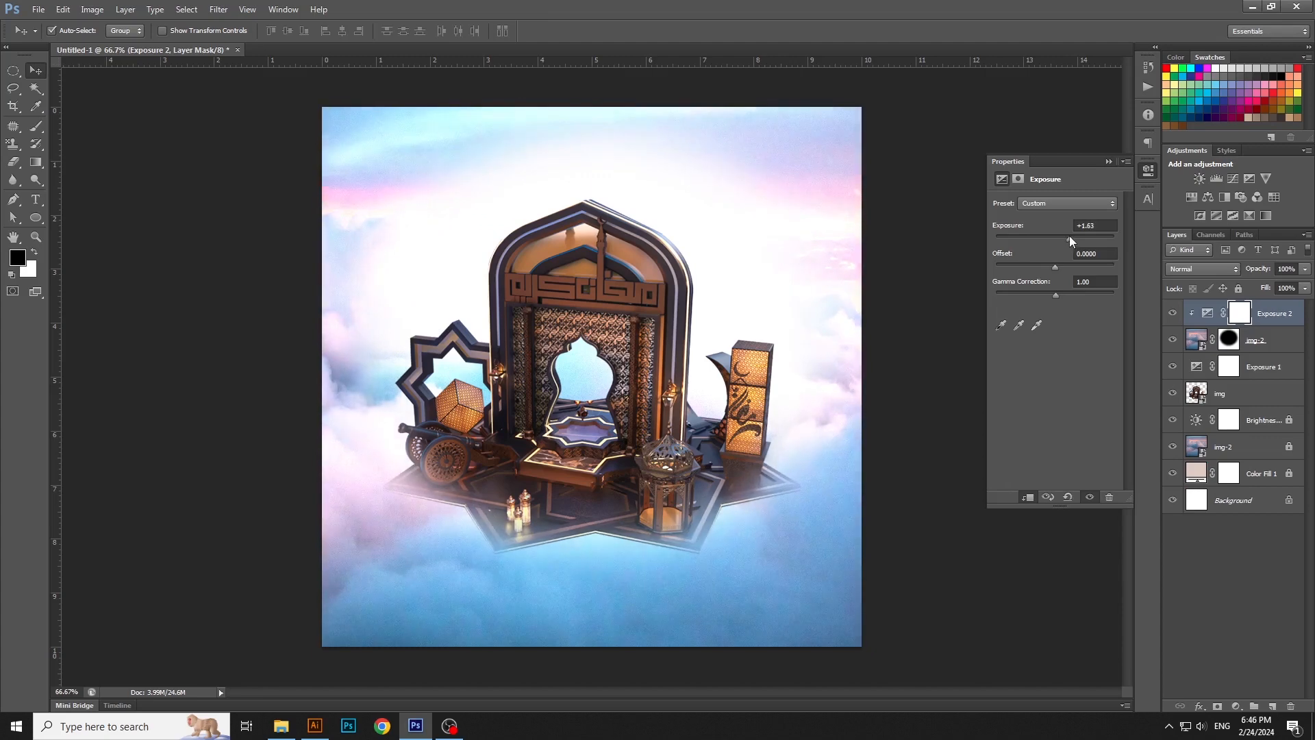
{"action": "left_click", "coordinate": [1148, 170]}
{"action": "left_click", "coordinate": [937, 356]}
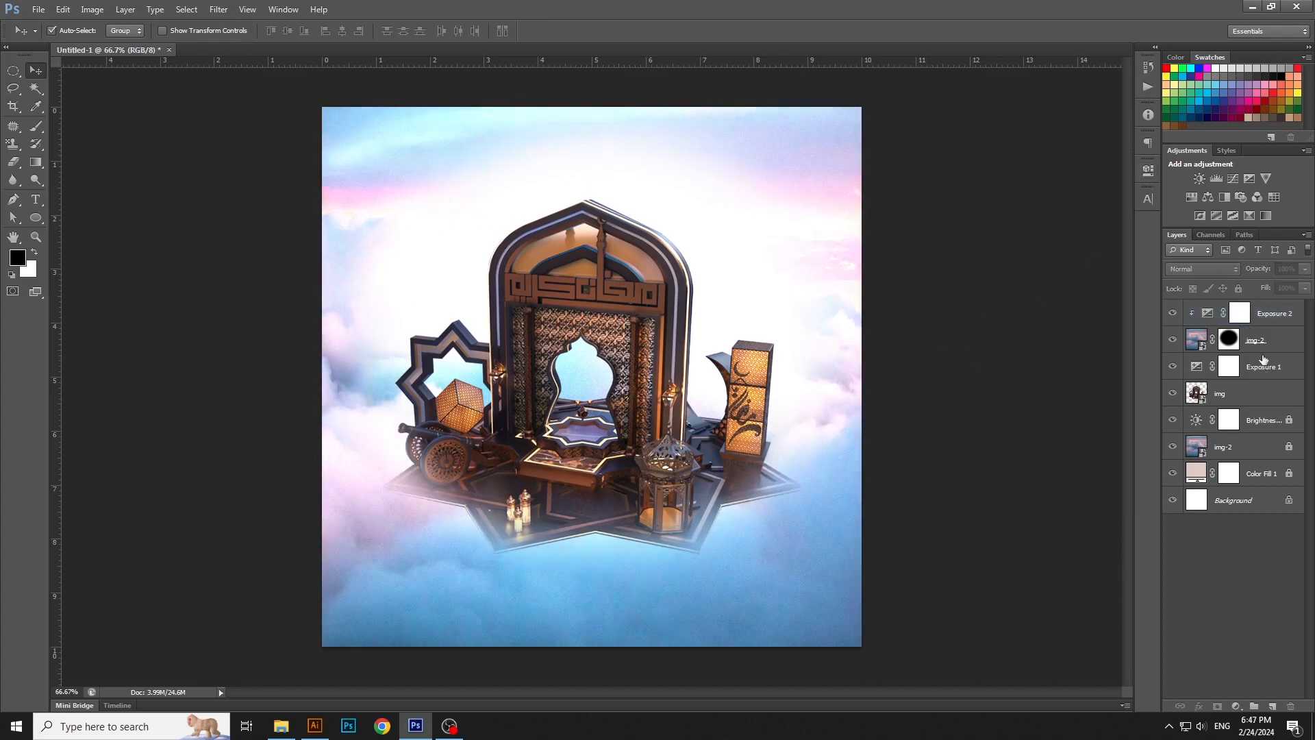
- Move the arch image slightly down so its base sinks into the clouds
{"action": "left_click", "coordinate": [1260, 342]}
{"action": "left_click", "coordinate": [1256, 396]}
{"action": "key", "text": "ctrl+t"}
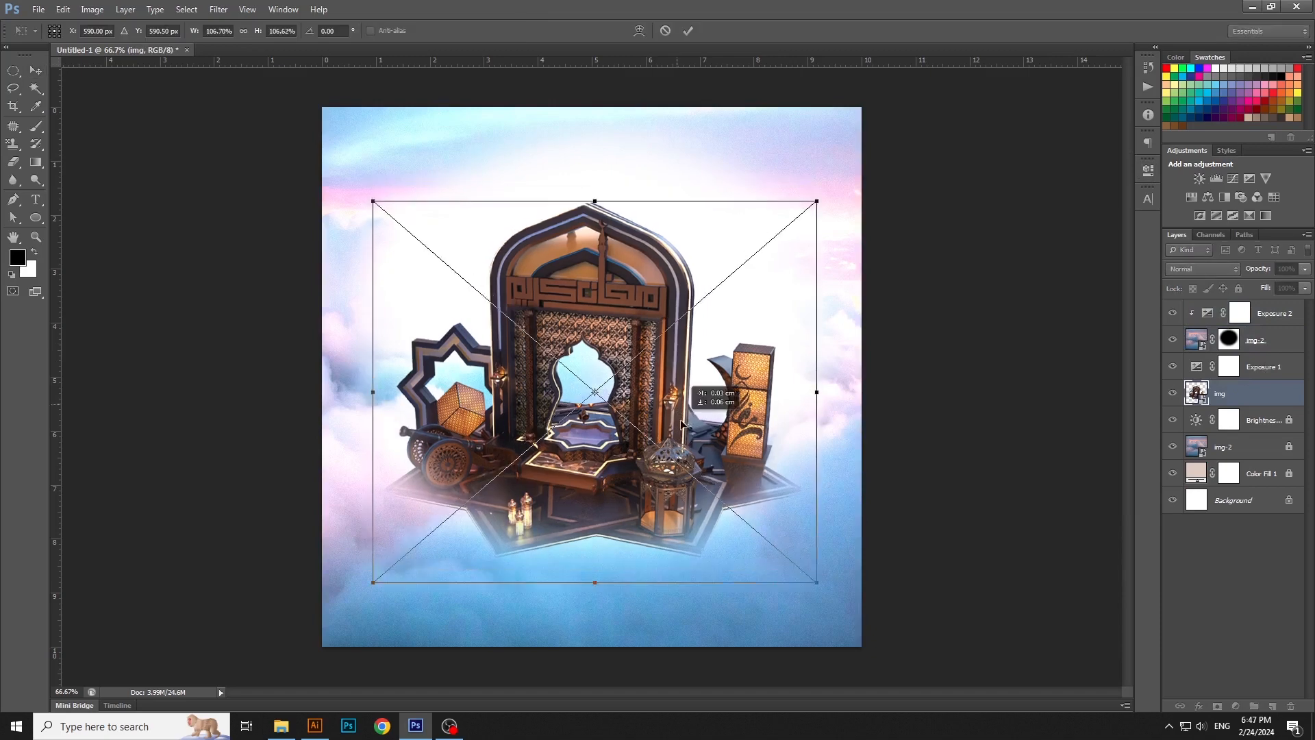
{"action": "key", "text": "Return"}
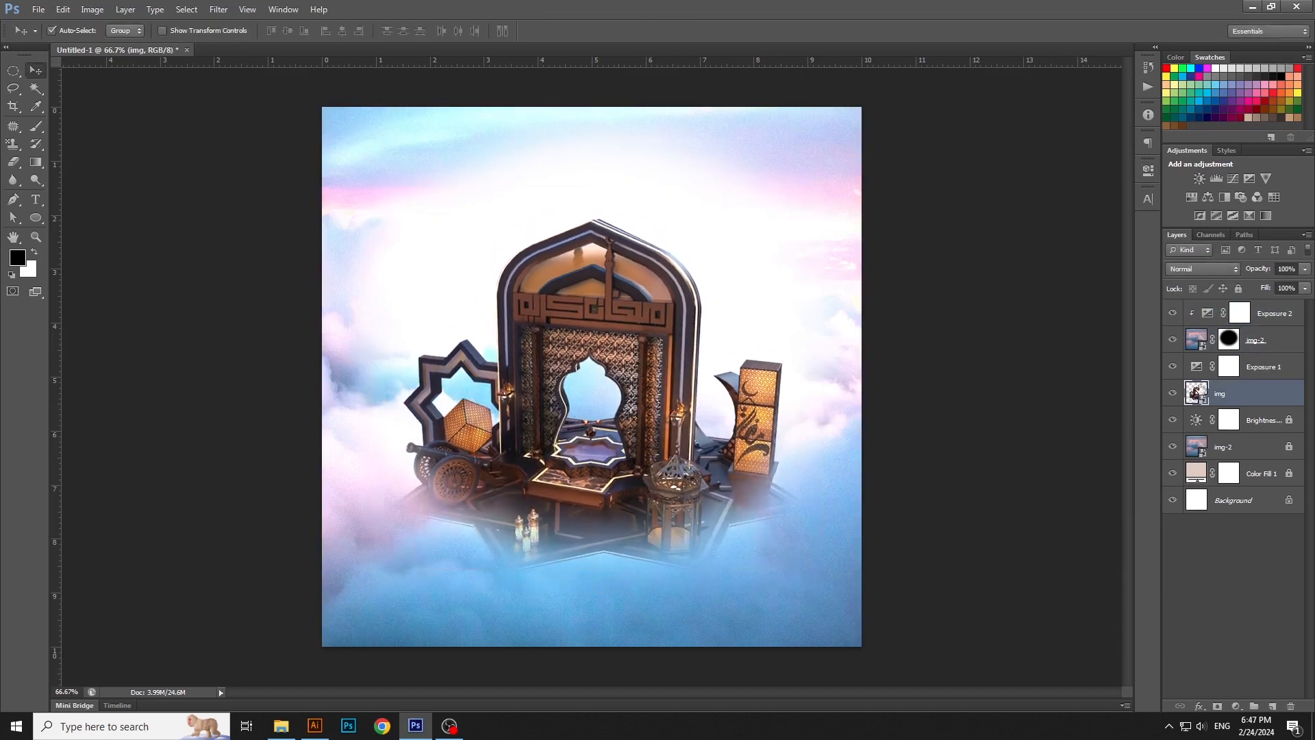
- Enlarge the masked img-2 cloud layer to about 130% and shift it up so its bright area fills the space above the arch
{"action": "left_click", "coordinate": [1274, 342]}
{"action": "key", "text": "ctrl+minus"}
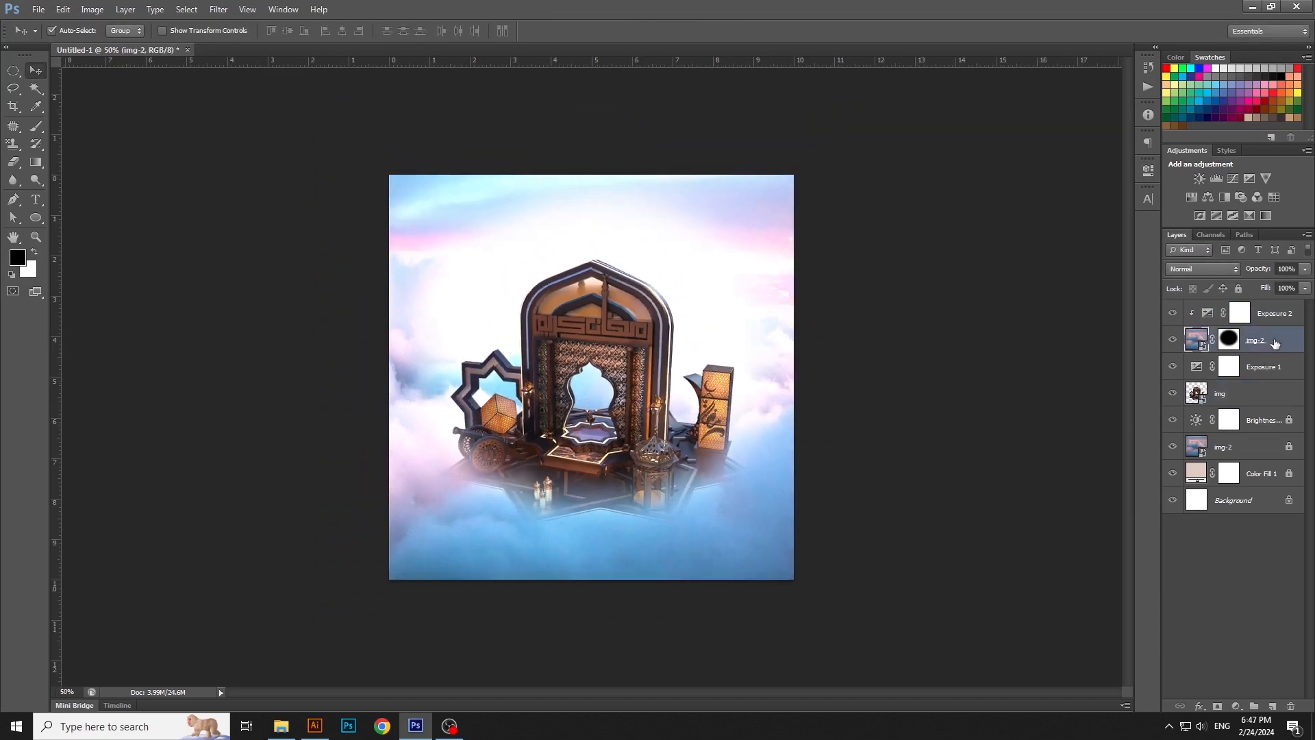
{"action": "key", "text": "ctrl+t"}
{"action": "left_click_drag", "start_coordinate": [906, 596], "coordinate": [951, 610]}
{"action": "left_click_drag", "start_coordinate": [853, 571], "coordinate": [859, 542]}
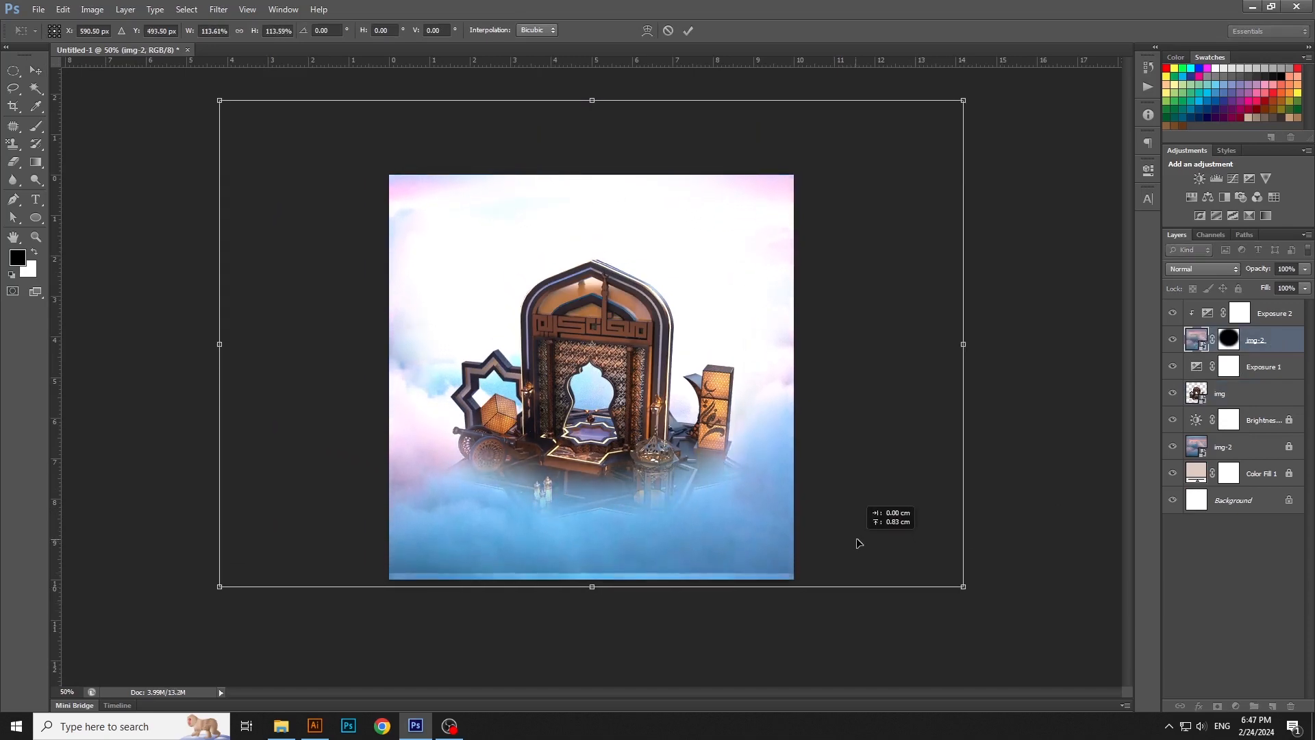
{"action": "left_click_drag", "start_coordinate": [965, 587], "coordinate": [933, 558]}
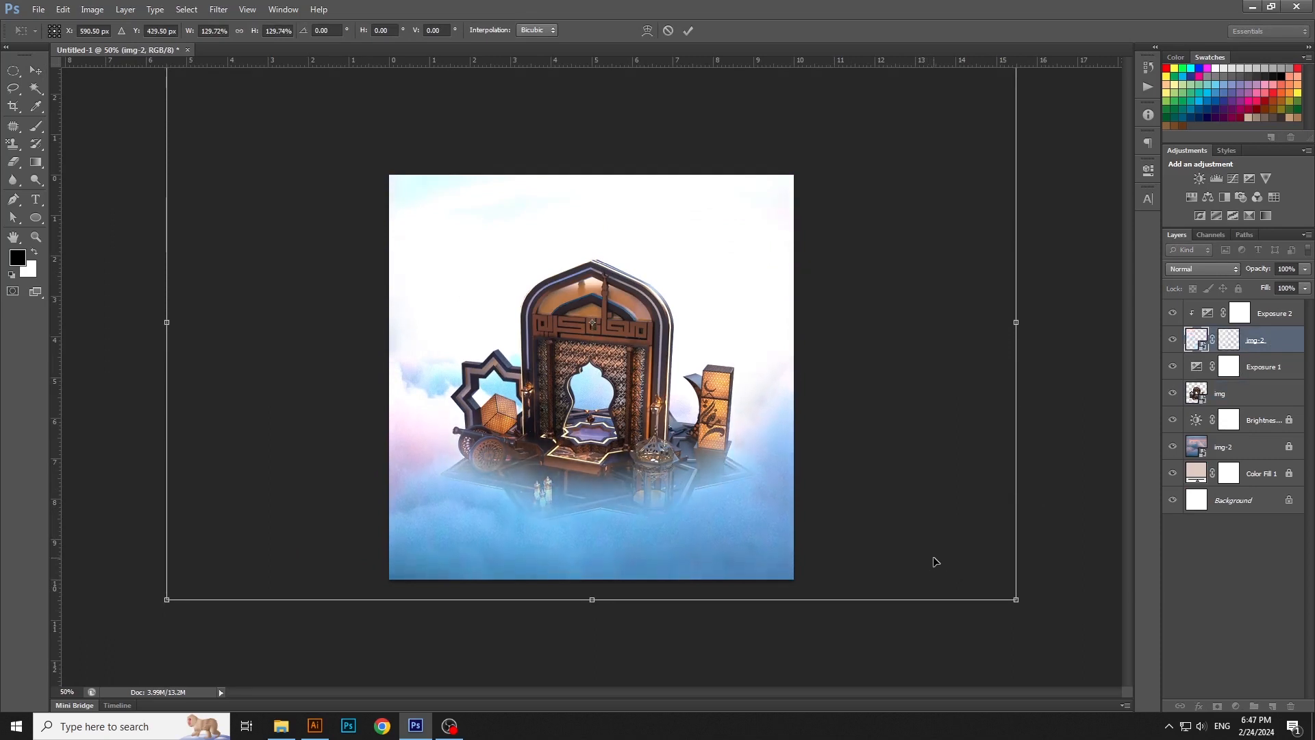
{"action": "key", "text": "Return"}
{"action": "left_click", "coordinate": [741, 481]}
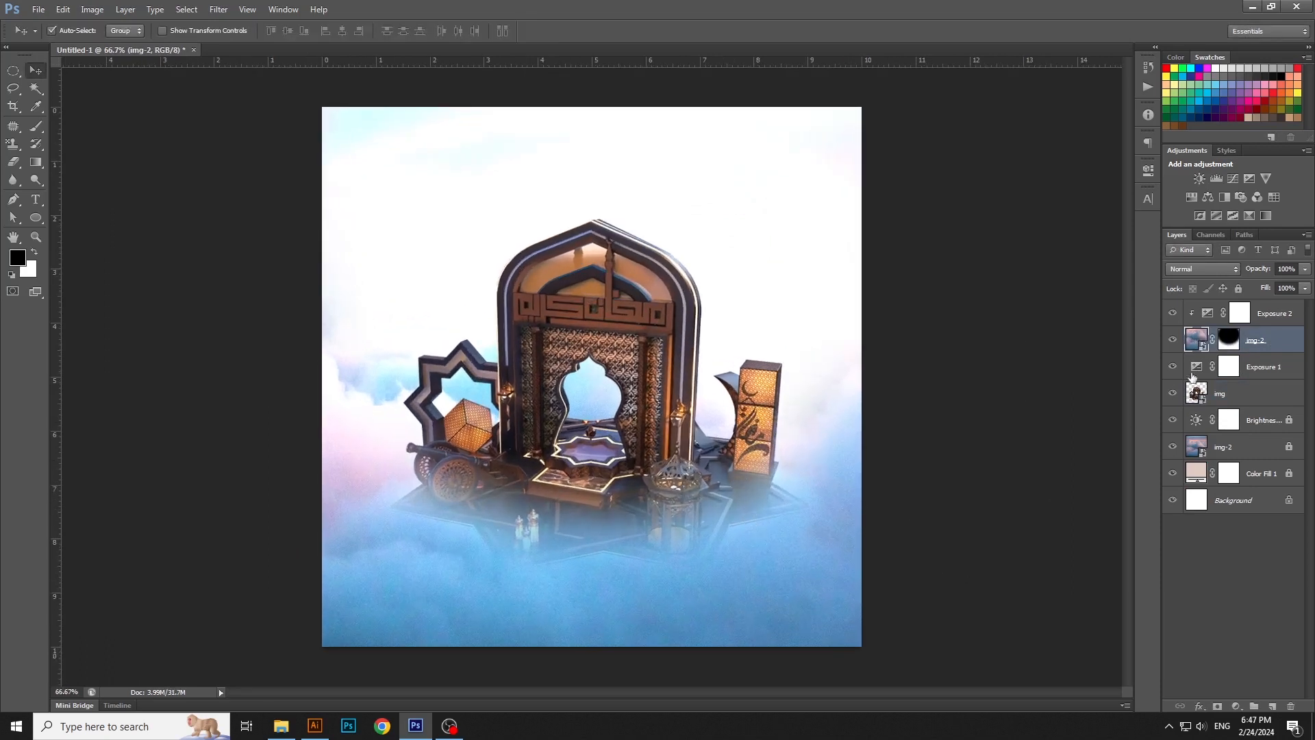
- Adjust the arch's vertical position so its base sinks slightly deeper into the clouds
{"action": "left_click", "coordinate": [1256, 394], "text": "ctrl"}
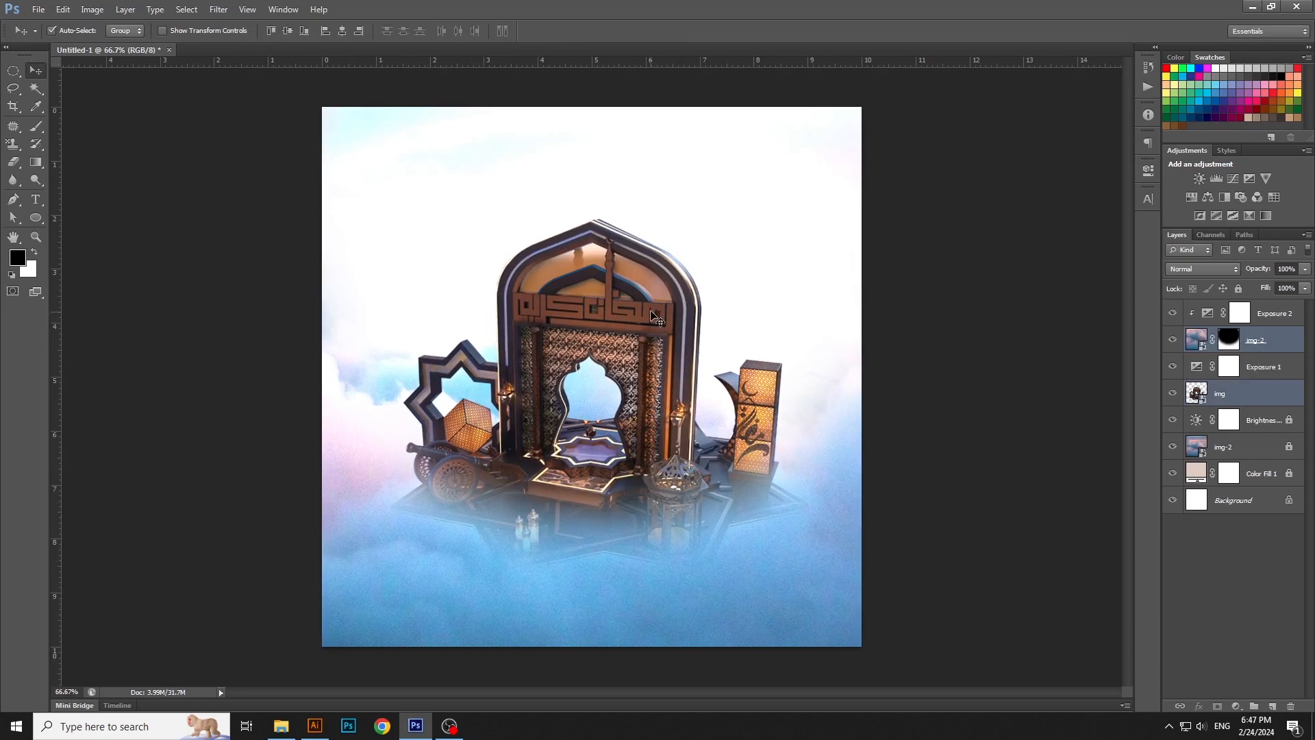
{"action": "left_click_drag", "start_coordinate": [651, 315], "coordinate": [651, 307]}
{"action": "key", "text": "Down"}
{"action": "key", "text": "Down"}
{"action": "key", "text": "Down"}
{"action": "key", "text": "Down"}
{"action": "key", "text": "Down"}
{"action": "key", "text": "Down"}
{"action": "key", "text": "Down"}
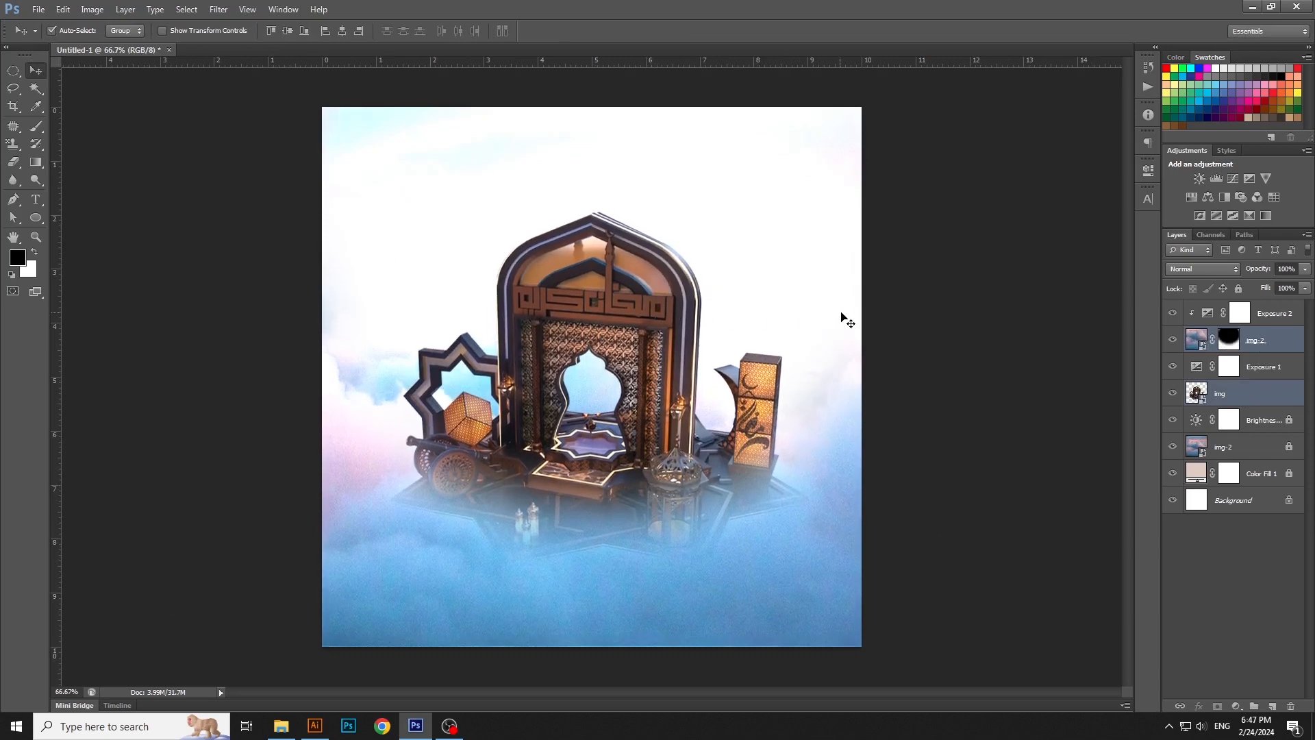
{"action": "left_click", "coordinate": [953, 302]}
{"action": "left_click_drag", "start_coordinate": [705, 312], "coordinate": [705, 329]}
{"action": "left_click", "coordinate": [938, 310]}
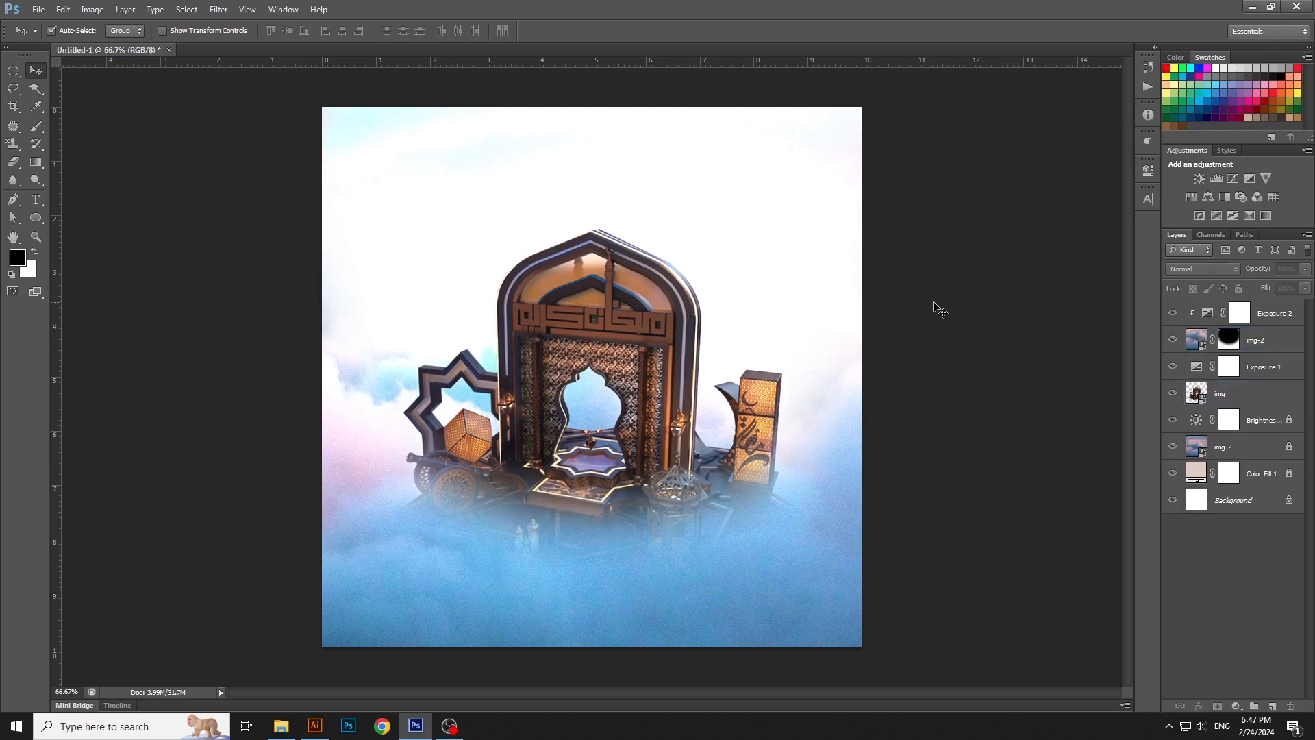
- Place the sky cloud image above all layers, slightly reduced, over the arch's base and move the arch up a little
{"action": "left_click", "coordinate": [281, 725]}
{"action": "left_click", "coordinate": [590, 466]}
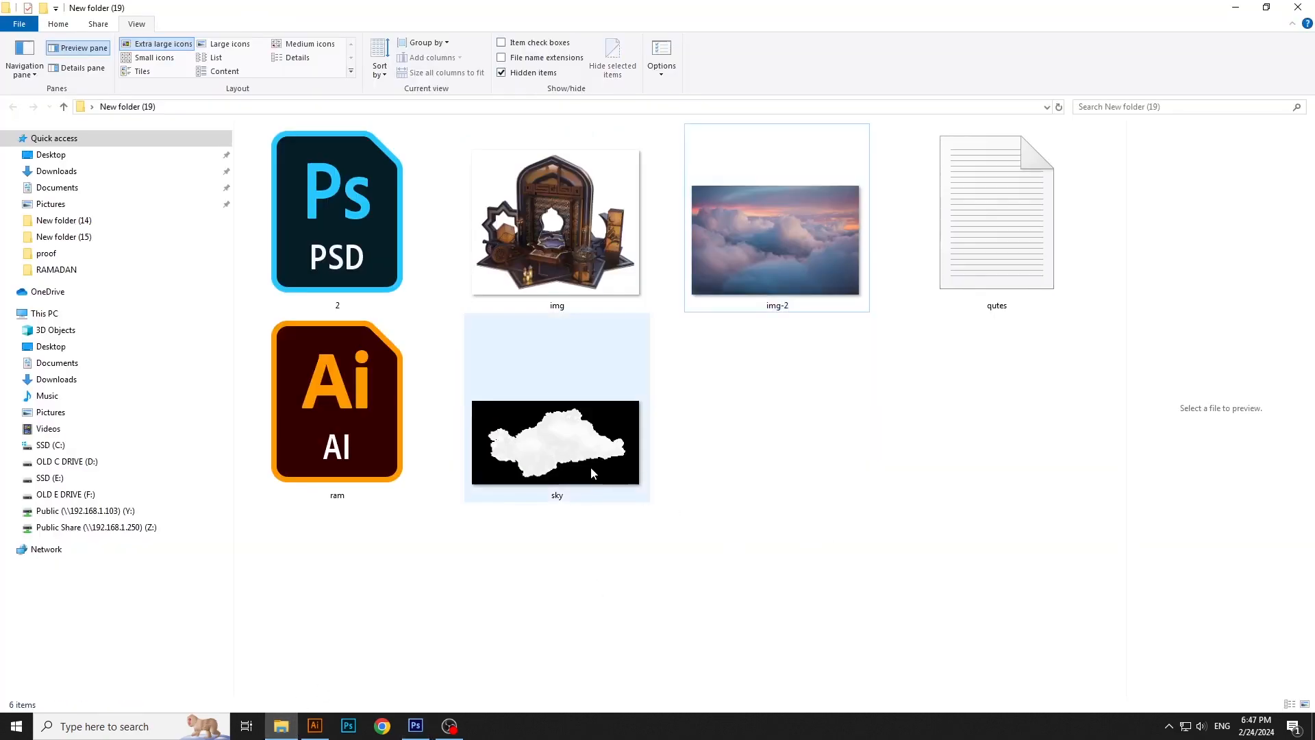
{"action": "left_click_drag", "start_coordinate": [559, 447], "coordinate": [684, 520]}
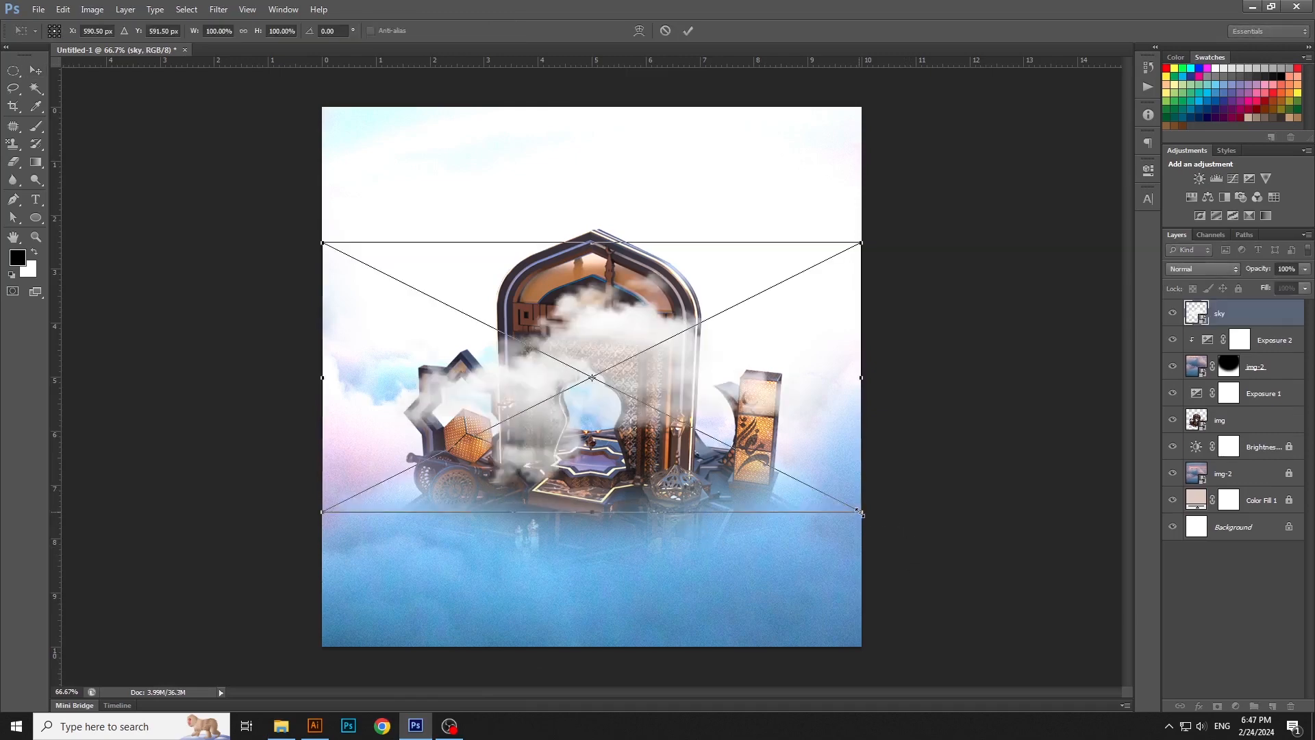
{"action": "left_click_drag", "start_coordinate": [782, 433], "coordinate": [800, 550]}
{"action": "key", "text": "Return"}
{"action": "left_click_drag", "start_coordinate": [670, 408], "coordinate": [670, 395]}
{"action": "left_click_drag", "start_coordinate": [649, 452], "coordinate": [648, 458]}
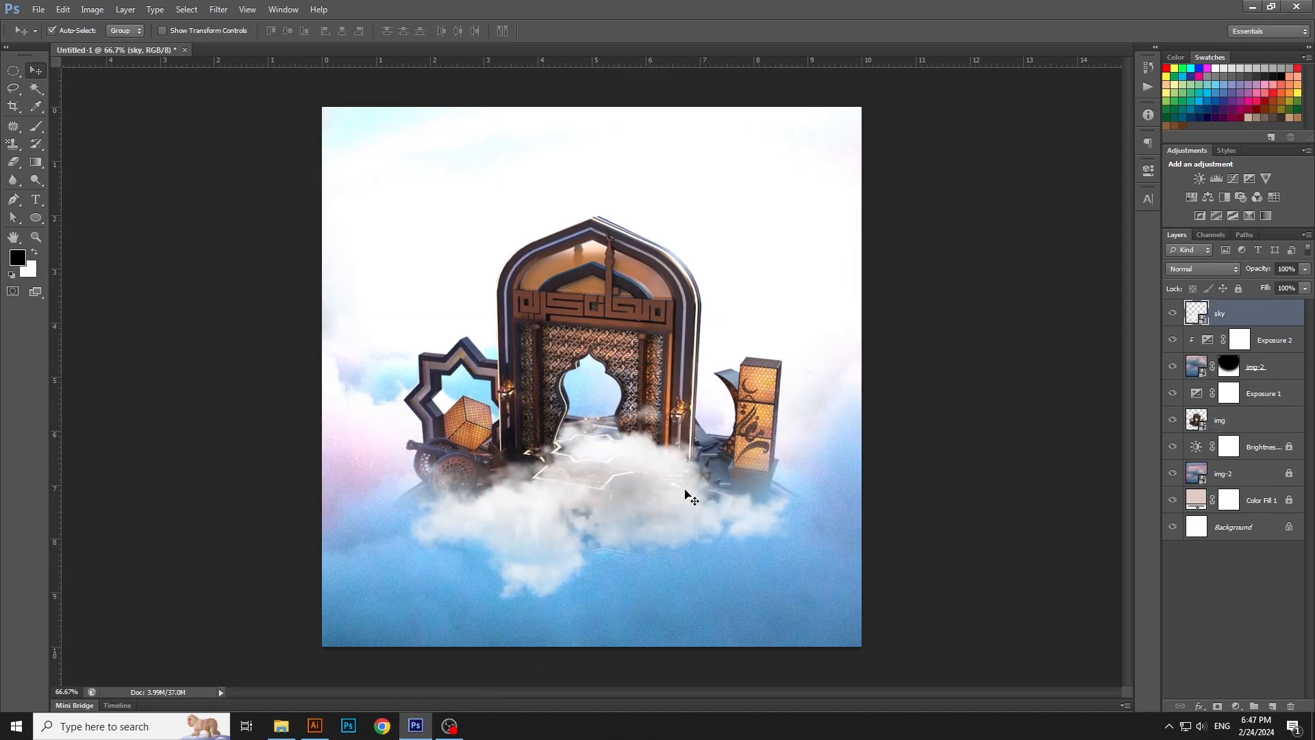
- Copy the sky layer as a new smart object, scale it to about 57%, and place it in the canvas's lower-right corner
{"action": "right_click", "coordinate": [1271, 315]}
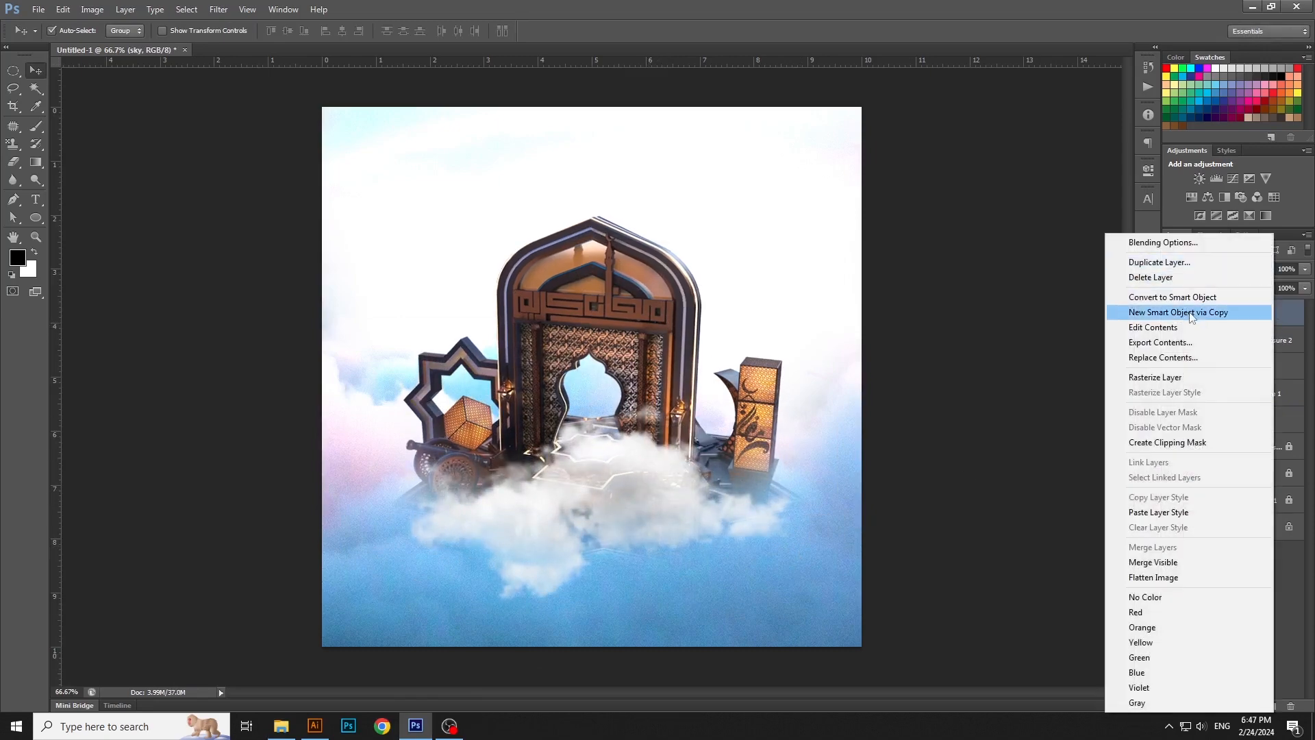
{"action": "left_click", "coordinate": [1192, 313]}
{"action": "left_click_drag", "start_coordinate": [644, 482], "coordinate": [771, 567]}
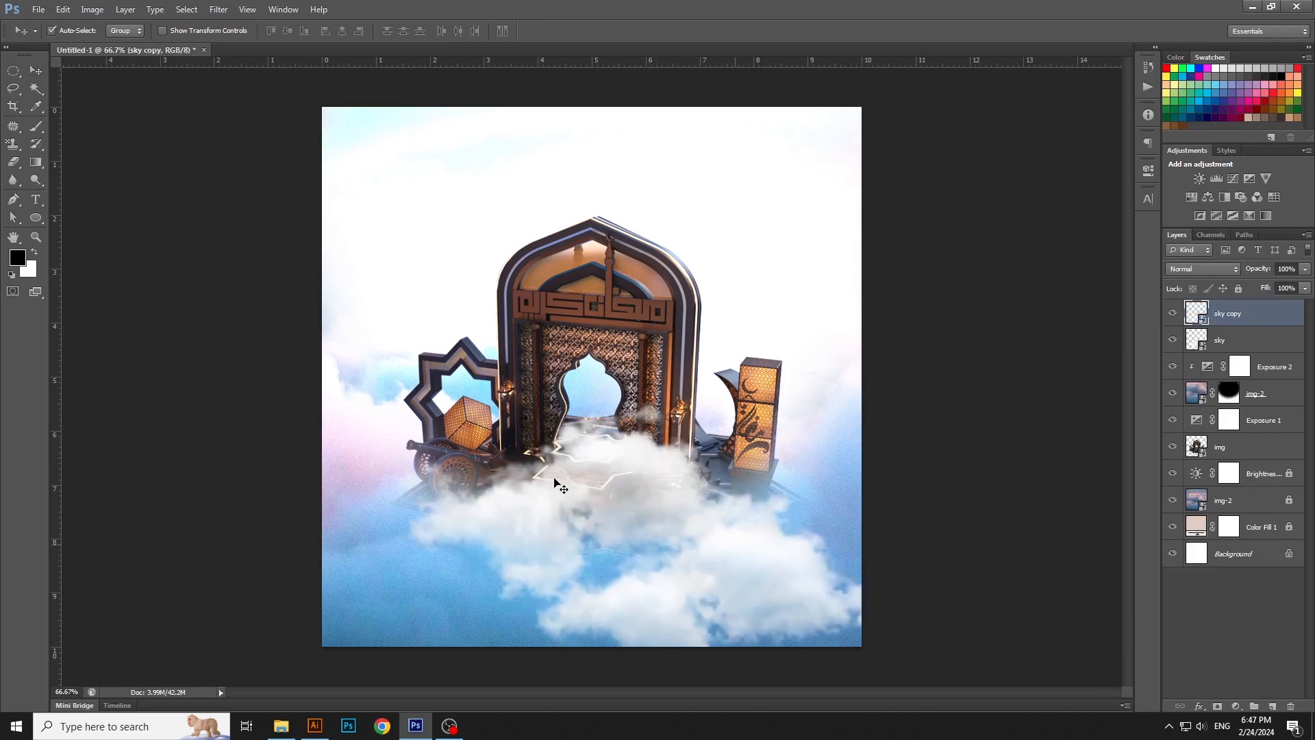
{"action": "key", "text": "ctrl+t"}
{"action": "left_click_drag", "start_coordinate": [468, 465], "coordinate": [566, 518]}
{"action": "left_click_drag", "start_coordinate": [784, 601], "coordinate": [837, 599]}
{"action": "key", "text": "Return"}
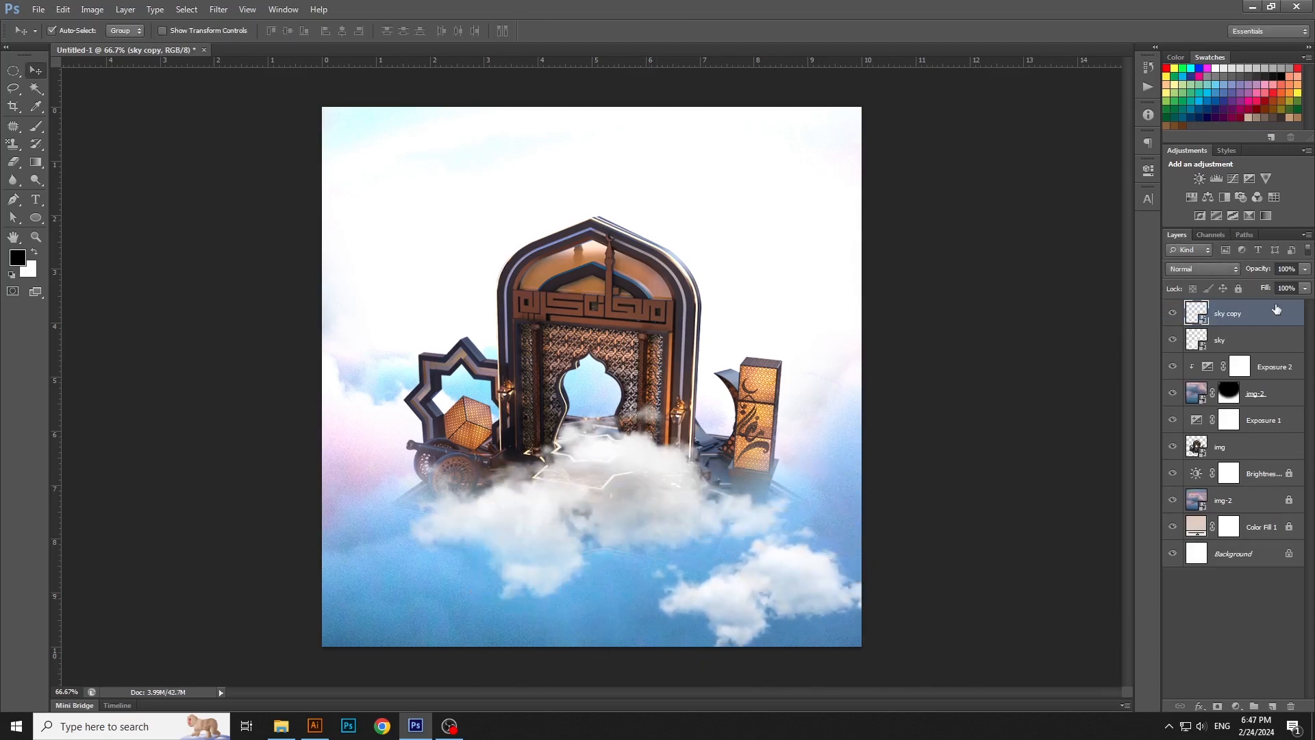
- Copy the small cloud as another smart object, reduce it further, and place it in the canvas's lower-left corner
{"action": "right_click", "coordinate": [1276, 309]}
{"action": "left_click", "coordinate": [1199, 310]}
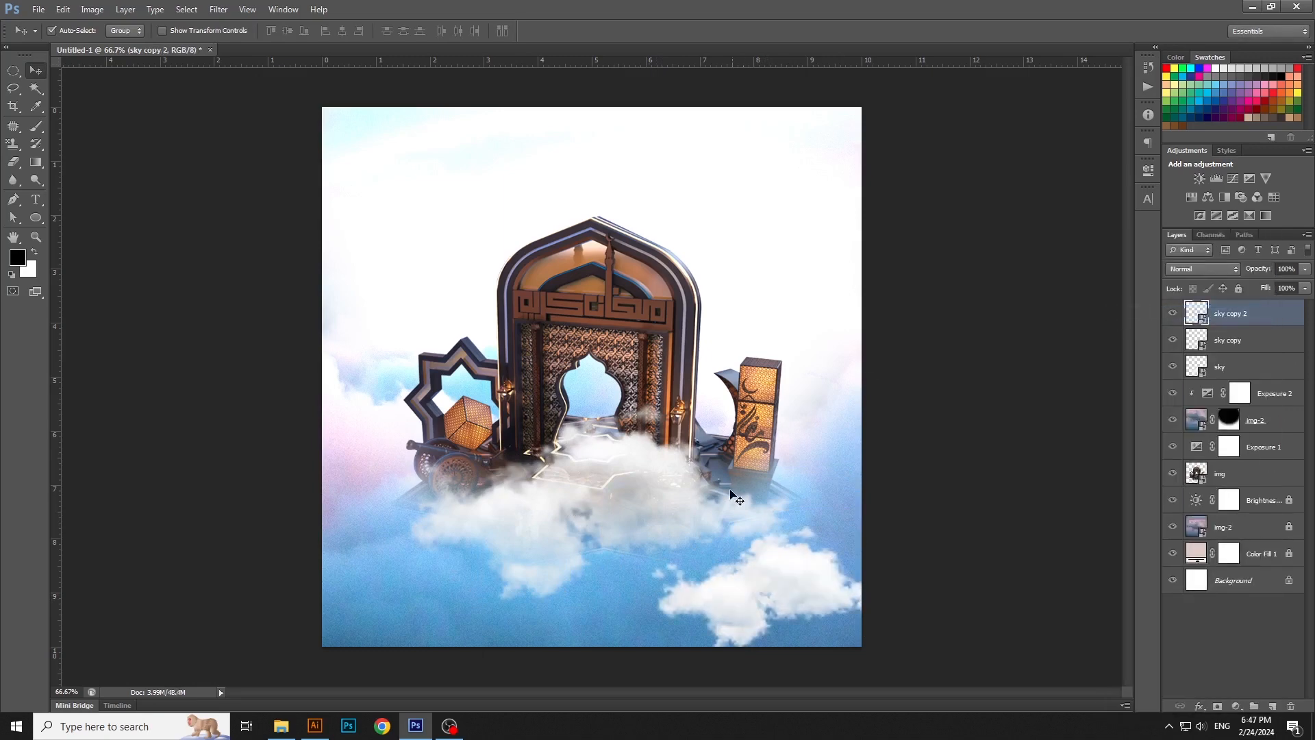
{"action": "key", "text": "ctrl+t"}
{"action": "left_click_drag", "start_coordinate": [815, 598], "coordinate": [438, 579]}
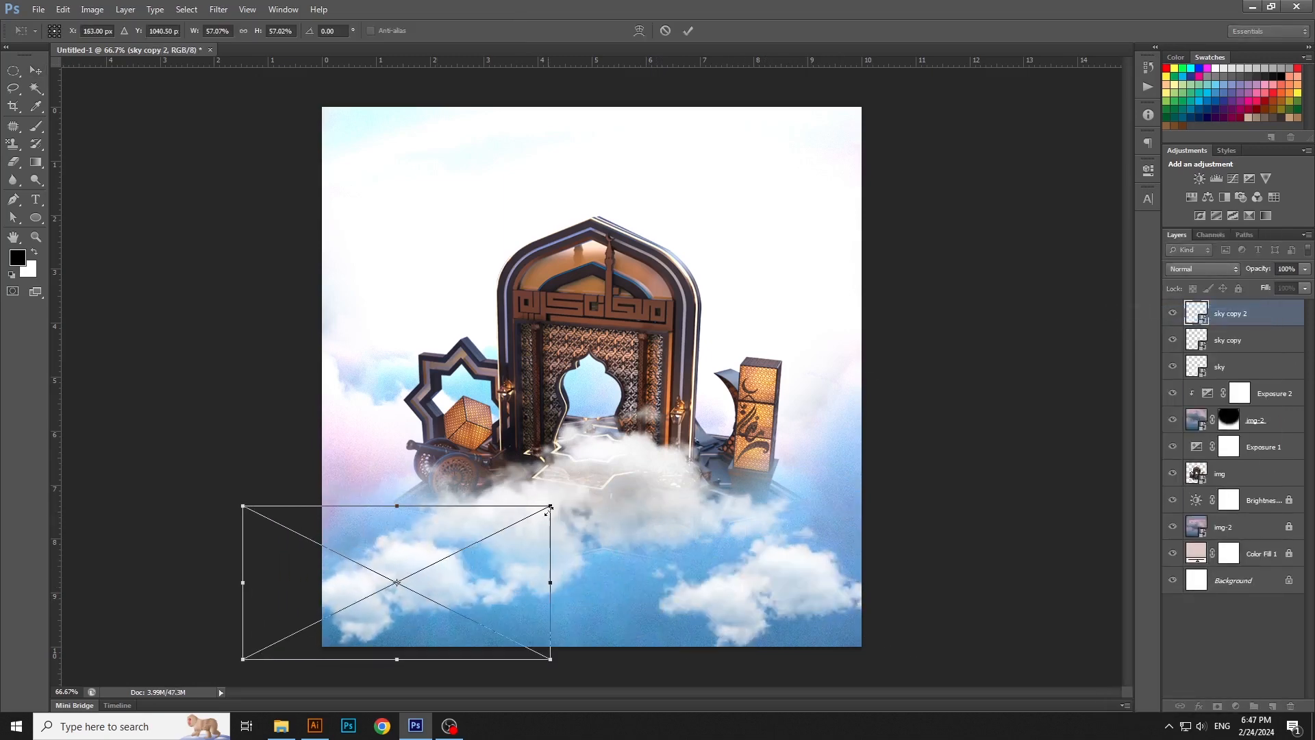
{"action": "left_click_drag", "start_coordinate": [552, 499], "coordinate": [486, 526]}
{"action": "key", "text": "Return"}
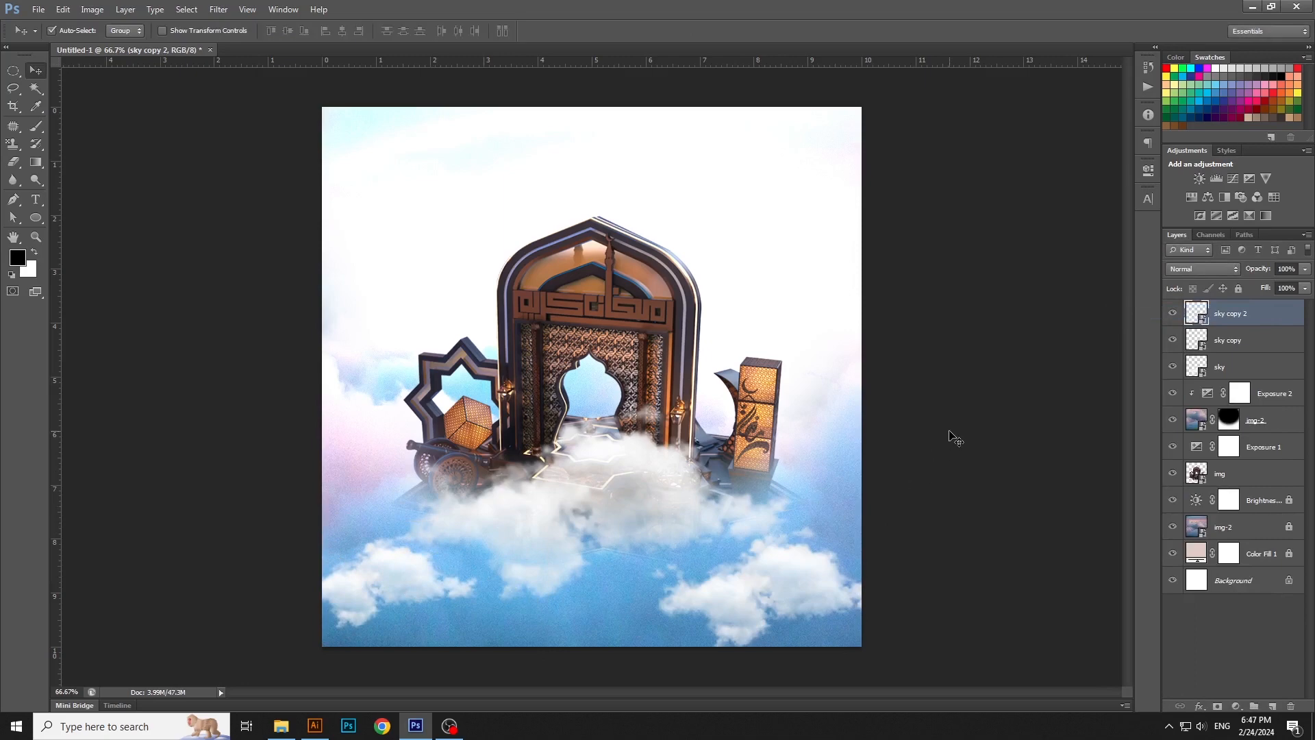
- Open the qutes text file in Notepad and copy the whole Ramadan quote
{"action": "left_click", "coordinate": [281, 725]}
{"action": "left_click", "coordinate": [699, 569]}
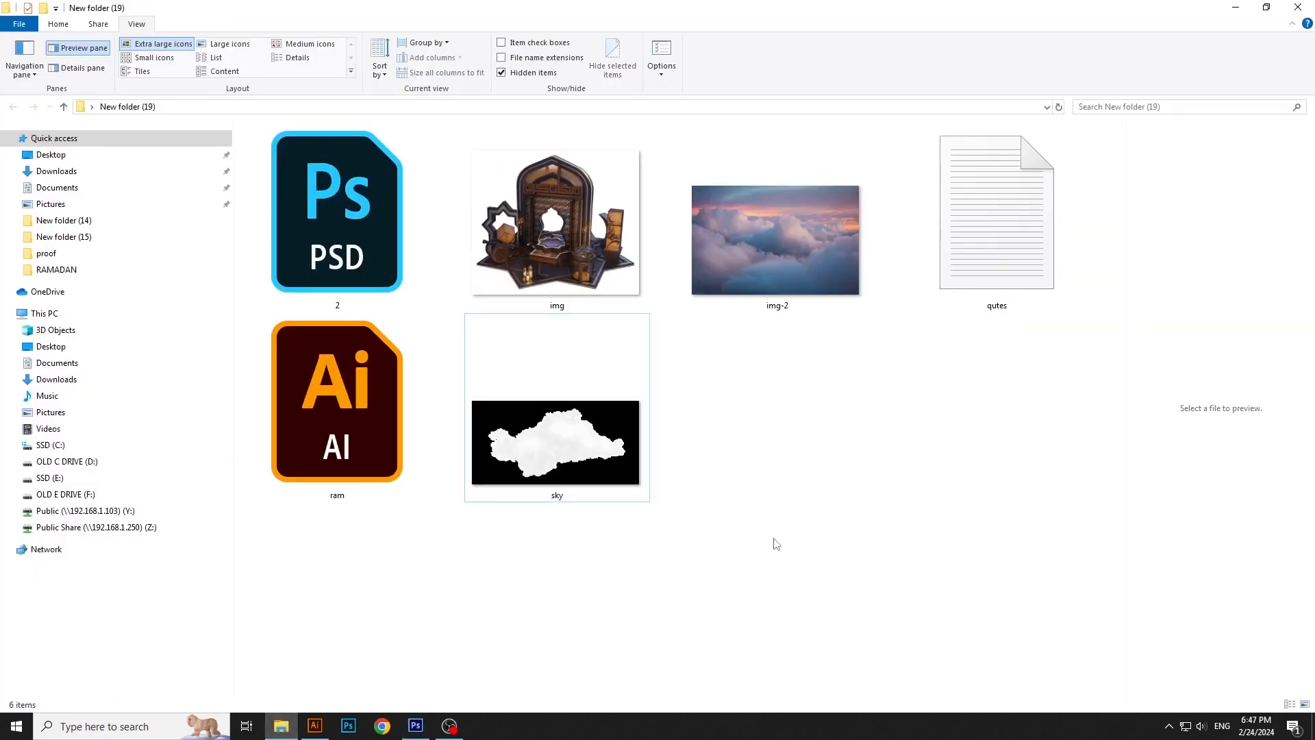
{"action": "double_click", "coordinate": [931, 267]}
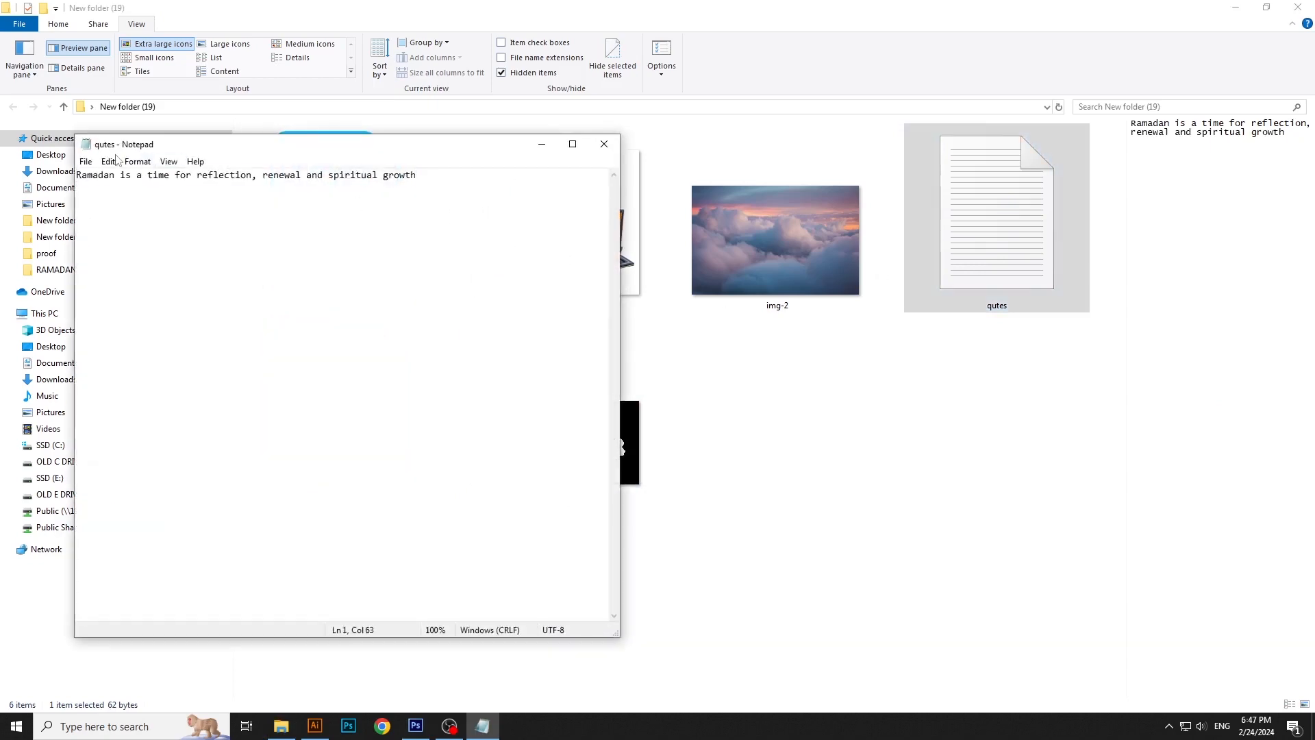
{"action": "key", "text": "ctrl+a"}
{"action": "left_click", "coordinate": [108, 162]}
{"action": "left_click", "coordinate": [127, 212]}
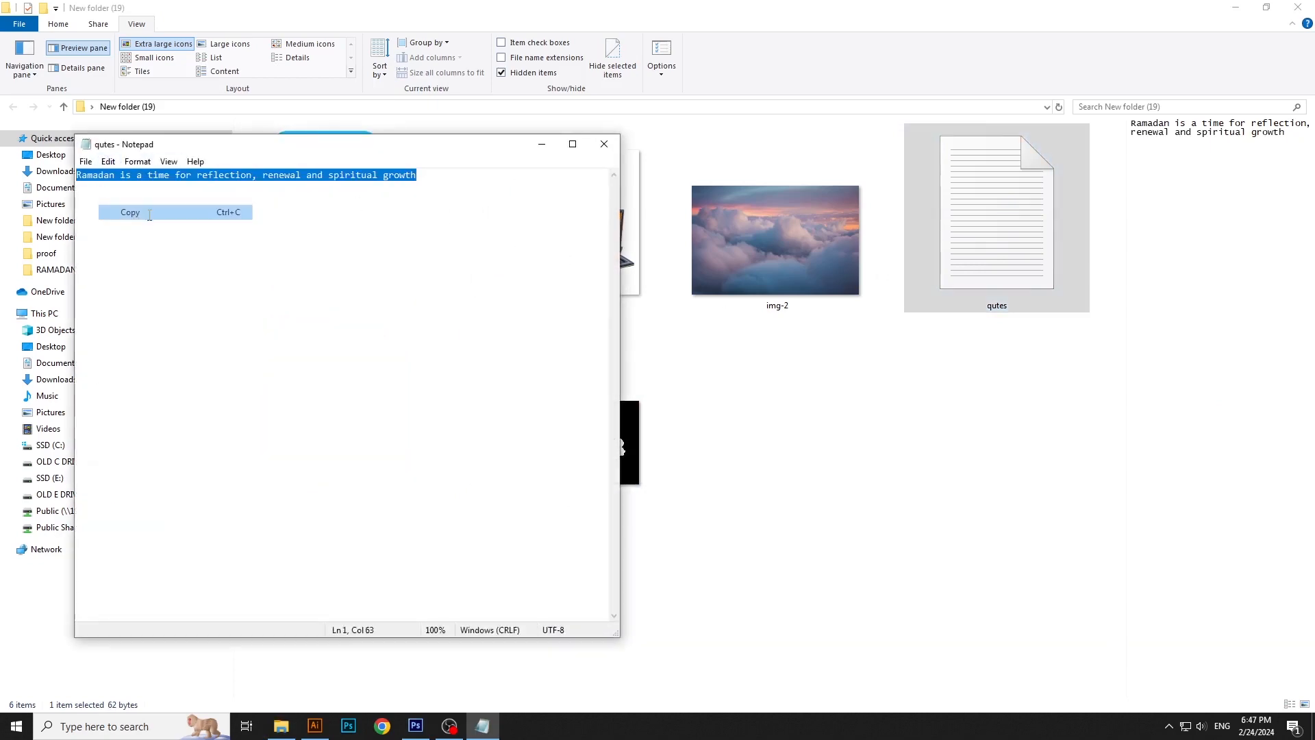
{"action": "left_click", "coordinate": [542, 144]}
- Switch to Photoshop and paste the copied quote as a new text layer above the arch
{"action": "left_click", "coordinate": [416, 726]}
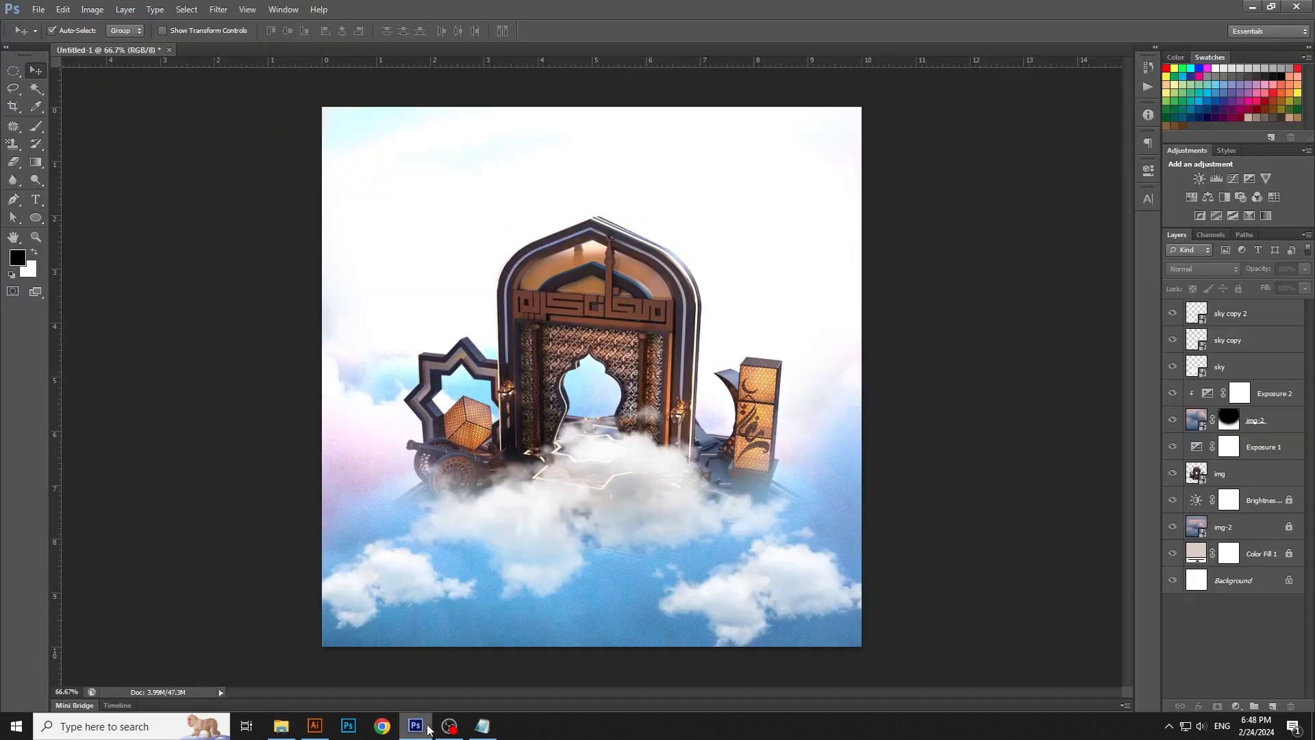
{"action": "left_click", "coordinate": [511, 168]}
{"action": "left_click", "coordinate": [63, 9]}
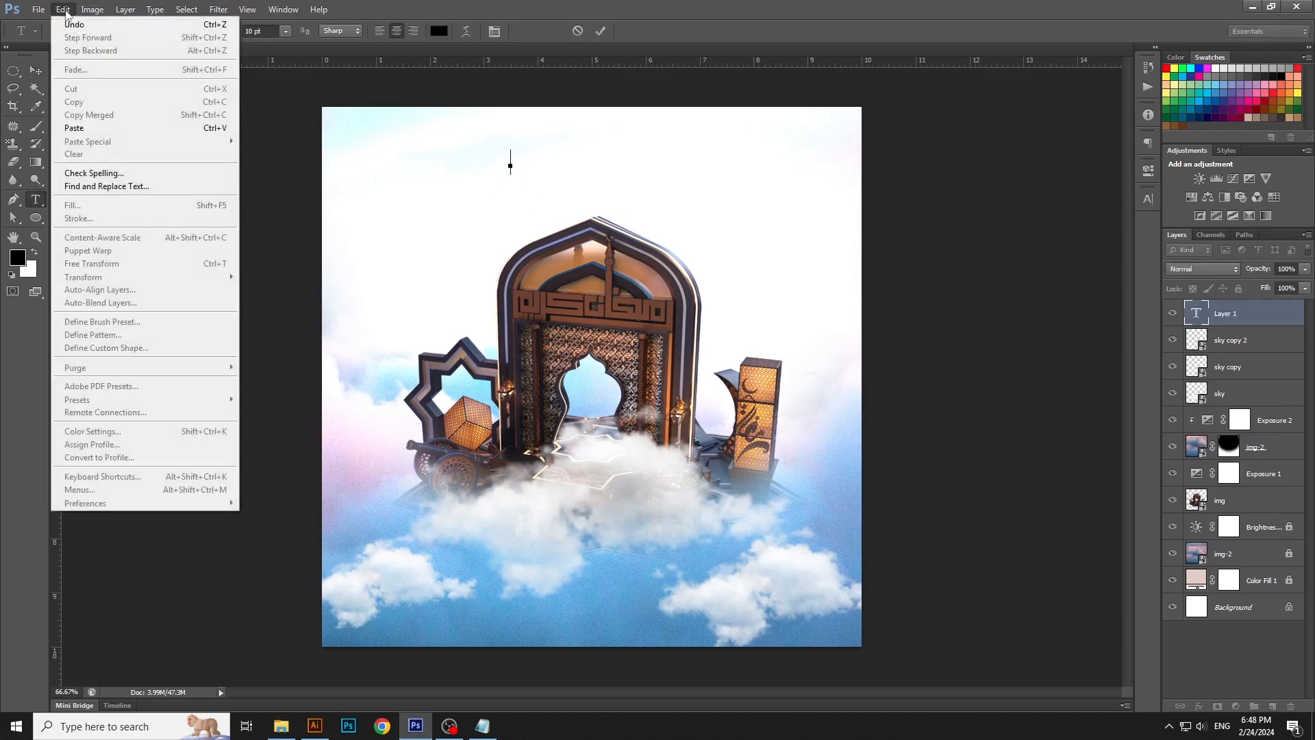
{"action": "left_click", "coordinate": [75, 127]}
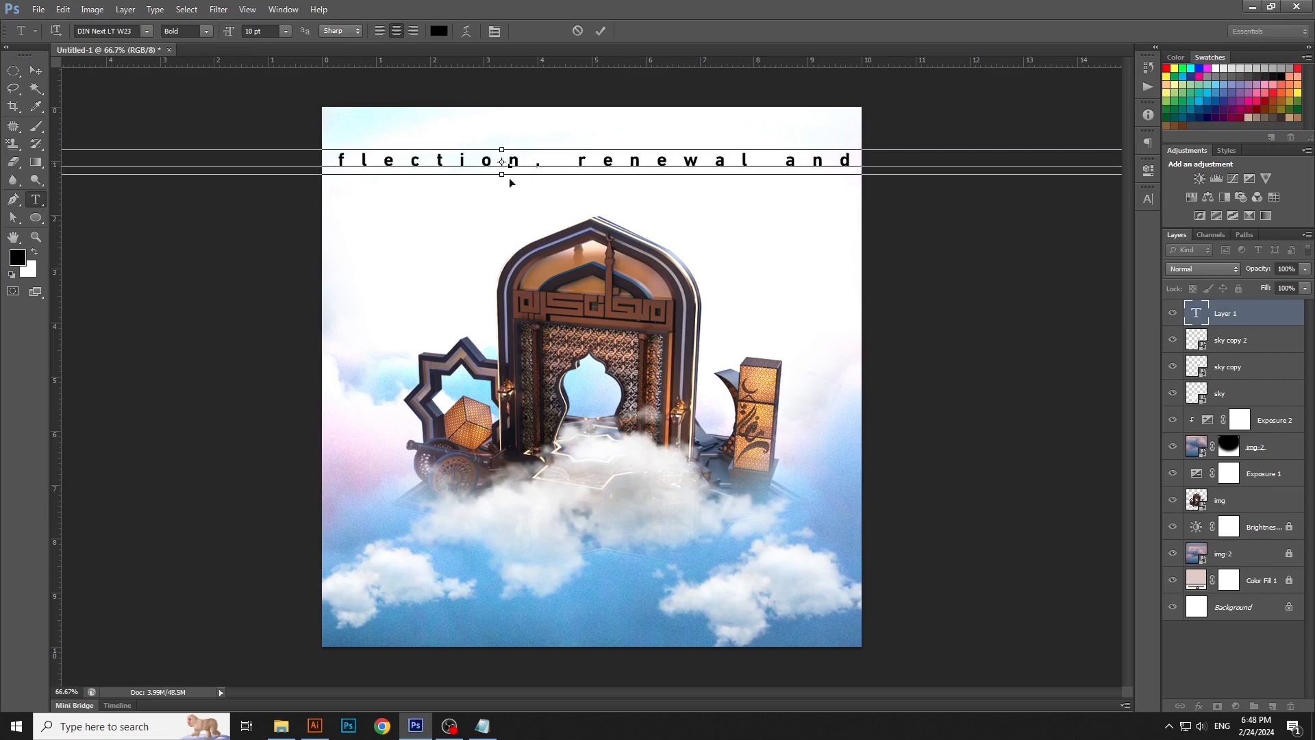
- Set the quote's tracking to 0 and break it into two lines after "Ramadan is a time for"
{"action": "key", "text": "ctrl+a"}
{"action": "left_click", "coordinate": [1148, 199]}
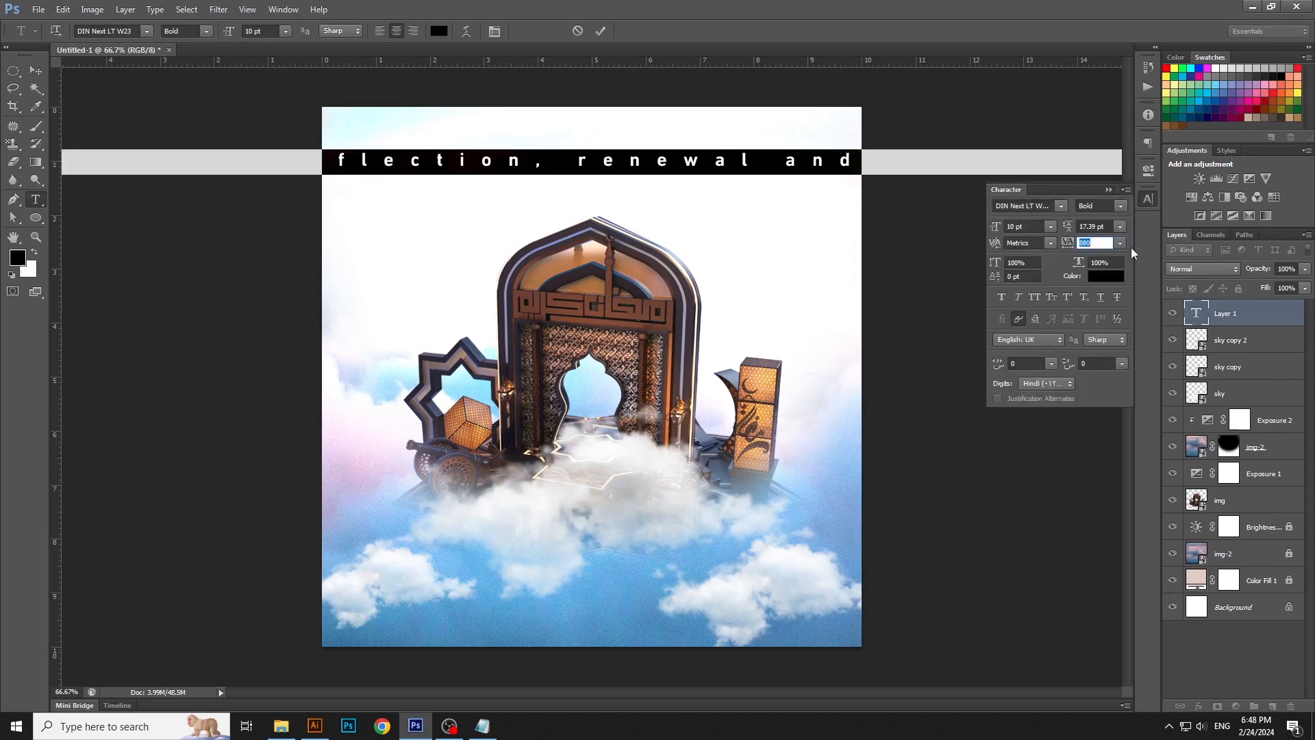
{"action": "left_click", "coordinate": [1120, 243]}
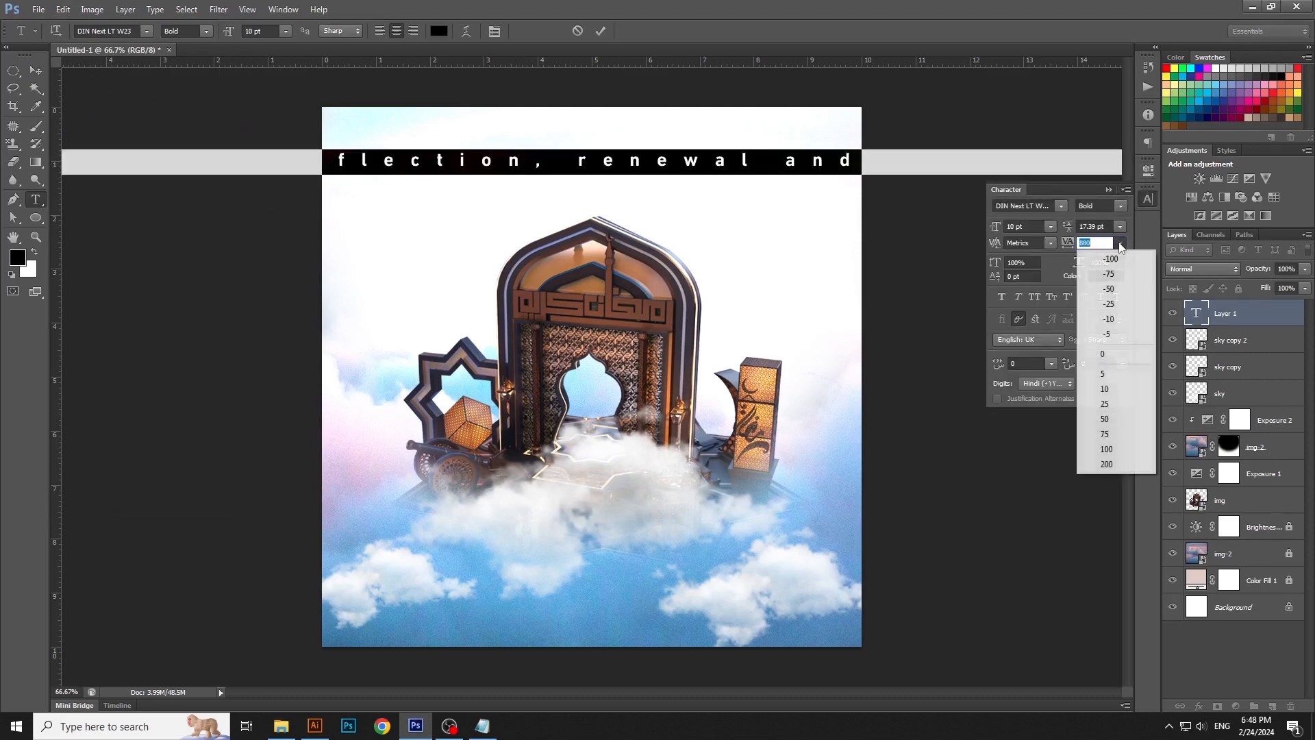
{"action": "left_click", "coordinate": [1120, 361]}
{"action": "left_click", "coordinate": [523, 159]}
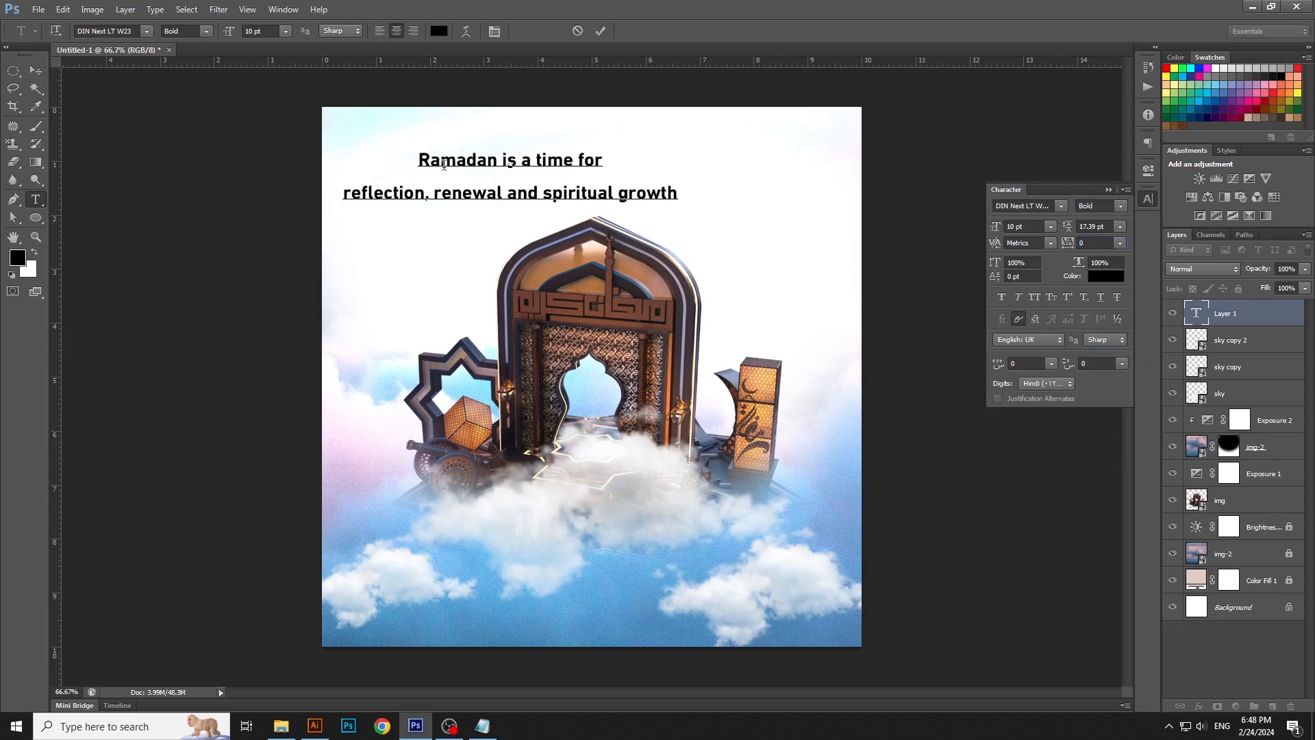
- Center the quote text layer horizontally on the canvas
{"action": "key", "text": "ctrl+a"}
{"action": "left_click", "coordinate": [36, 70]}
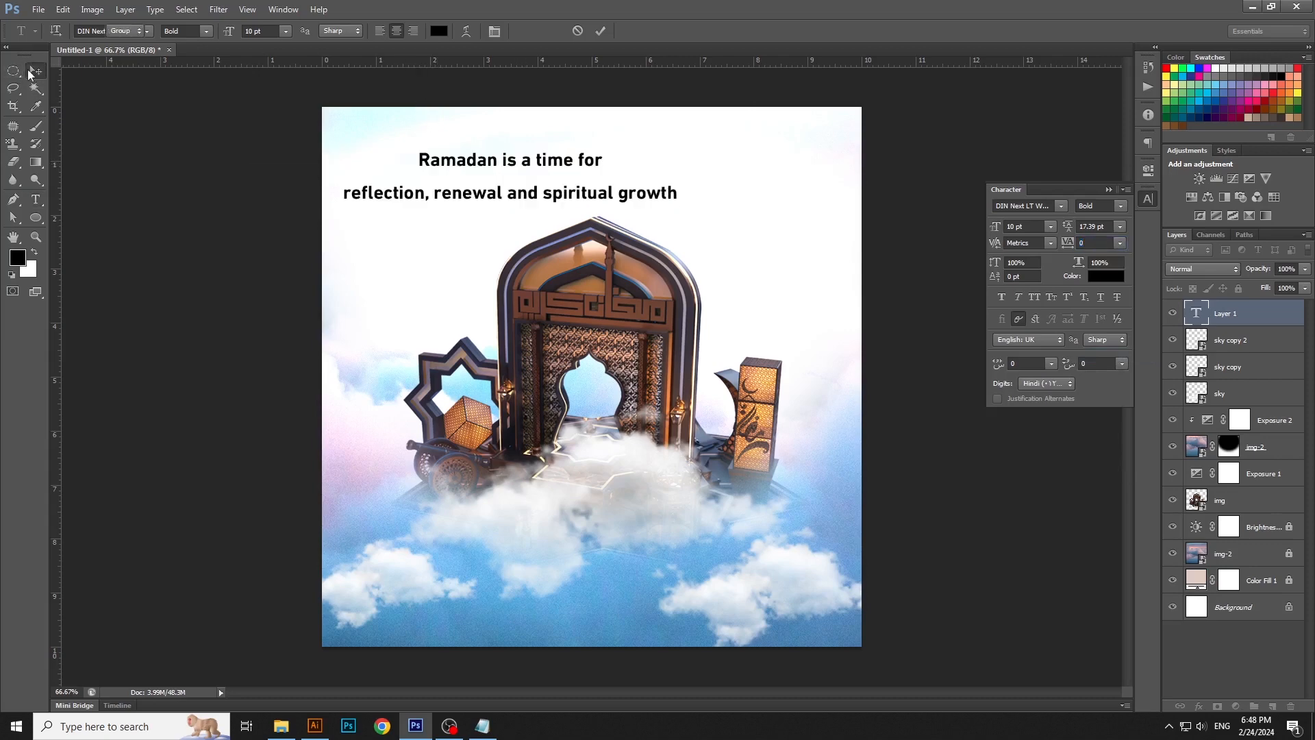
{"action": "key", "text": "ctrl+a"}
{"action": "key", "text": "t"}
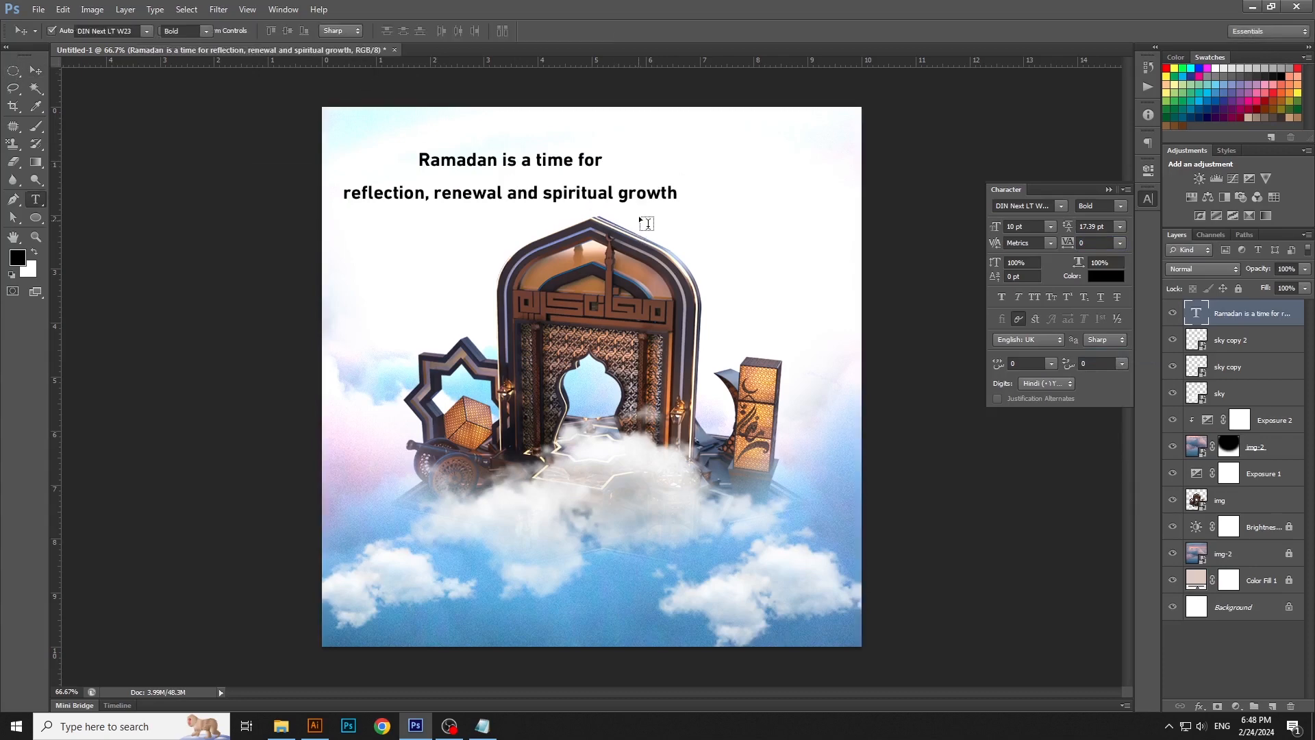
{"action": "key", "text": "ctrl+d"}
- Set the quote's font size to 7 pt and its leading to Auto
{"action": "left_click", "coordinate": [635, 194]}
{"action": "key", "text": "ctrl+a"}
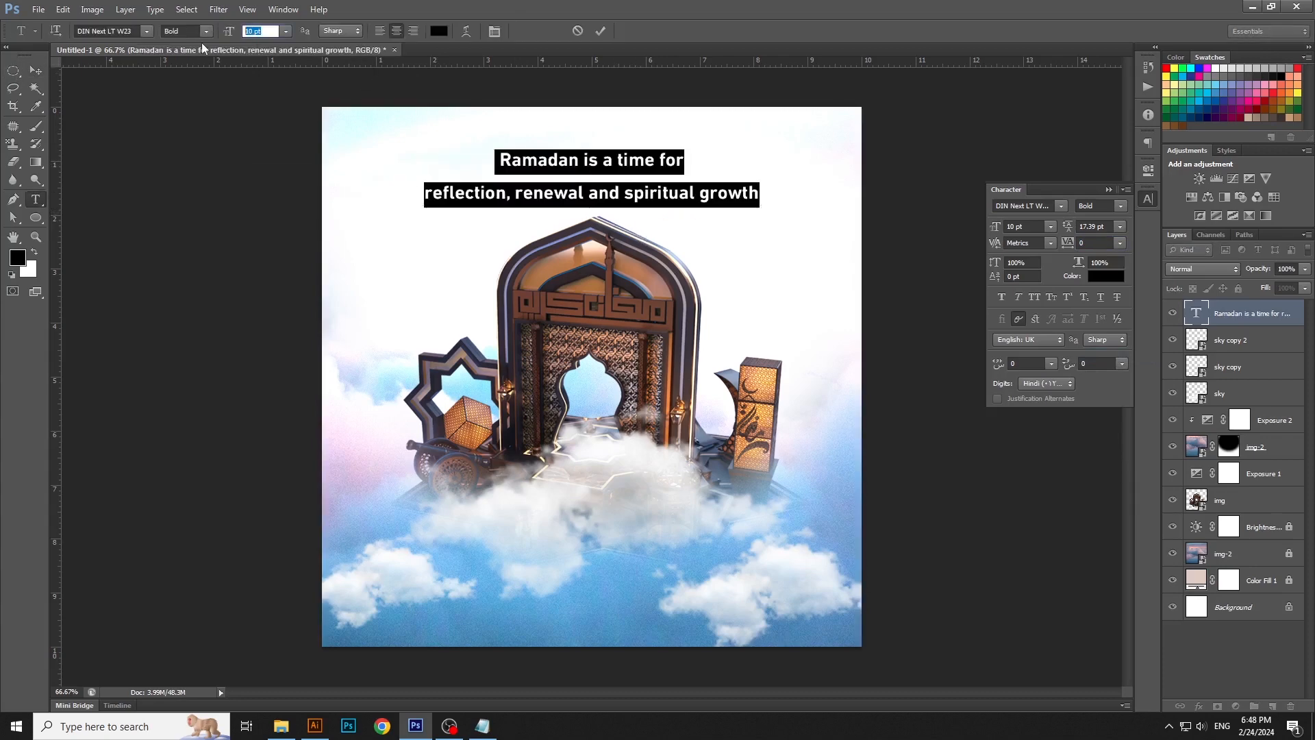
{"action": "type", "text": "7"}
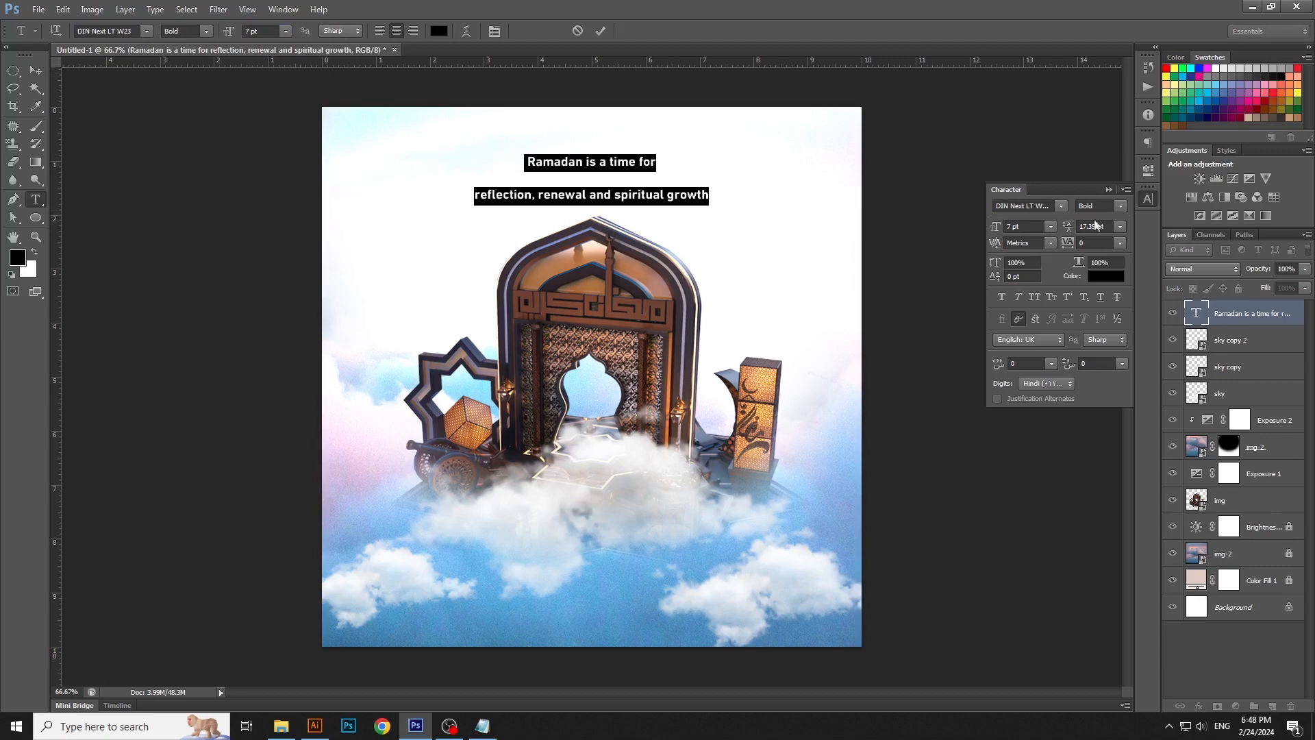
{"action": "left_click", "coordinate": [1119, 226]}
{"action": "left_click", "coordinate": [1096, 238]}
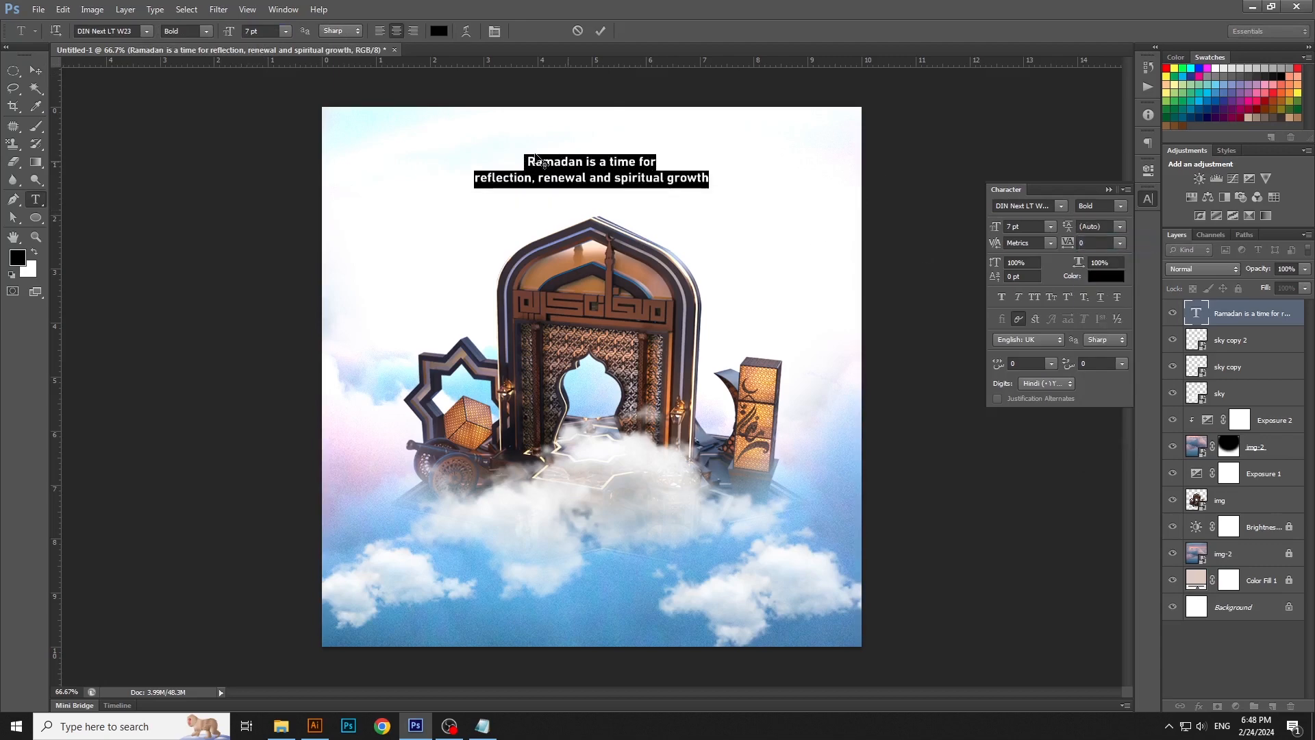
- Change the quote's font to Poppins and move the text slightly down toward the arch
{"action": "left_click", "coordinate": [119, 31]}
{"action": "type", "text": "Poppins"}
{"action": "left_click", "coordinate": [150, 32]}
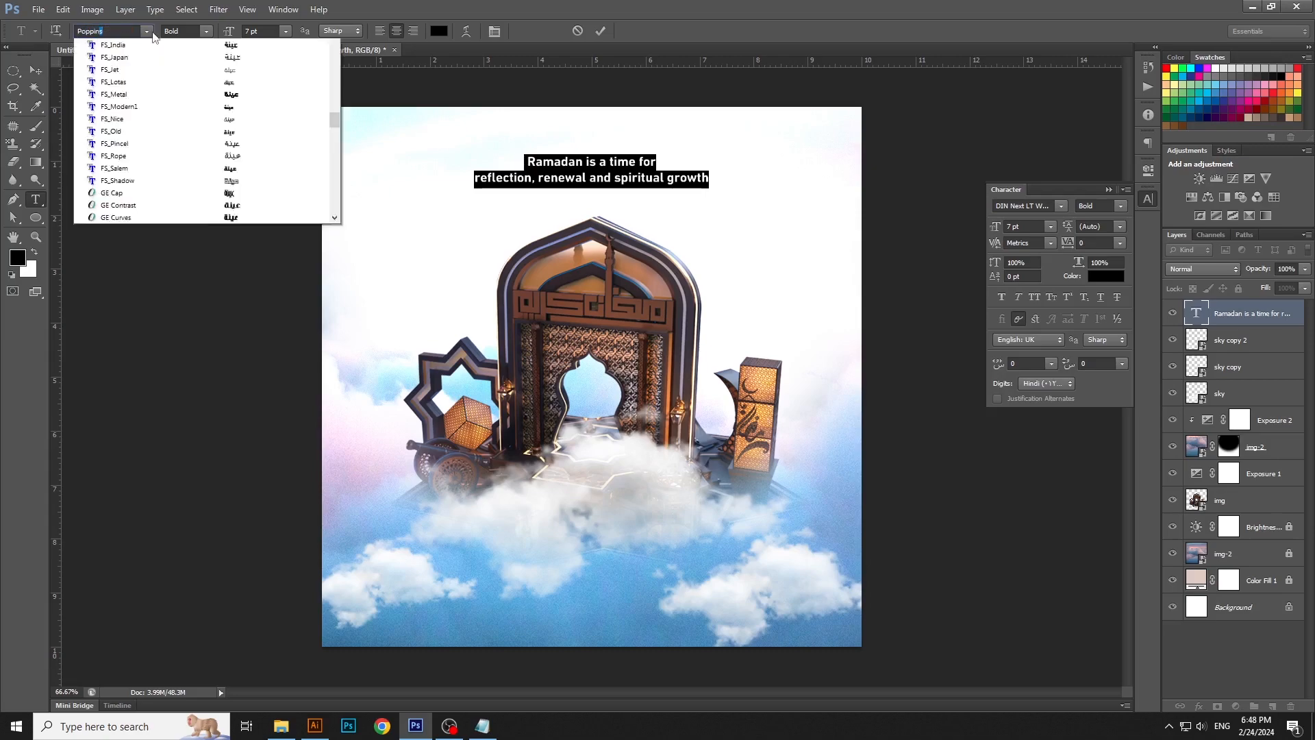
{"action": "left_click", "coordinate": [146, 45]}
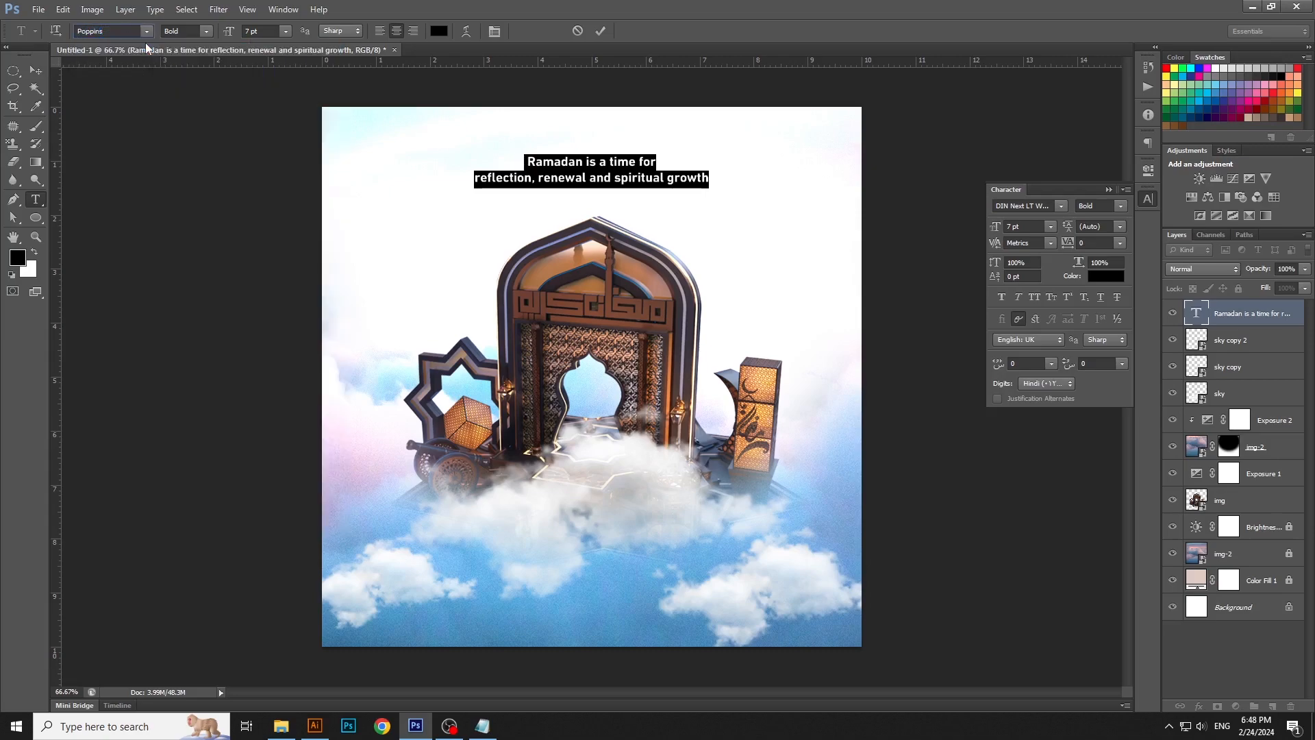
{"action": "left_click", "coordinate": [36, 71]}
{"action": "left_click_drag", "start_coordinate": [621, 187], "coordinate": [616, 198]}
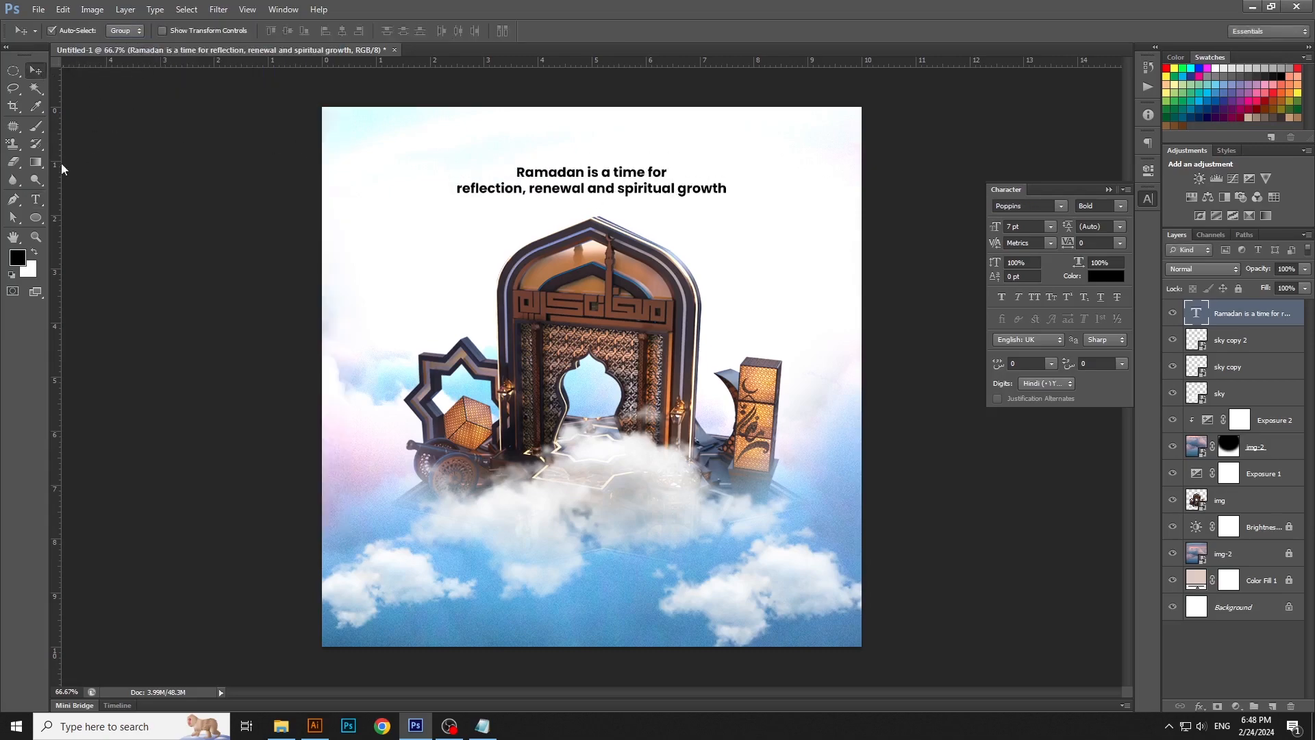
- Change the weight of the whole quote to Poppins Medium
{"action": "left_click", "coordinate": [36, 203]}
{"action": "left_click_drag", "start_coordinate": [515, 172], "coordinate": [727, 189]}
{"action": "left_click", "coordinate": [205, 31]}
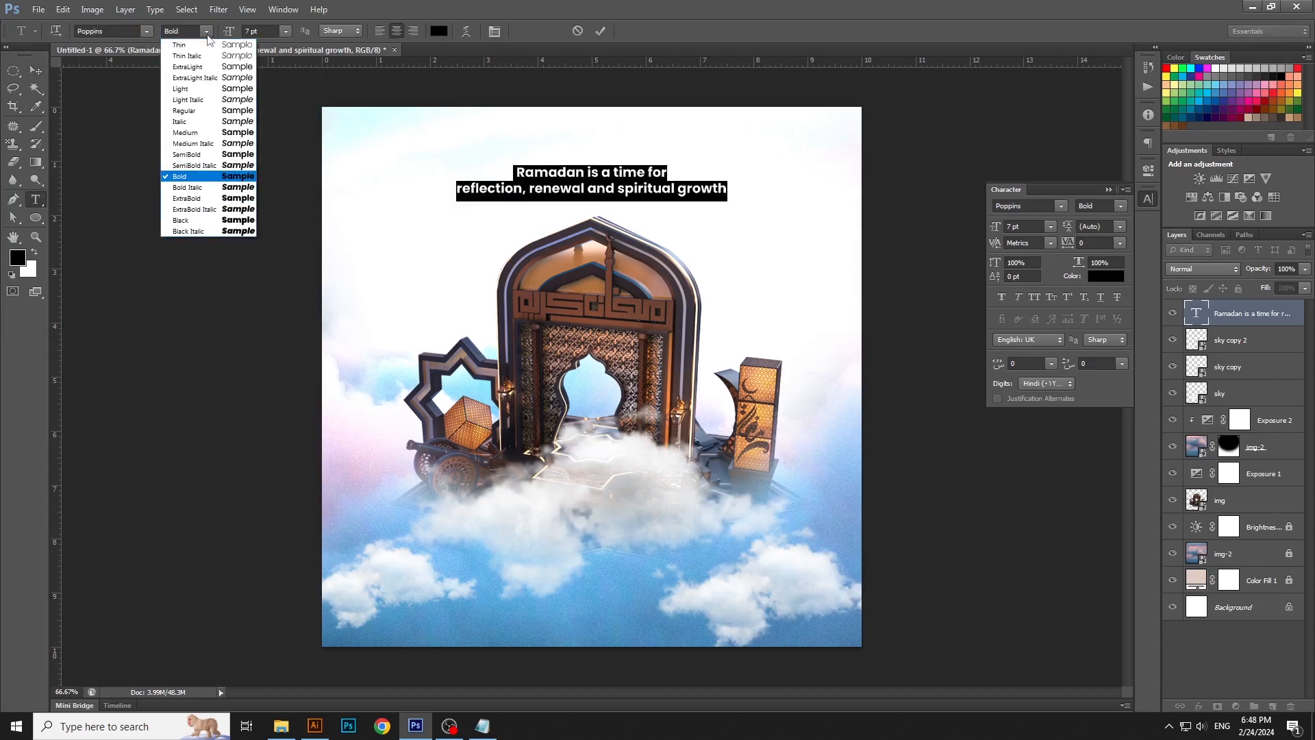
{"action": "left_click", "coordinate": [198, 132]}
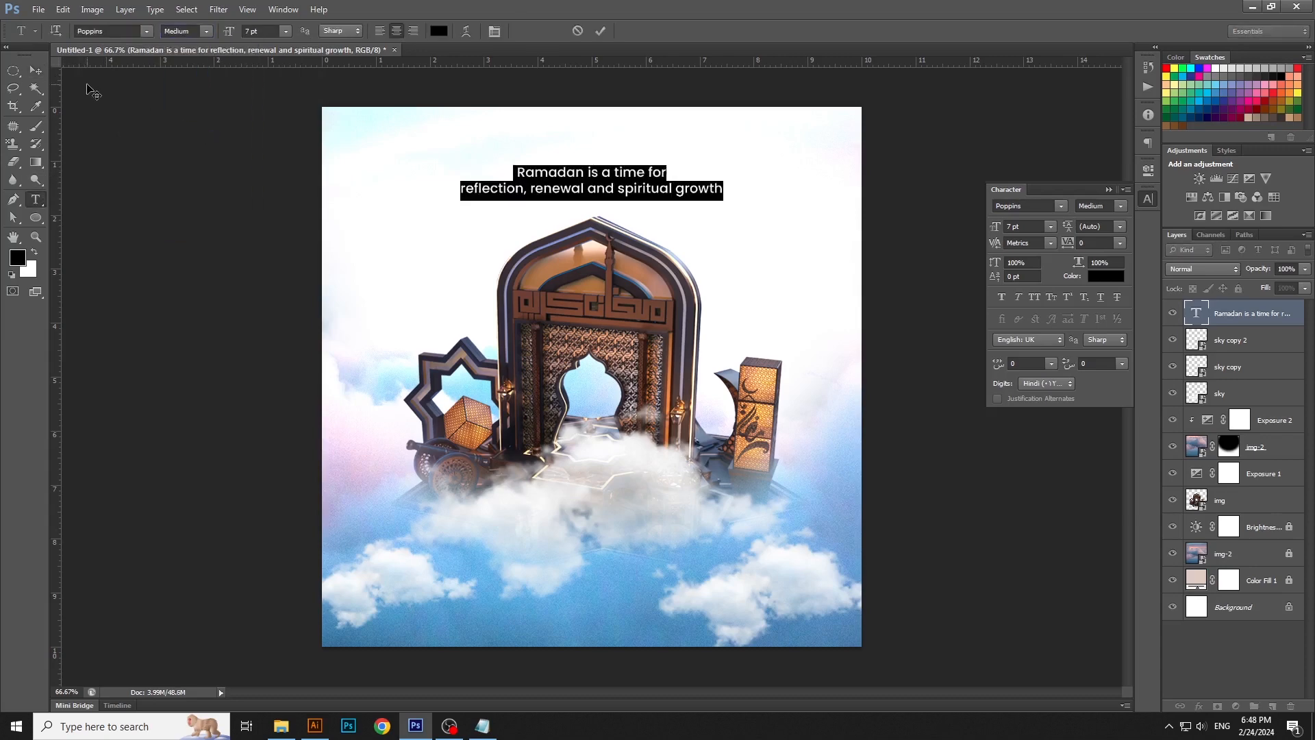
- Commit the quote text and scale the whole text block down slightly, keeping it above the arch
{"action": "left_click", "coordinate": [35, 70]}
{"action": "key", "text": "ctrl+t"}
{"action": "left_click_drag", "start_coordinate": [723, 206], "coordinate": [707, 209]}
{"action": "key", "text": "Return"}
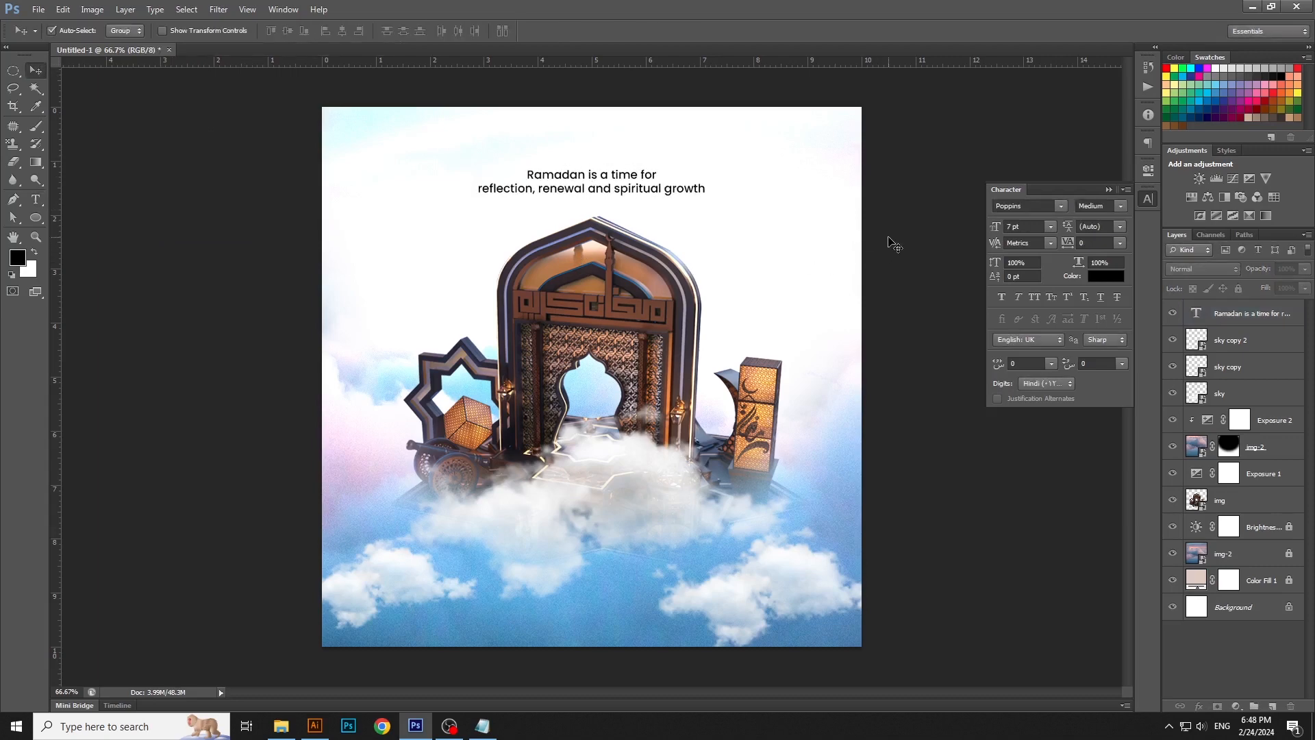
{"action": "left_click", "coordinate": [903, 396]}
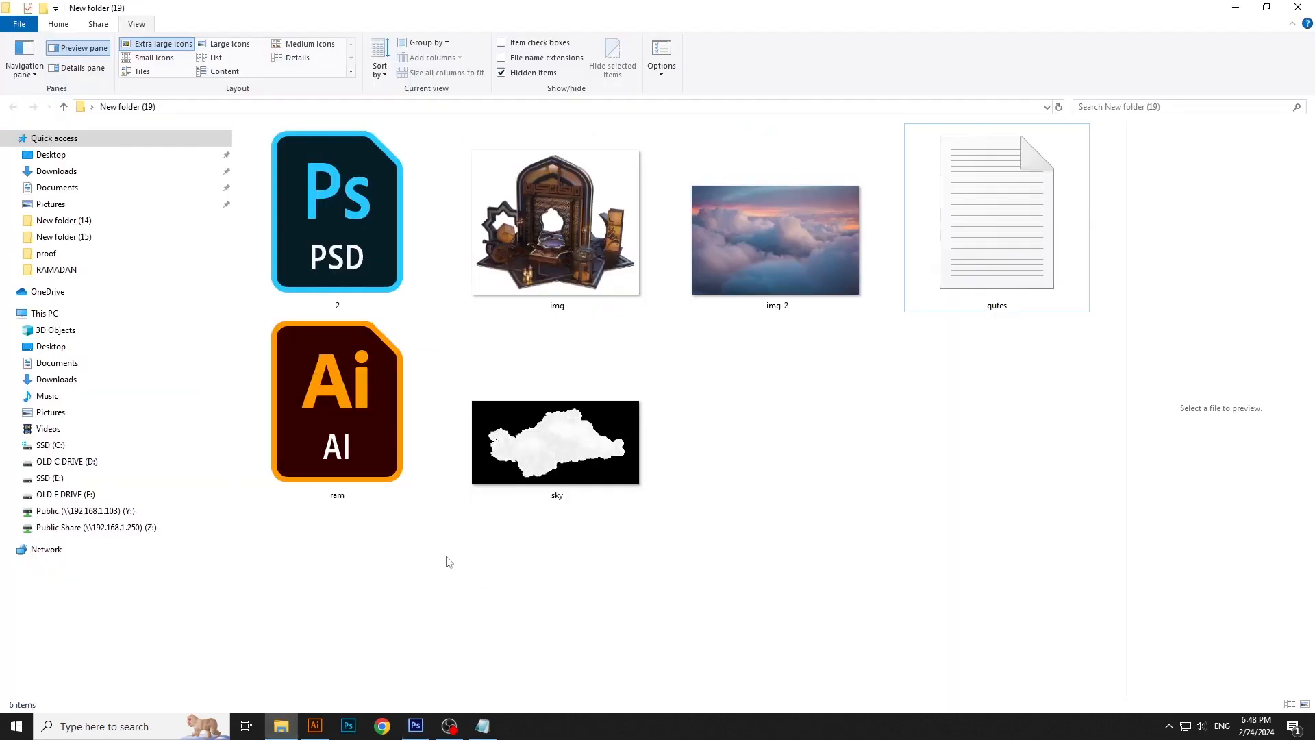
- Open the ram file in Illustrator and copy all of the white Arabic Ramadan calligraphy beside the artboard
{"action": "left_click", "coordinate": [357, 499]}
{"action": "left_click_drag", "start_coordinate": [361, 438], "coordinate": [784, 396]}
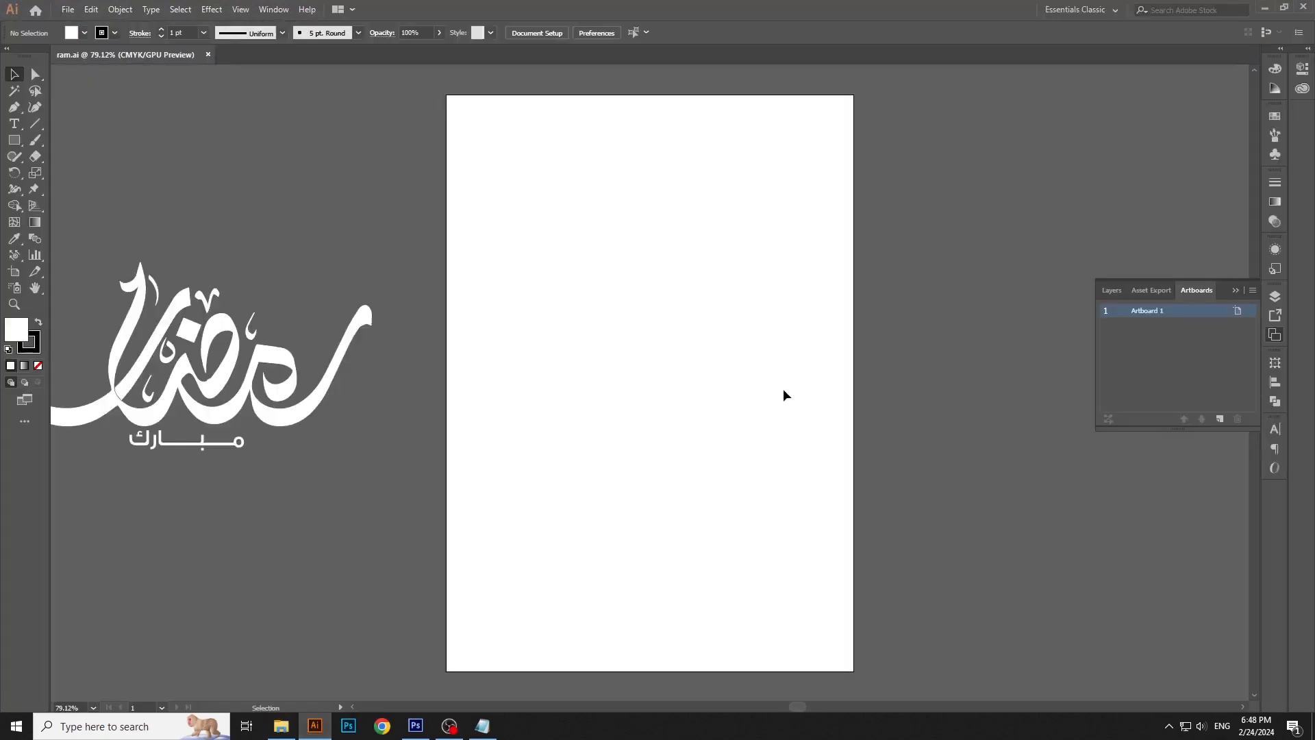
{"action": "left_click_drag", "start_coordinate": [241, 339], "coordinate": [514, 349]}
{"action": "key", "text": "ctrl+a"}
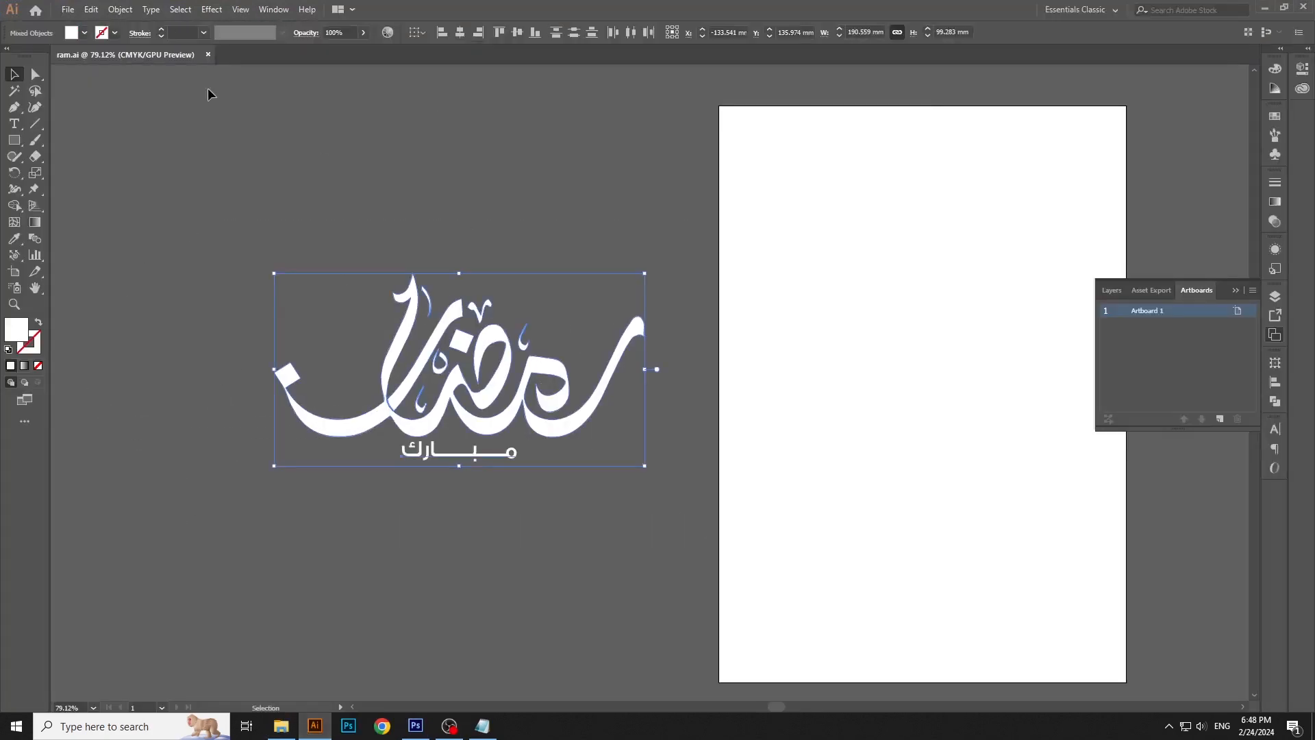
{"action": "left_click", "coordinate": [93, 11]}
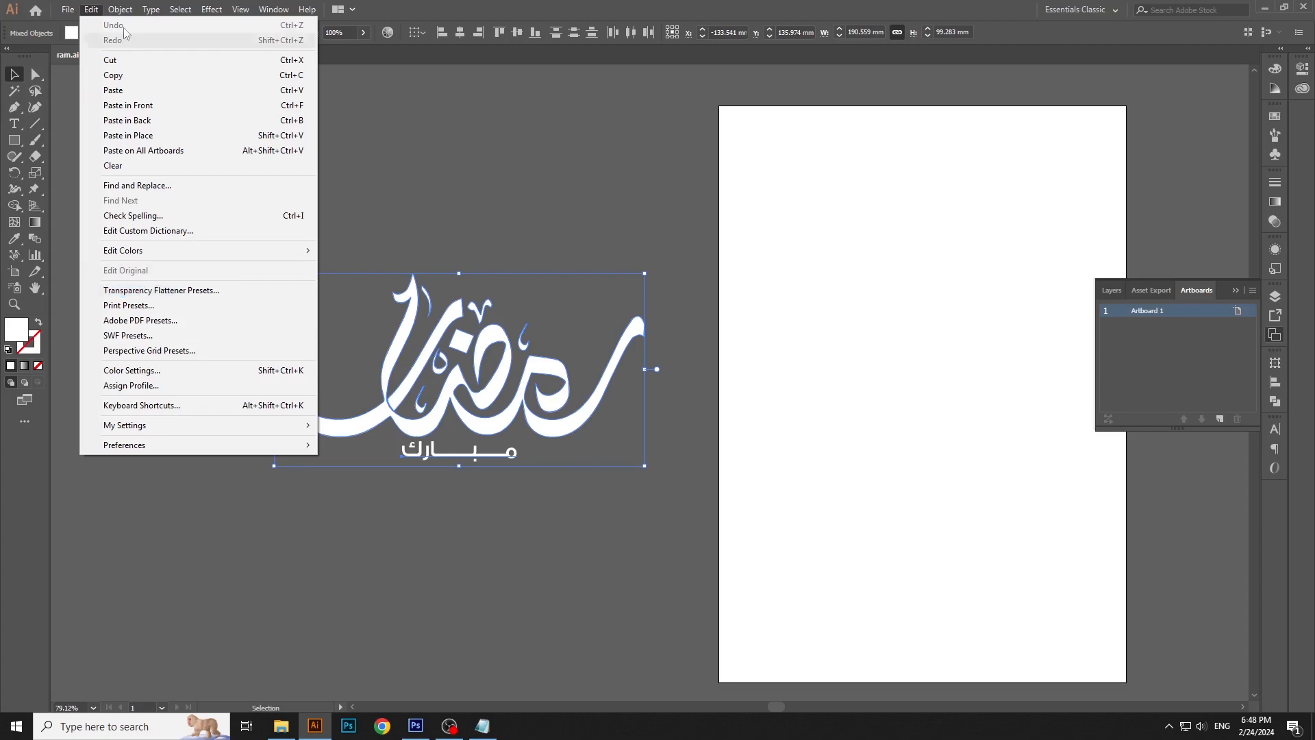
{"action": "left_click", "coordinate": [109, 75]}
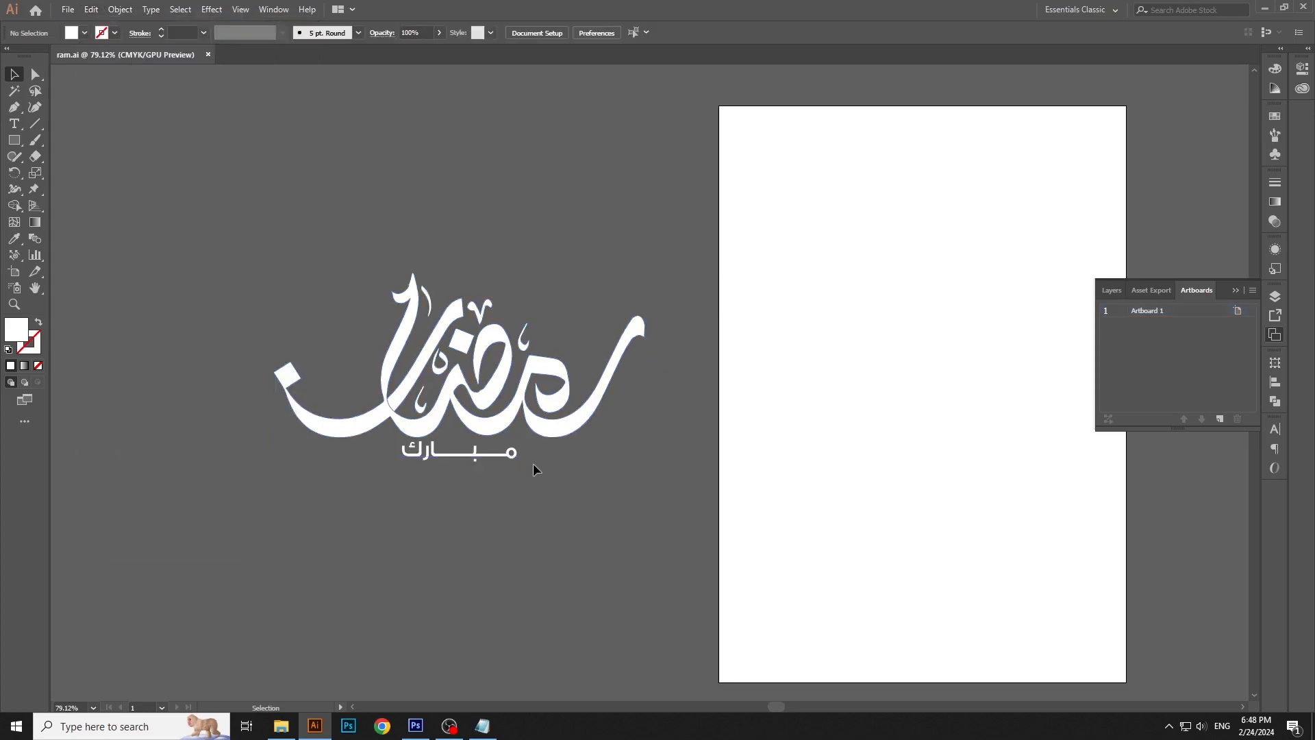
- Switch to Photoshop, paste the calligraphy into the design, and scale it to about 32% over the clouds at the arch's base
{"action": "left_click", "coordinate": [415, 726]}
{"action": "left_click", "coordinate": [62, 9]}
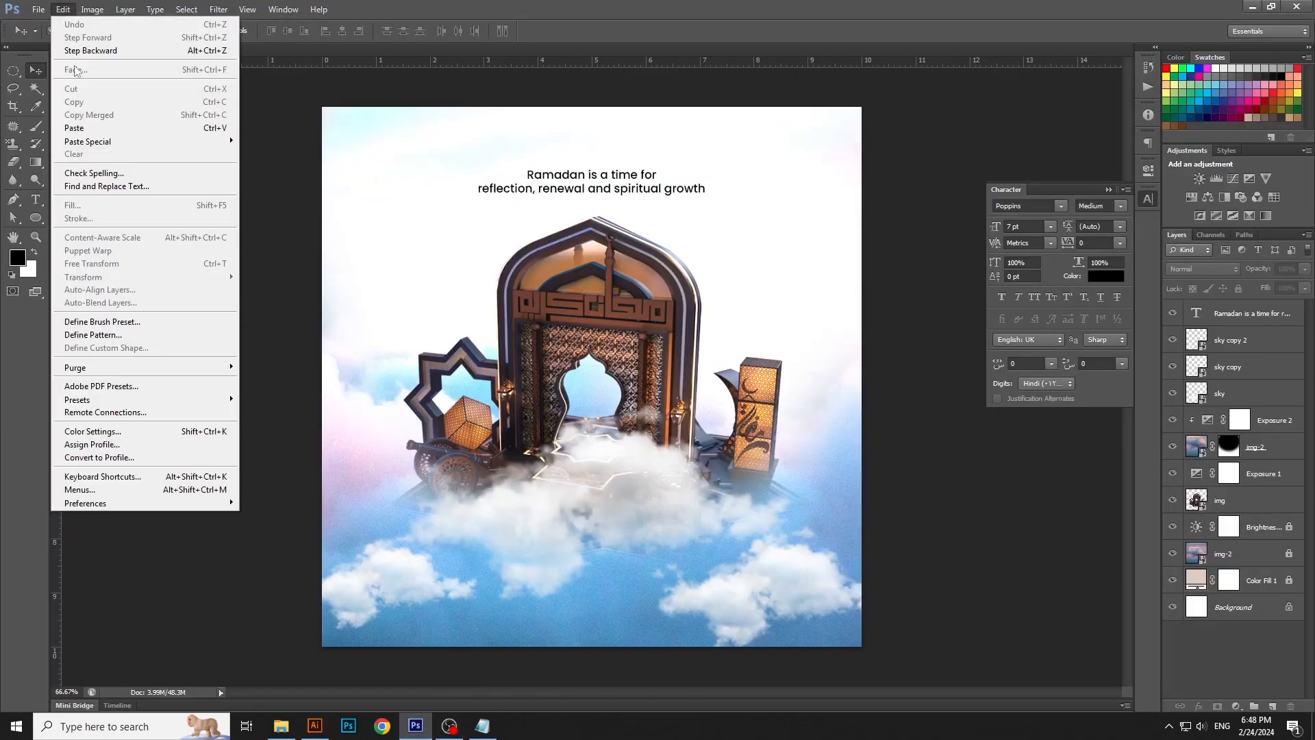
{"action": "left_click", "coordinate": [96, 128]}
{"action": "key", "text": "Return"}
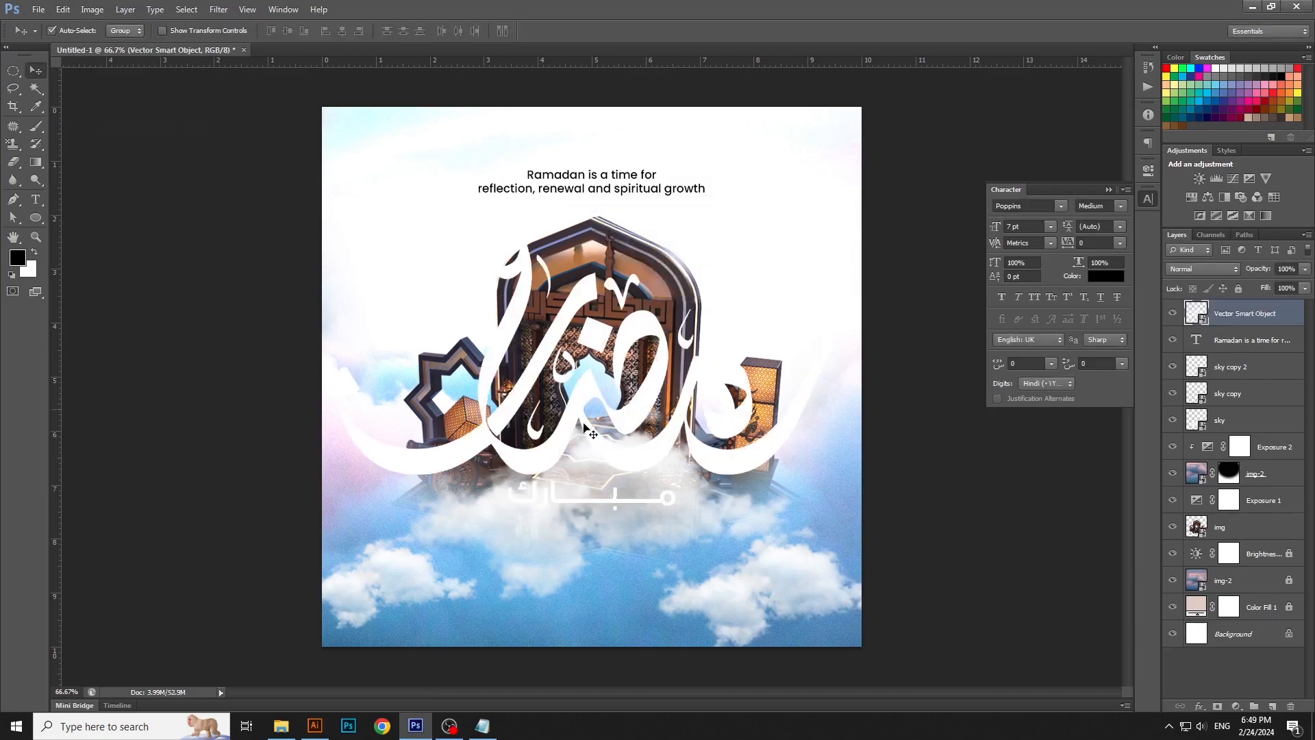
{"action": "left_click_drag", "start_coordinate": [838, 507], "coordinate": [750, 575]}
{"action": "key", "text": "Return"}
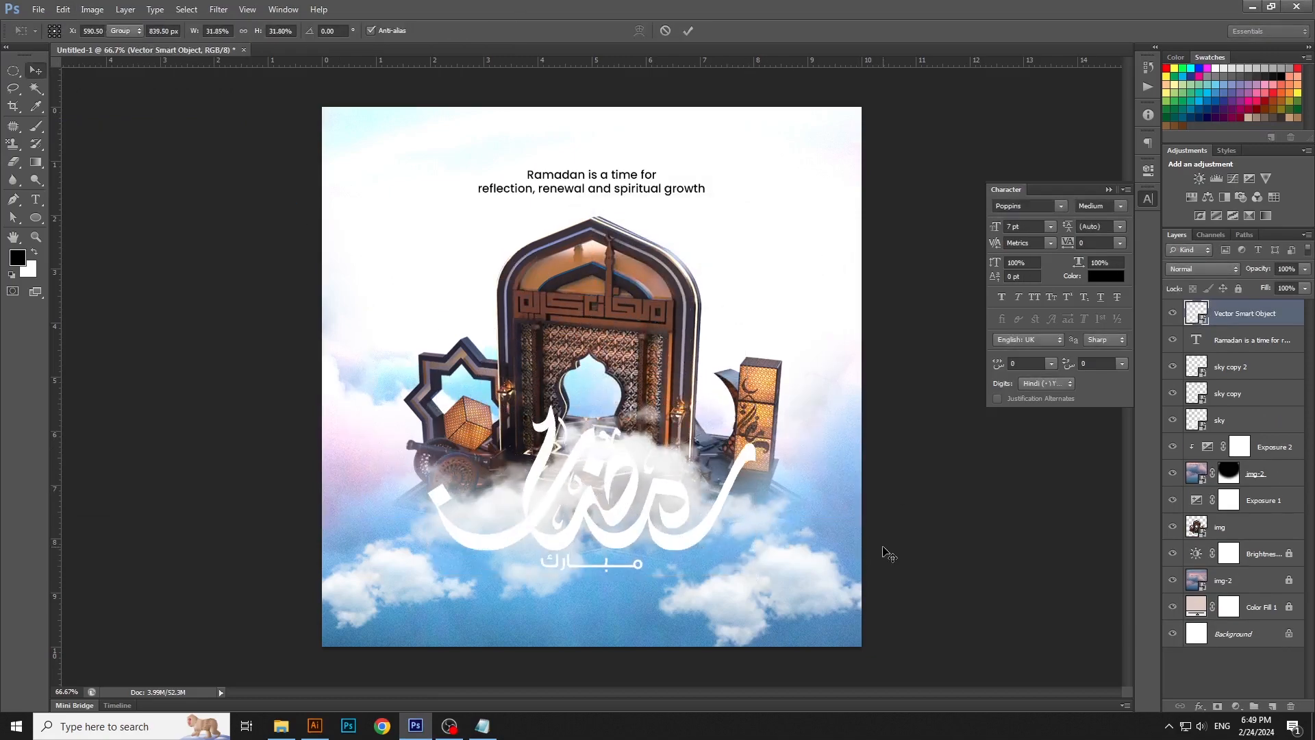
- Add a Color Overlay in colour c51616 to the calligraphy's Vector Smart Object layer
{"action": "double_click", "coordinate": [1299, 314]}
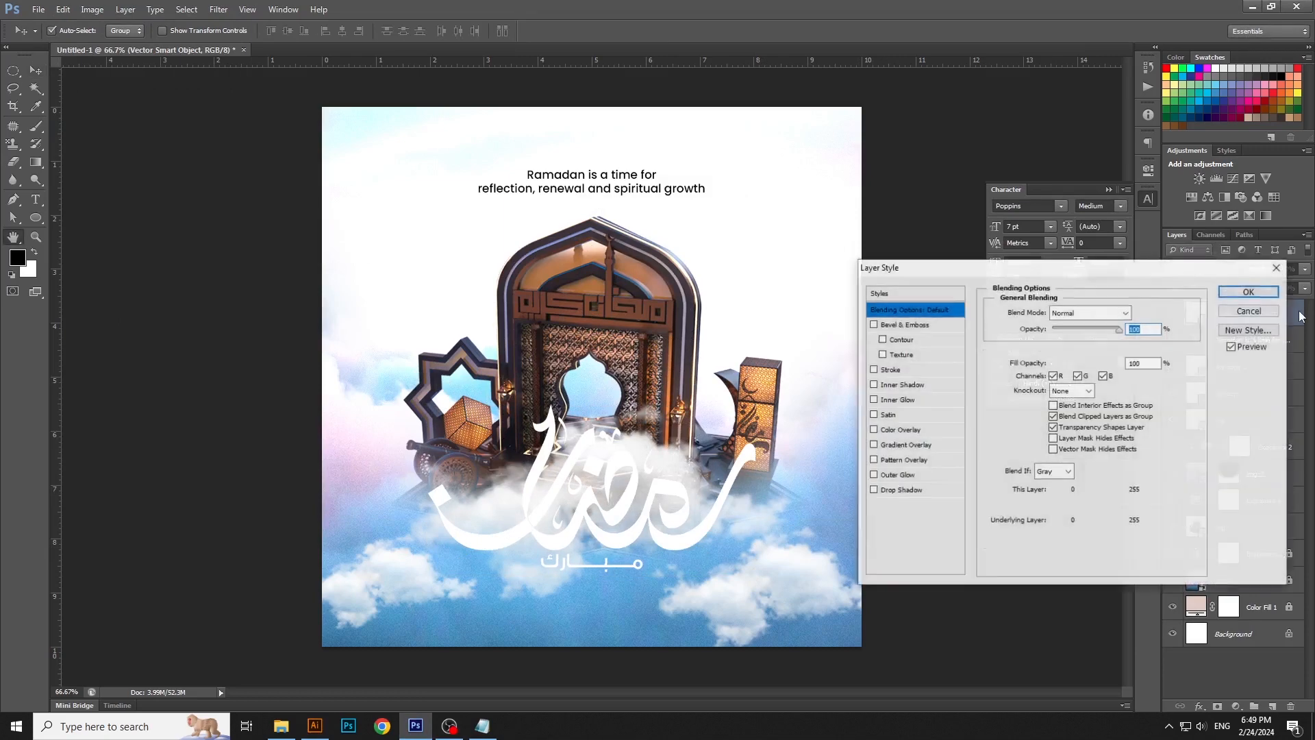
{"action": "left_click", "coordinate": [899, 431]}
{"action": "left_click", "coordinate": [1138, 312]}
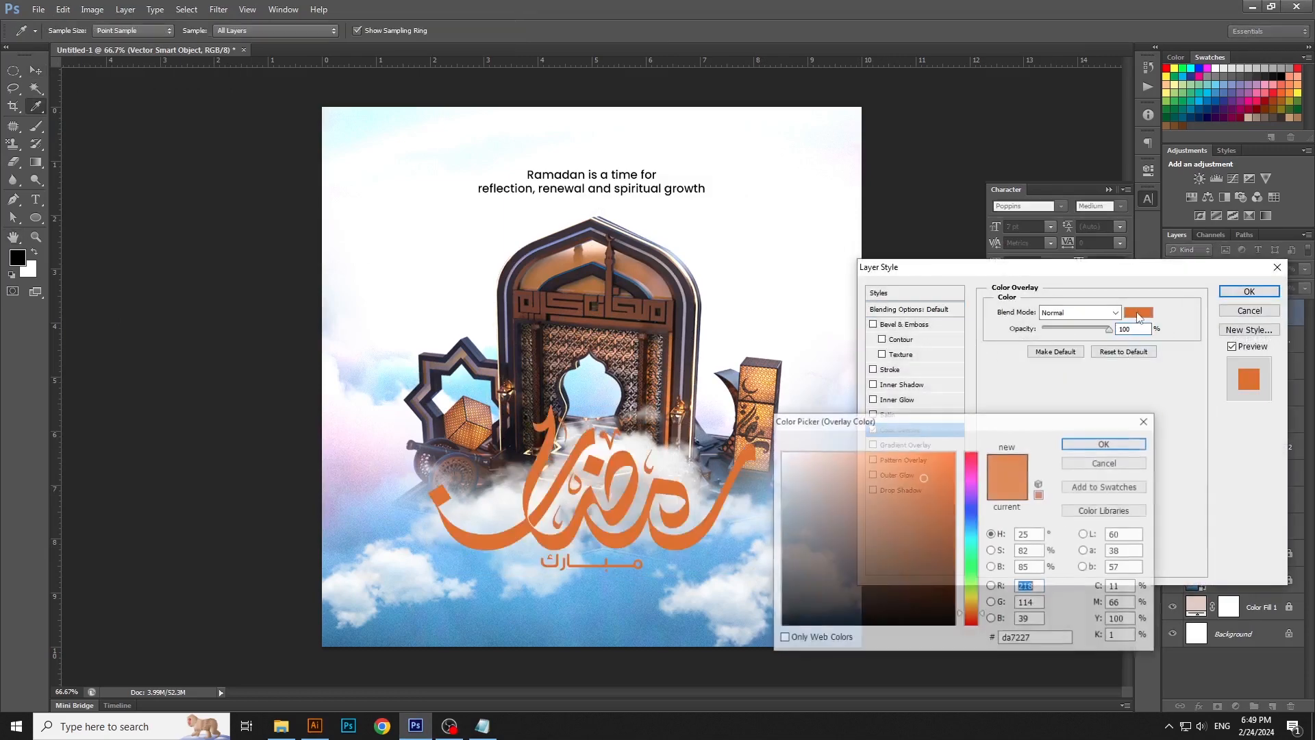
{"action": "double_click", "coordinate": [1014, 639]}
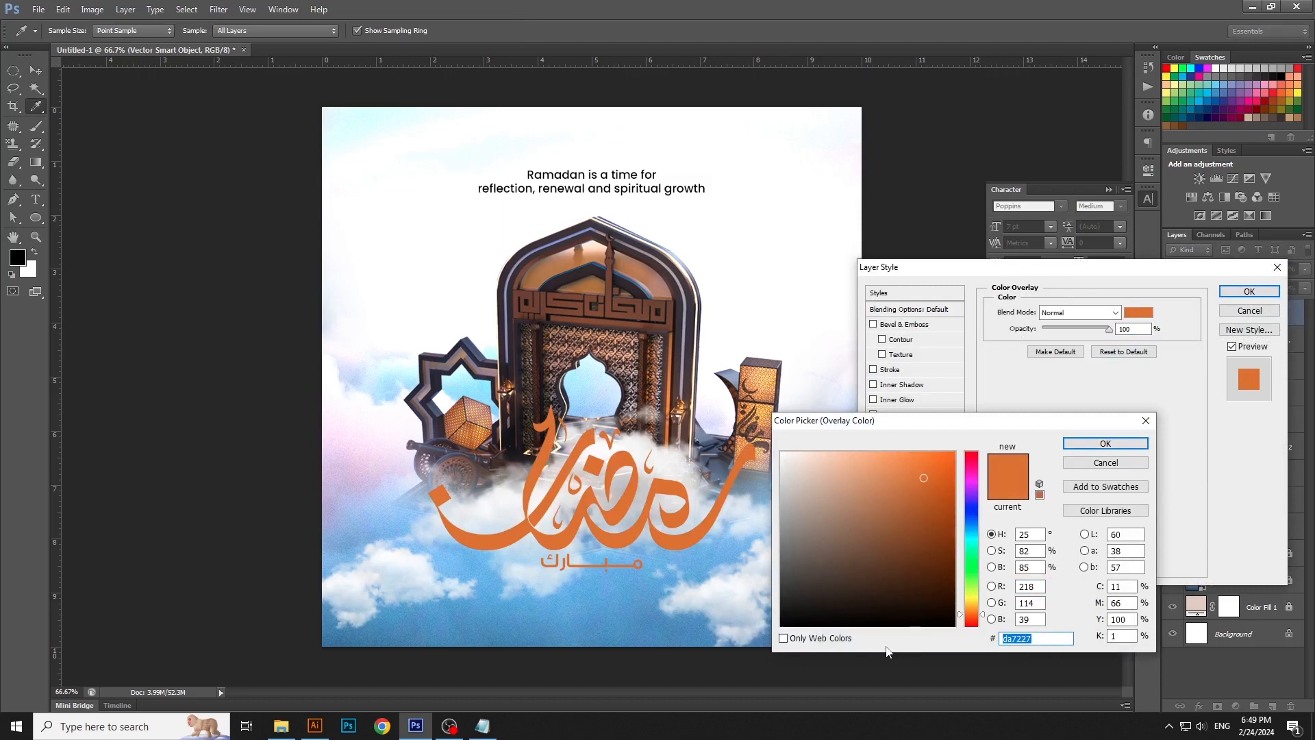
{"action": "type", "text": "c51616"}
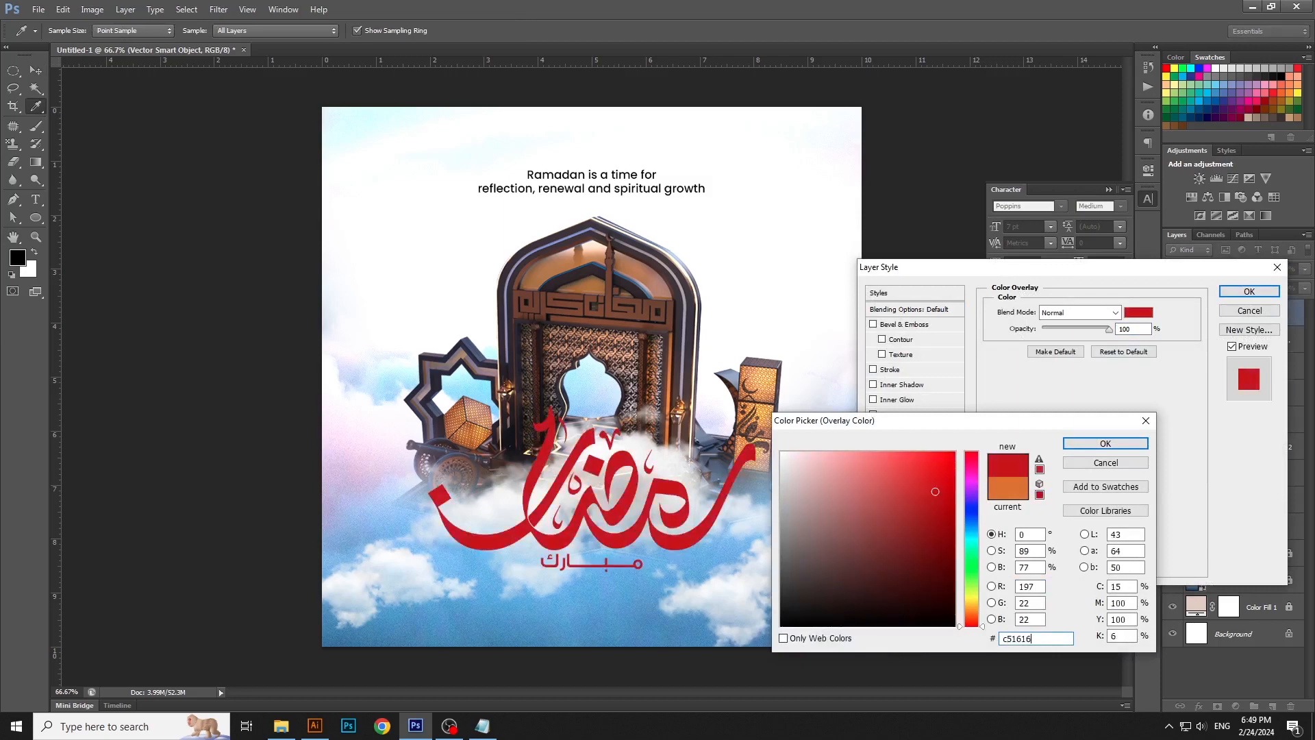
{"action": "key", "text": "Return"}
- Give the calligraphy a 2 px outside Stroke with a gradient fill
{"action": "left_click", "coordinate": [899, 369]}
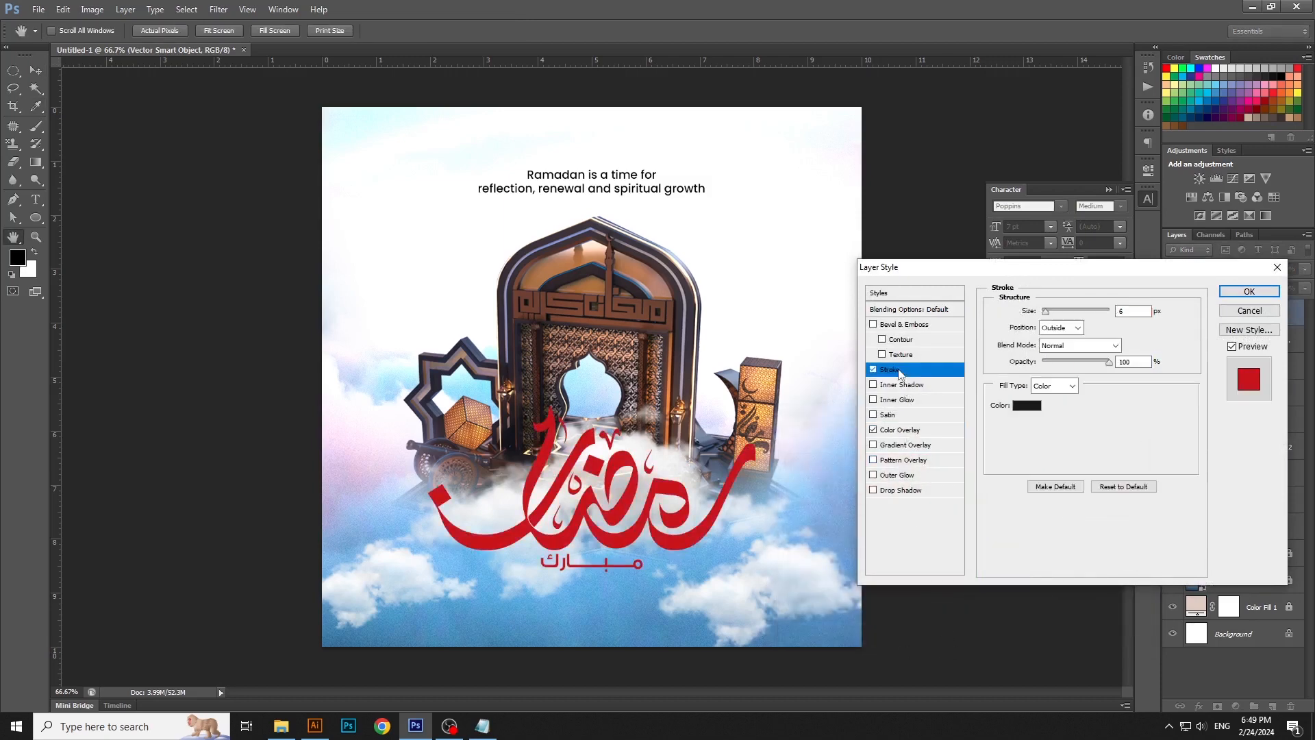
{"action": "left_click", "coordinate": [1054, 385]}
{"action": "left_click", "coordinate": [1056, 413]}
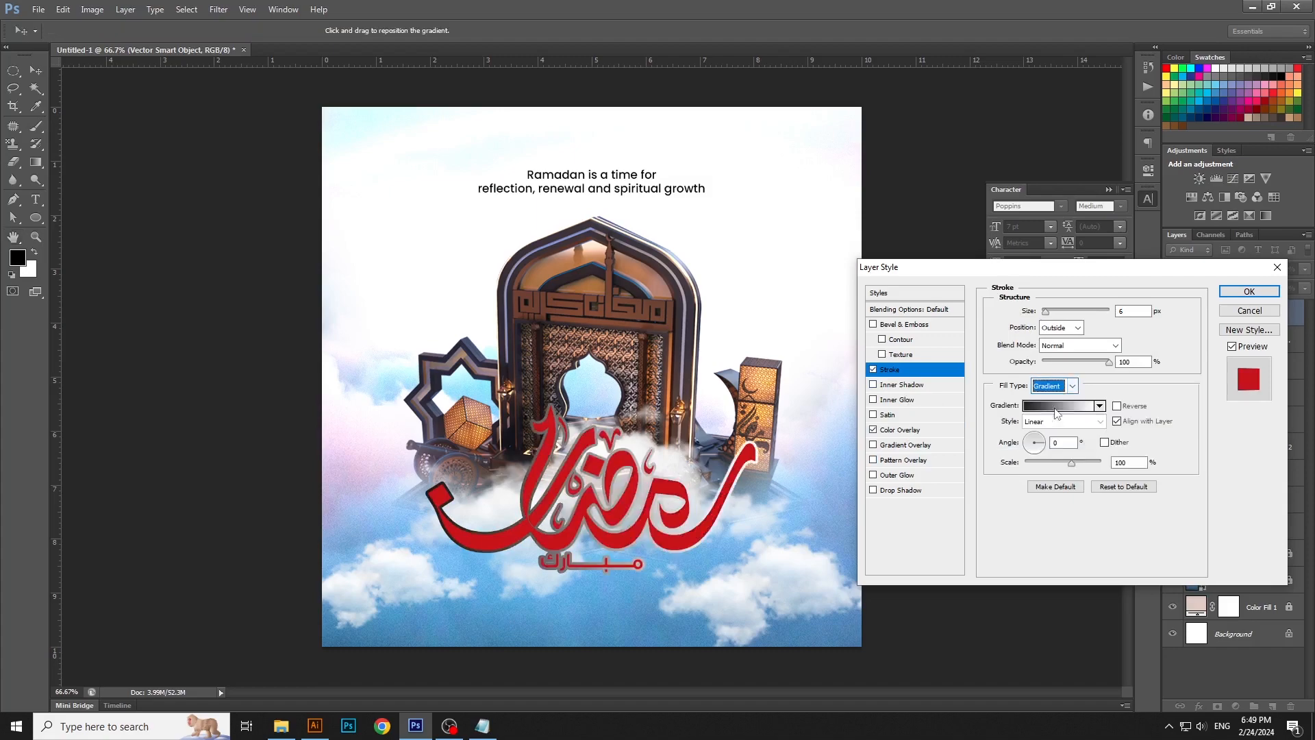
{"action": "double_click", "coordinate": [1132, 311]}
{"action": "type", "text": "2"}
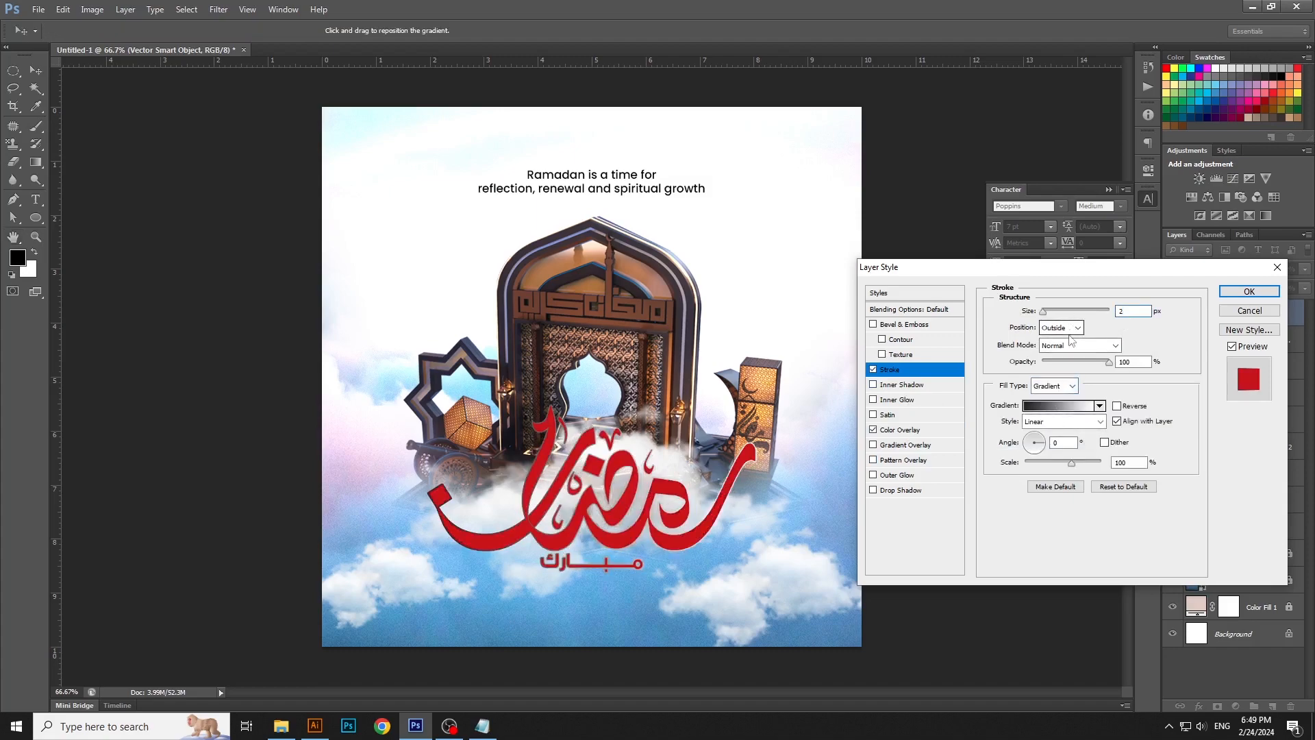
- Apply a gold gradient preset to the calligraphy's stroke and set the stroke size to 3 px
{"action": "left_click", "coordinate": [1055, 405]}
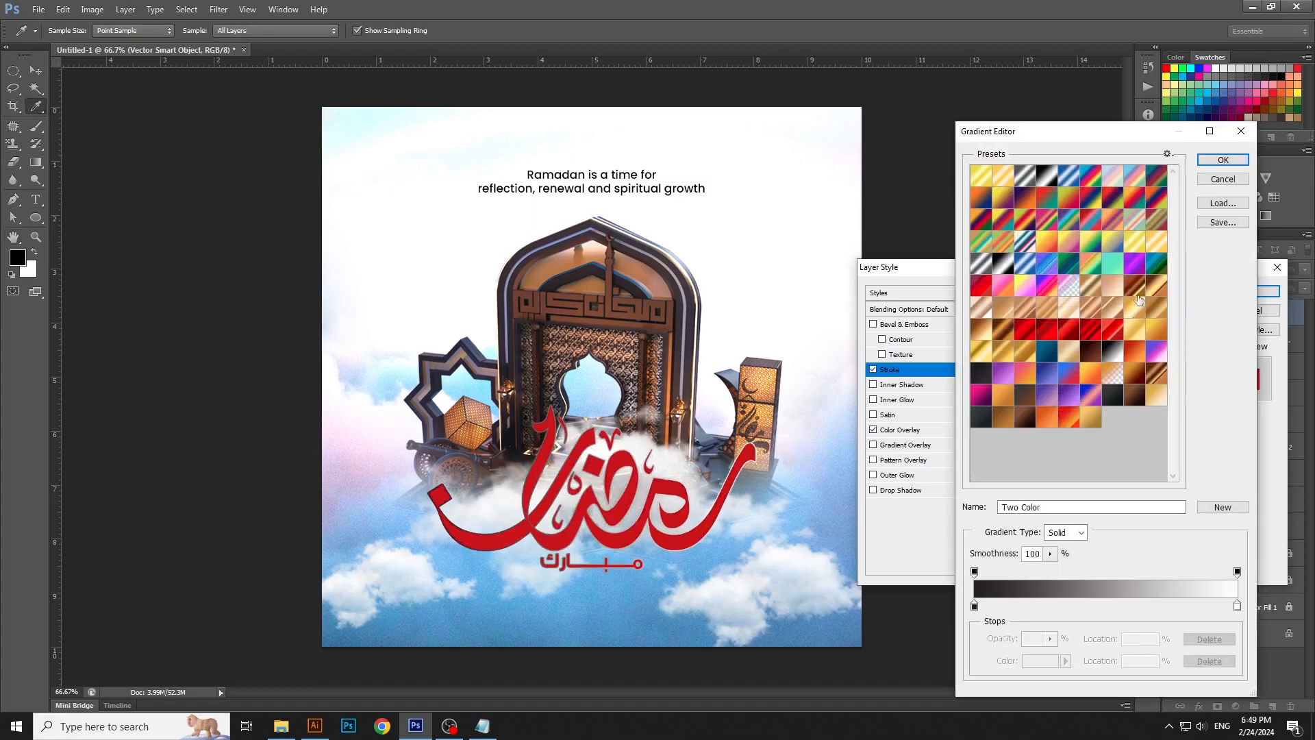
{"action": "left_click", "coordinate": [1141, 309]}
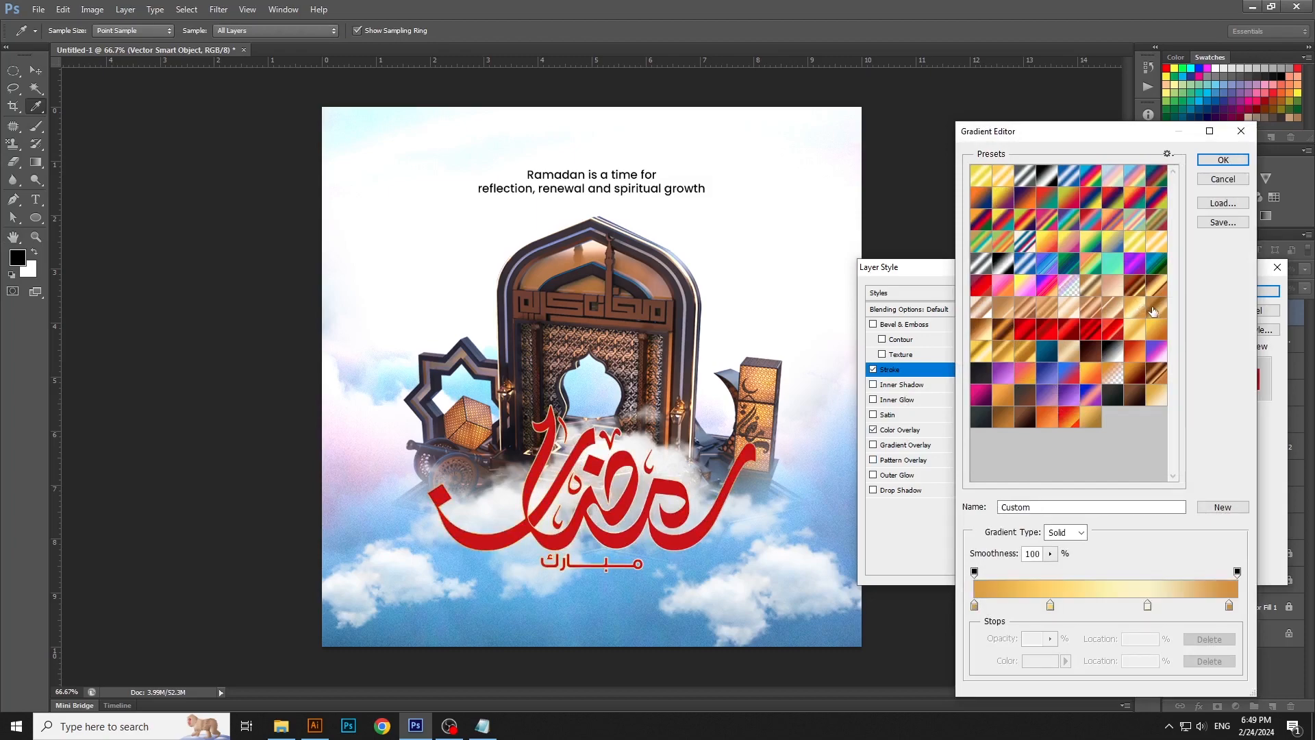
{"action": "left_click", "coordinate": [1152, 310]}
{"action": "left_click", "coordinate": [1130, 308]}
{"action": "left_click", "coordinate": [1223, 160]}
{"action": "type", "text": "3"}
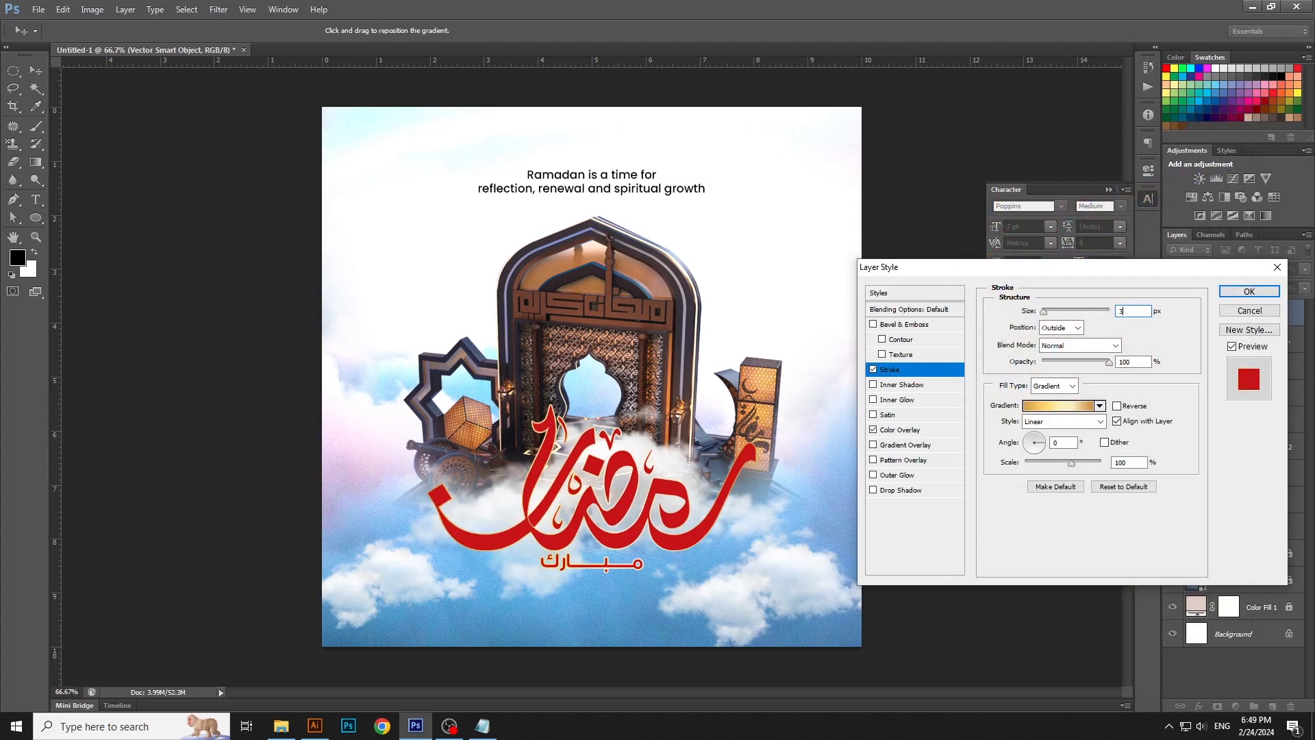
- Add a smooth Inner Bevel to the calligraphy with 1000% depth, 46 px size and 2 px soften
{"action": "left_click", "coordinate": [930, 326]}
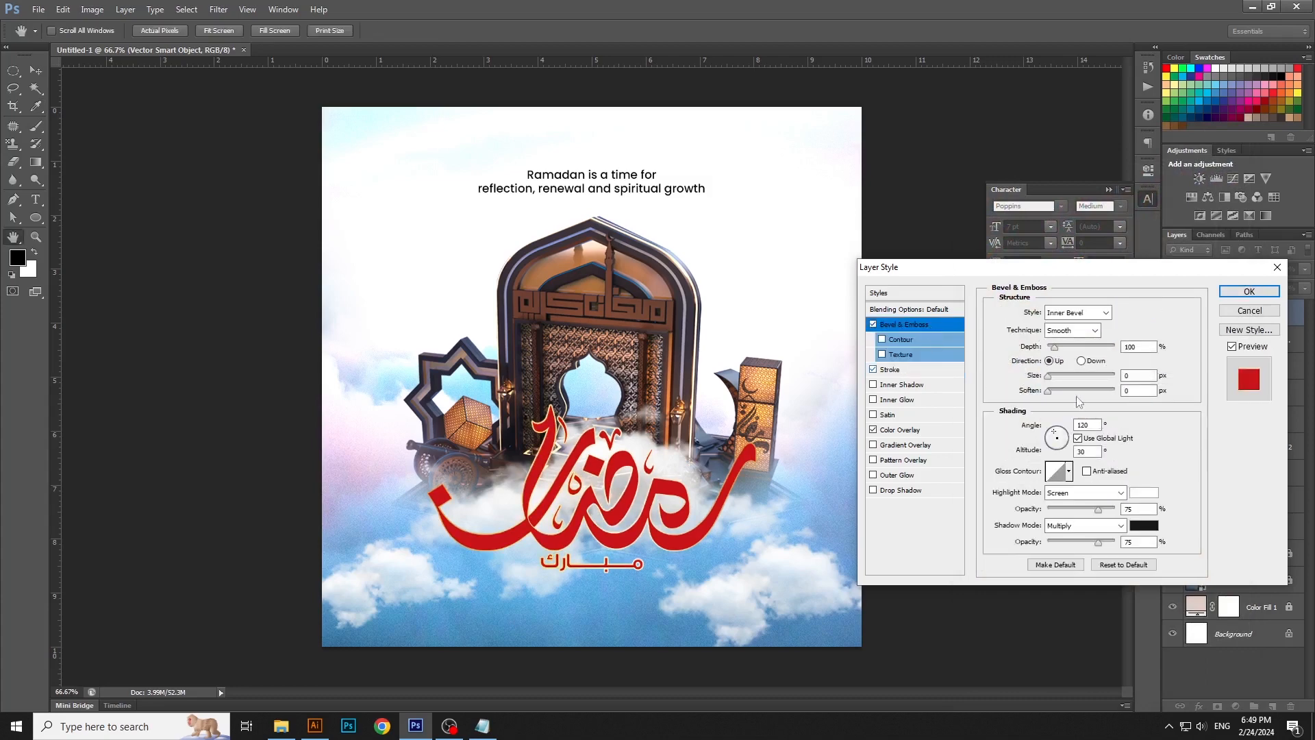
{"action": "left_click_drag", "start_coordinate": [1050, 391], "coordinate": [1115, 348]}
{"action": "left_click_drag", "start_coordinate": [1052, 376], "coordinate": [1065, 380]}
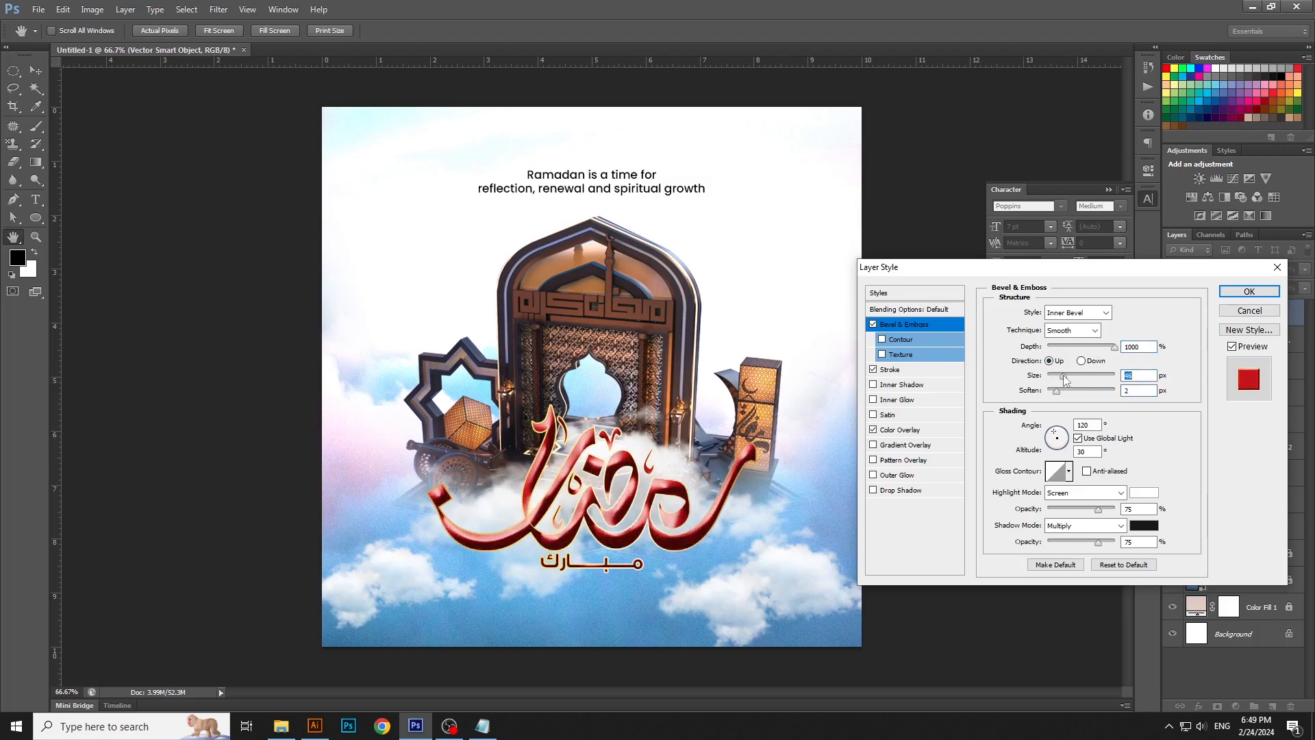
- Set the bevel's shadow colour to dark red 871010 and its soften value to 1 px
{"action": "left_click", "coordinate": [1142, 526]}
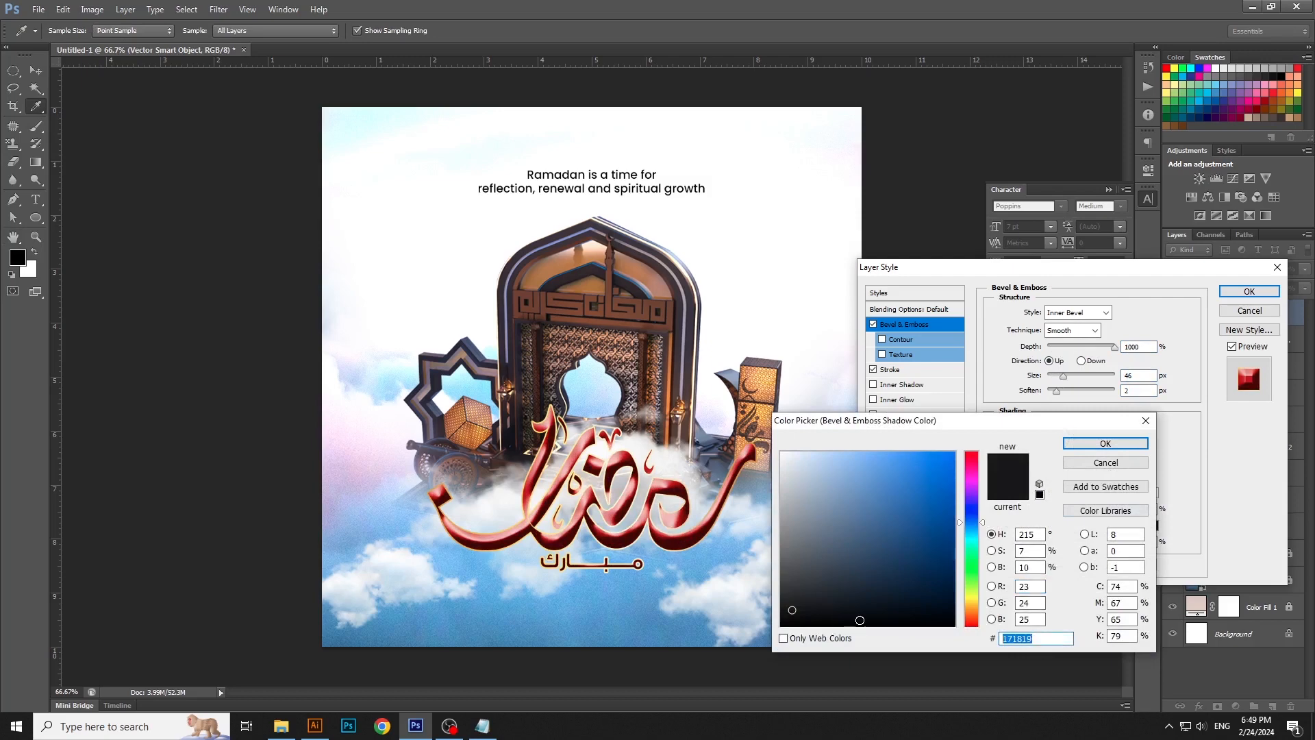
{"action": "type", "text": "c51616"}
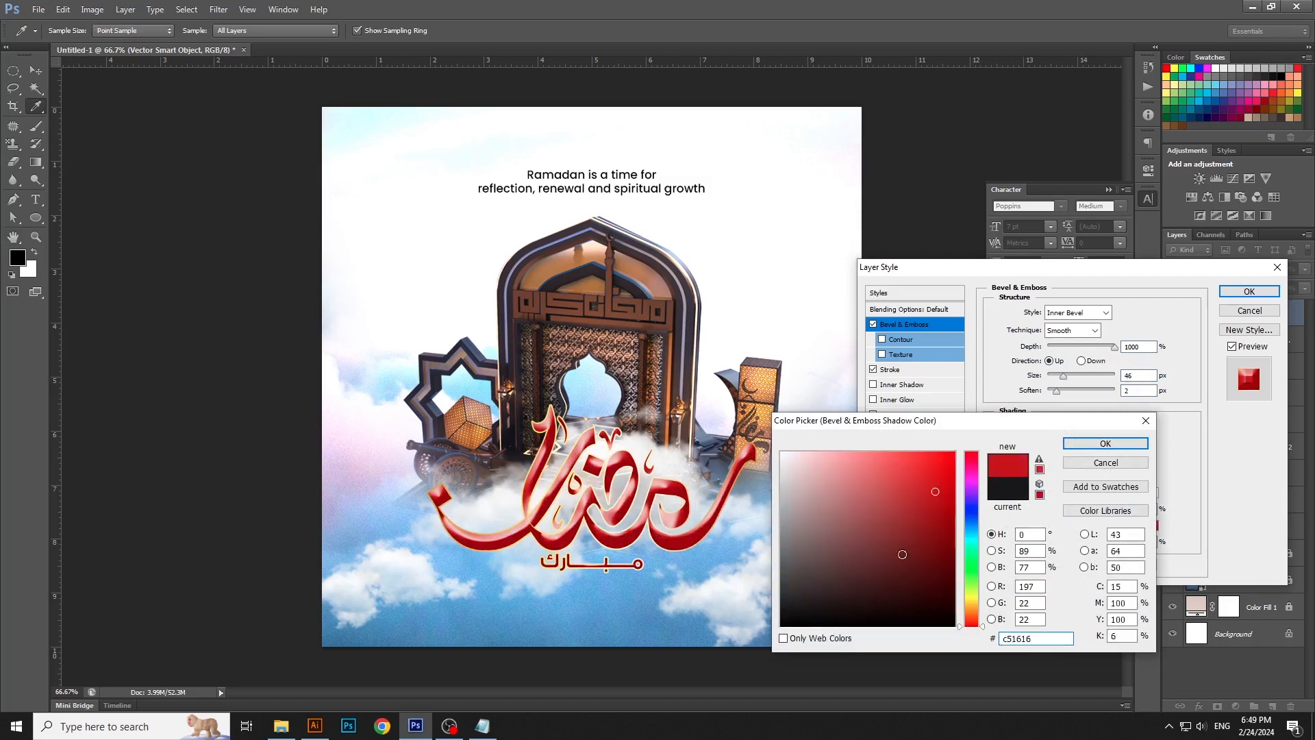
{"action": "left_click_drag", "start_coordinate": [906, 482], "coordinate": [934, 533]}
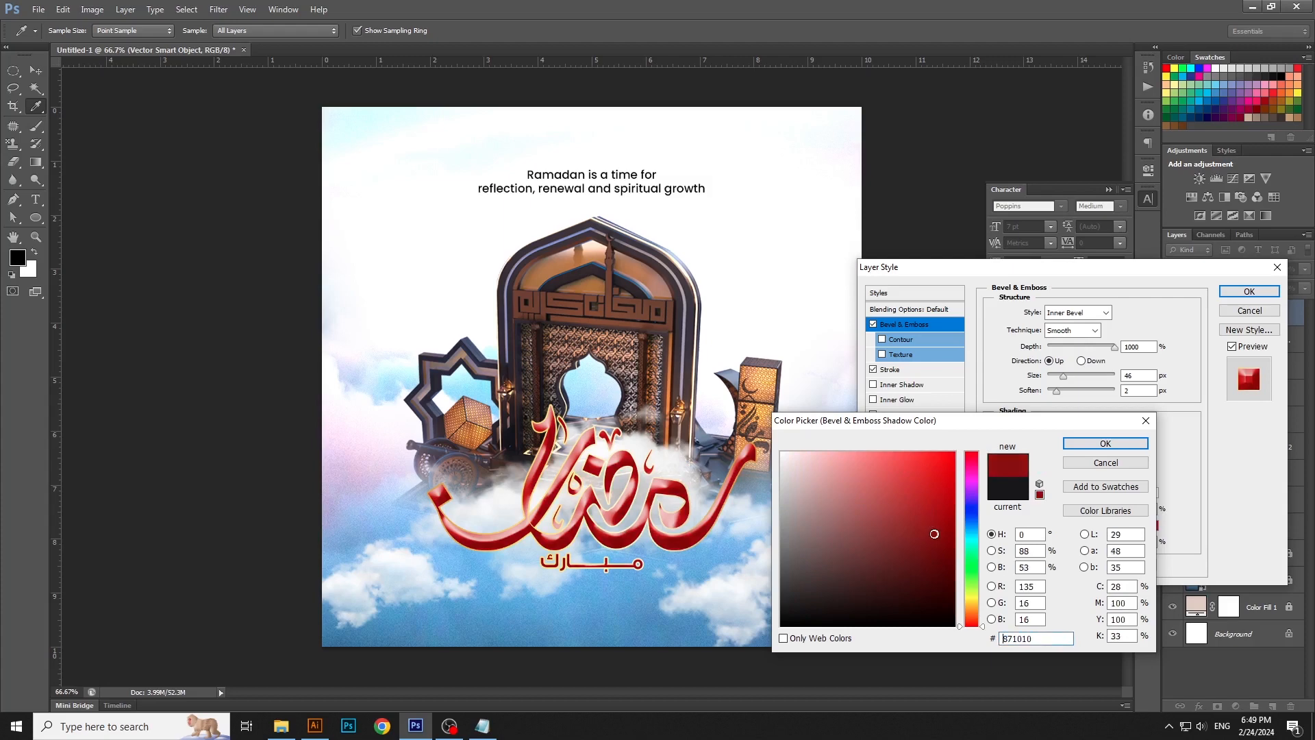
{"action": "left_click", "coordinate": [1105, 443]}
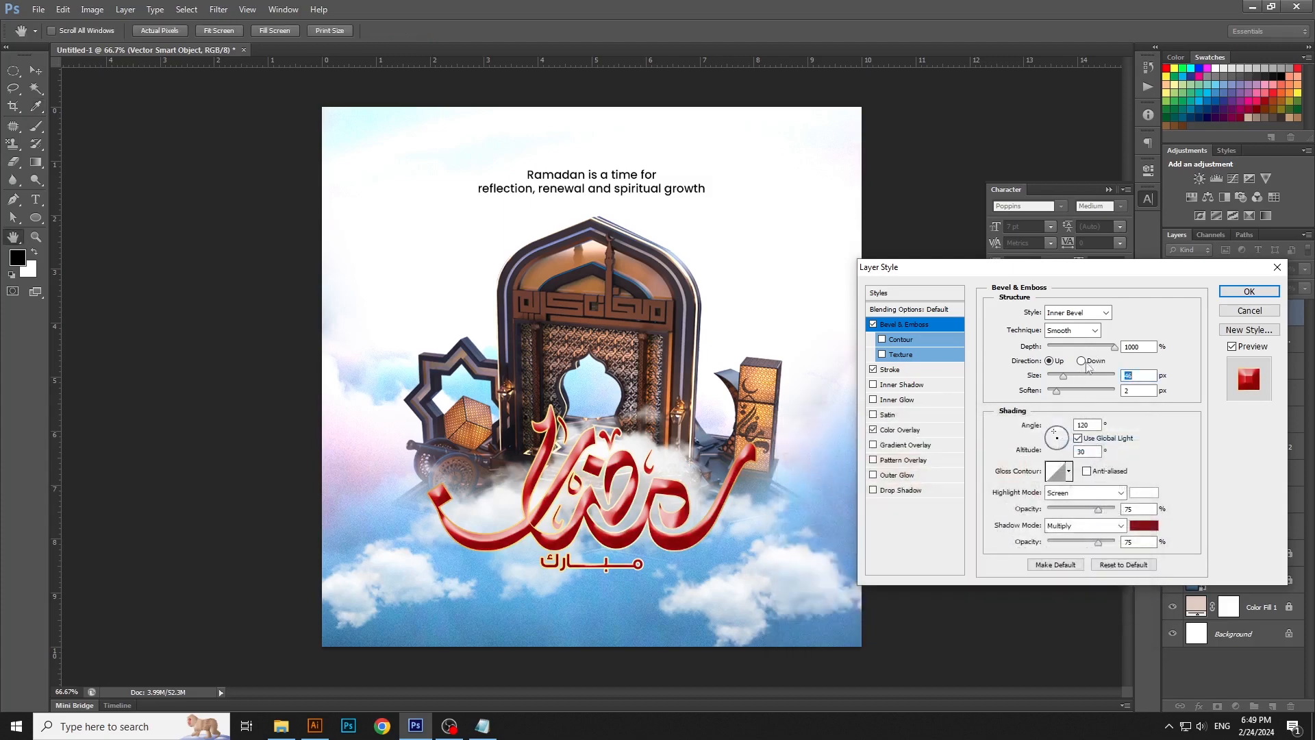
{"action": "left_click_drag", "start_coordinate": [1057, 390], "coordinate": [1054, 394]}
- Add an Outer Glow to the calligraphy with 100% opacity, 12% spread and about 27 px size
{"action": "left_click", "coordinate": [898, 475]}
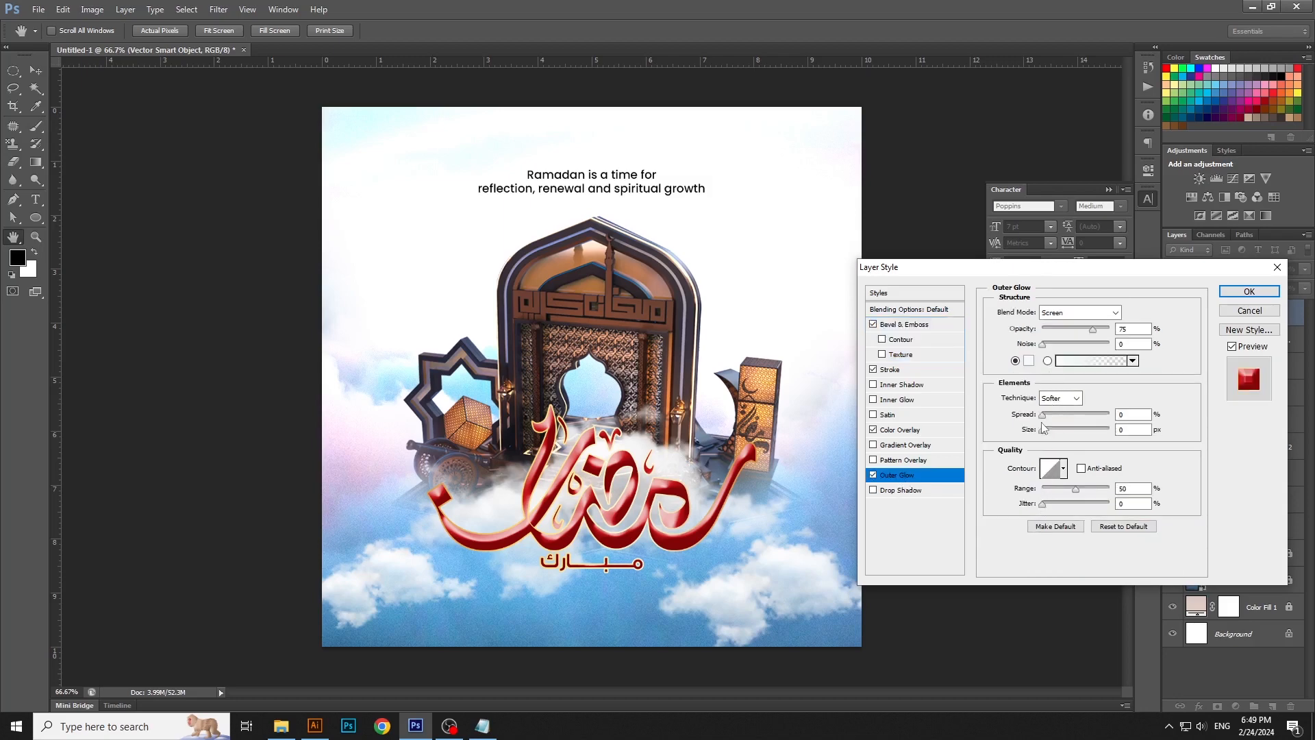
{"action": "left_click_drag", "start_coordinate": [1043, 428], "coordinate": [1051, 430]}
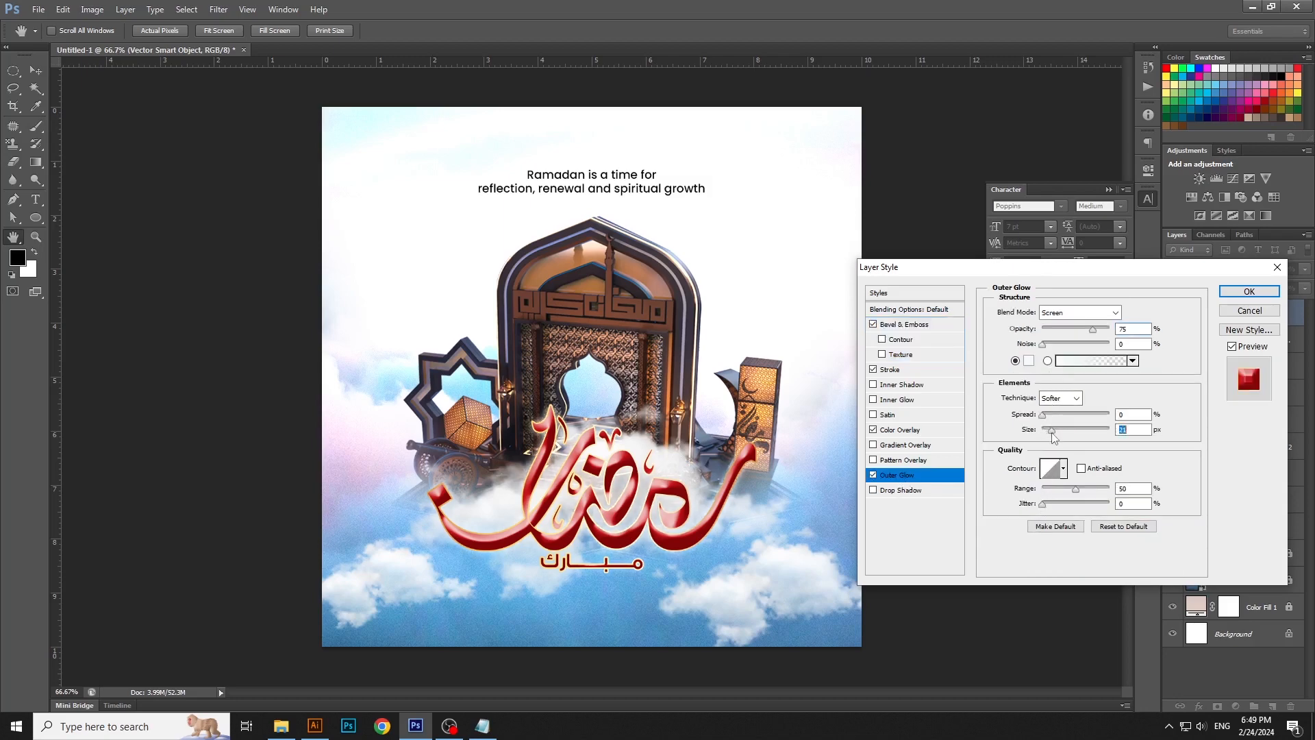
{"action": "left_click", "coordinate": [1031, 362]}
{"action": "left_click", "coordinate": [1143, 405]}
{"action": "left_click_drag", "start_coordinate": [1094, 329], "coordinate": [1127, 330]}
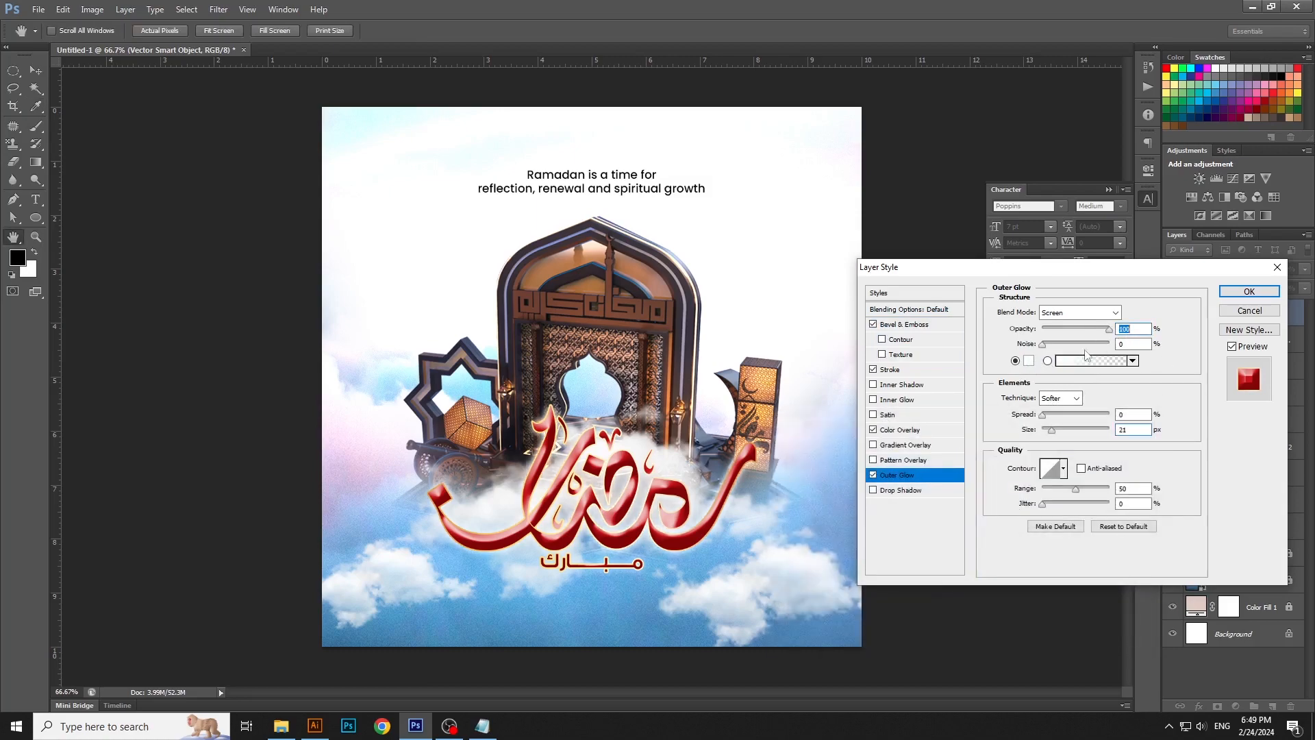
{"action": "left_click", "coordinate": [1043, 345]}
{"action": "left_click", "coordinate": [1049, 414]}
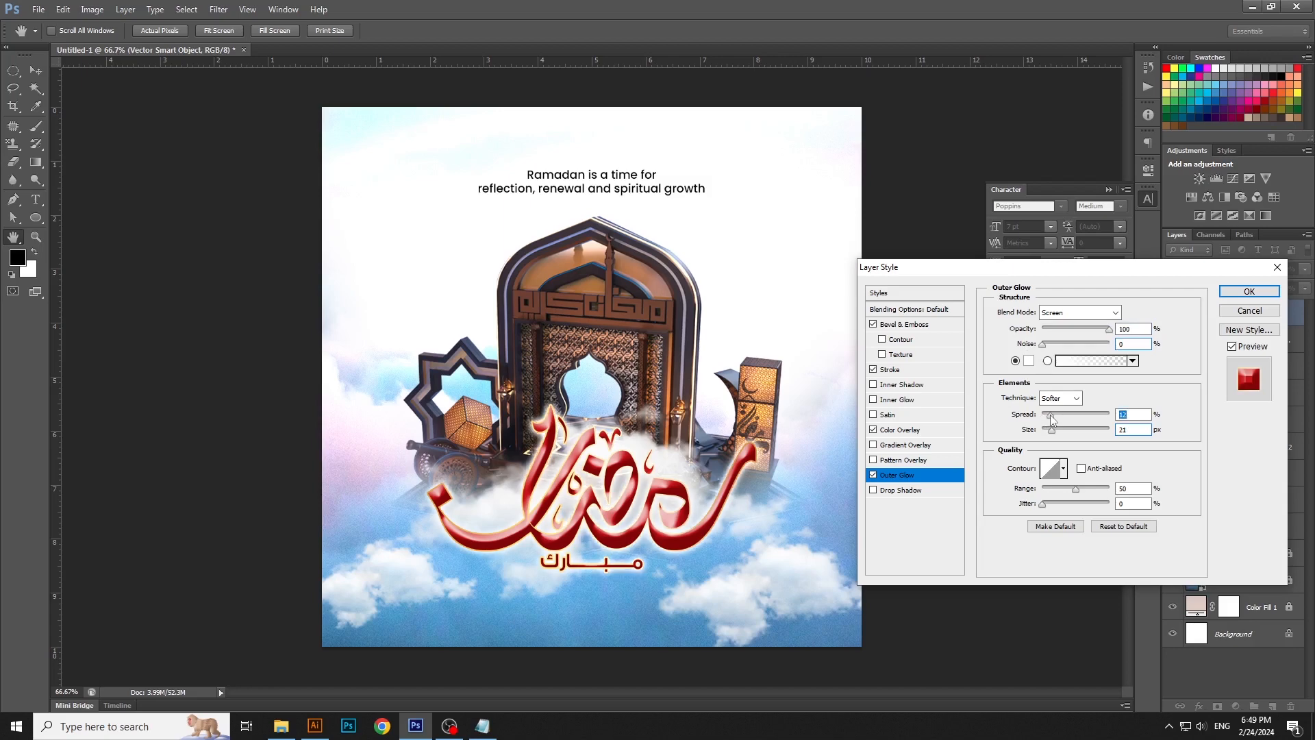
{"action": "left_click", "coordinate": [1055, 431]}
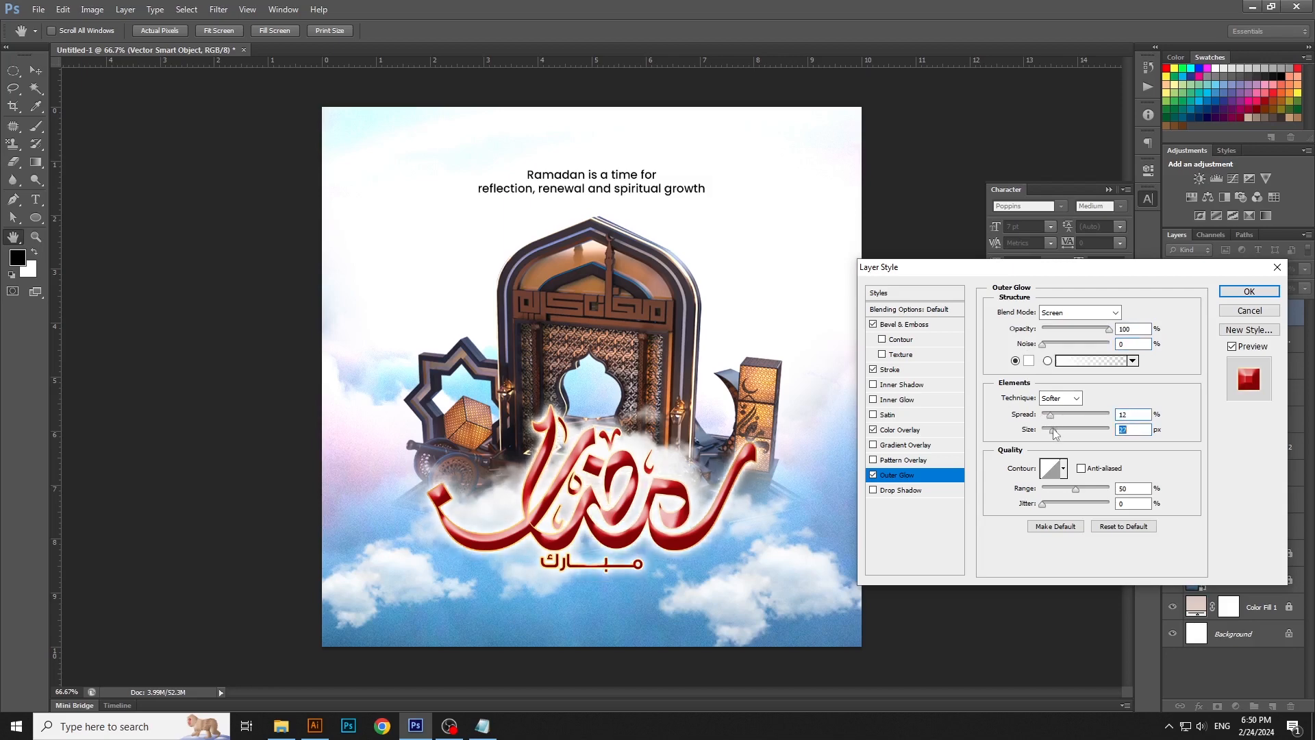
- Lower the calligraphy's bevel depth to about 215% and apply the layer style
{"action": "left_click", "coordinate": [912, 325]}
{"action": "left_click_drag", "start_coordinate": [1113, 348], "coordinate": [1065, 354]}
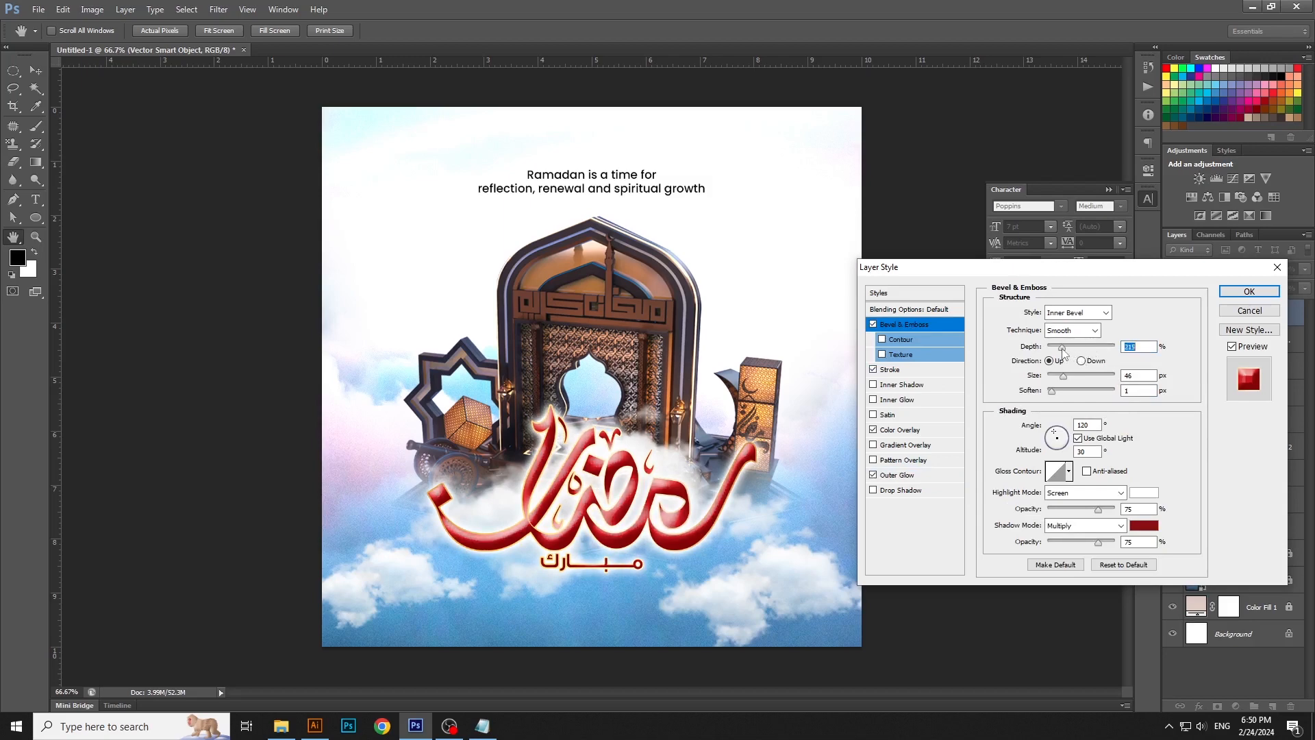
{"action": "left_click", "coordinate": [1249, 291]}
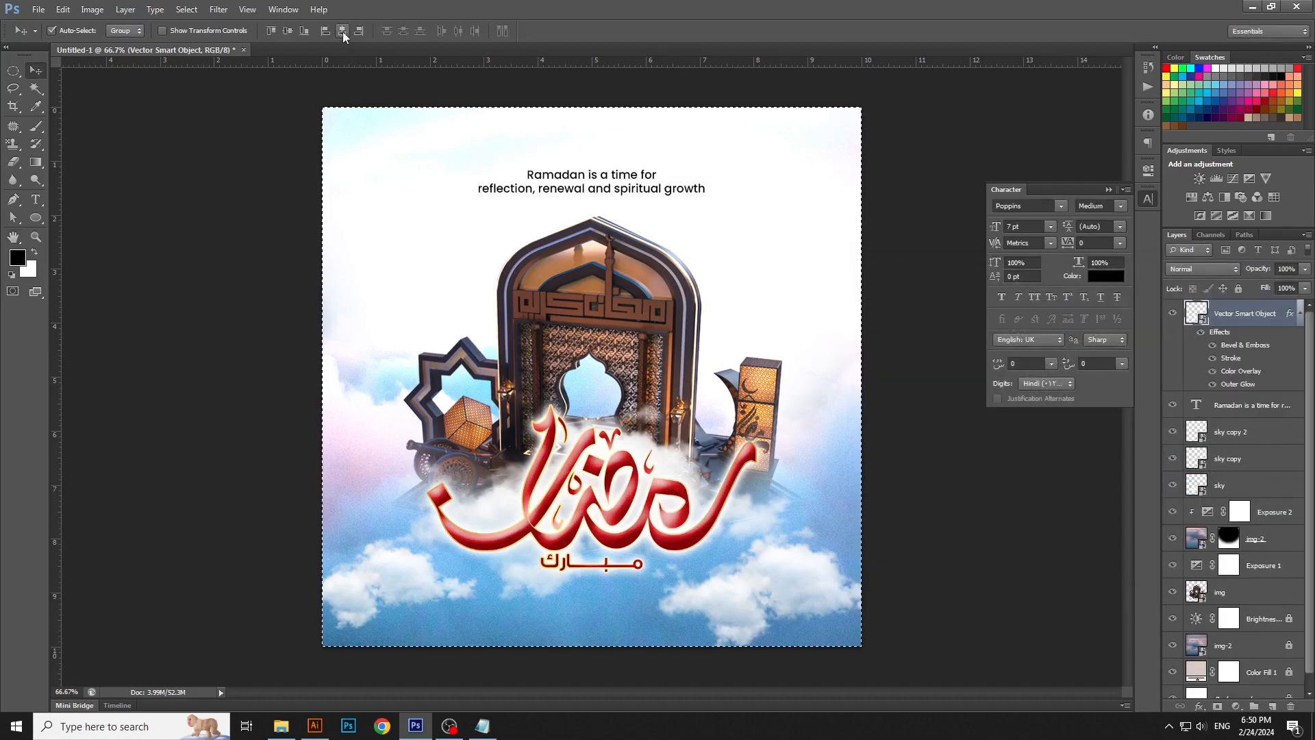
- Add the text RAMADAN MUBARAK in Poppins Medium 7 pt on the clouds below the calligraphy's left end
{"action": "left_click", "coordinate": [39, 200]}
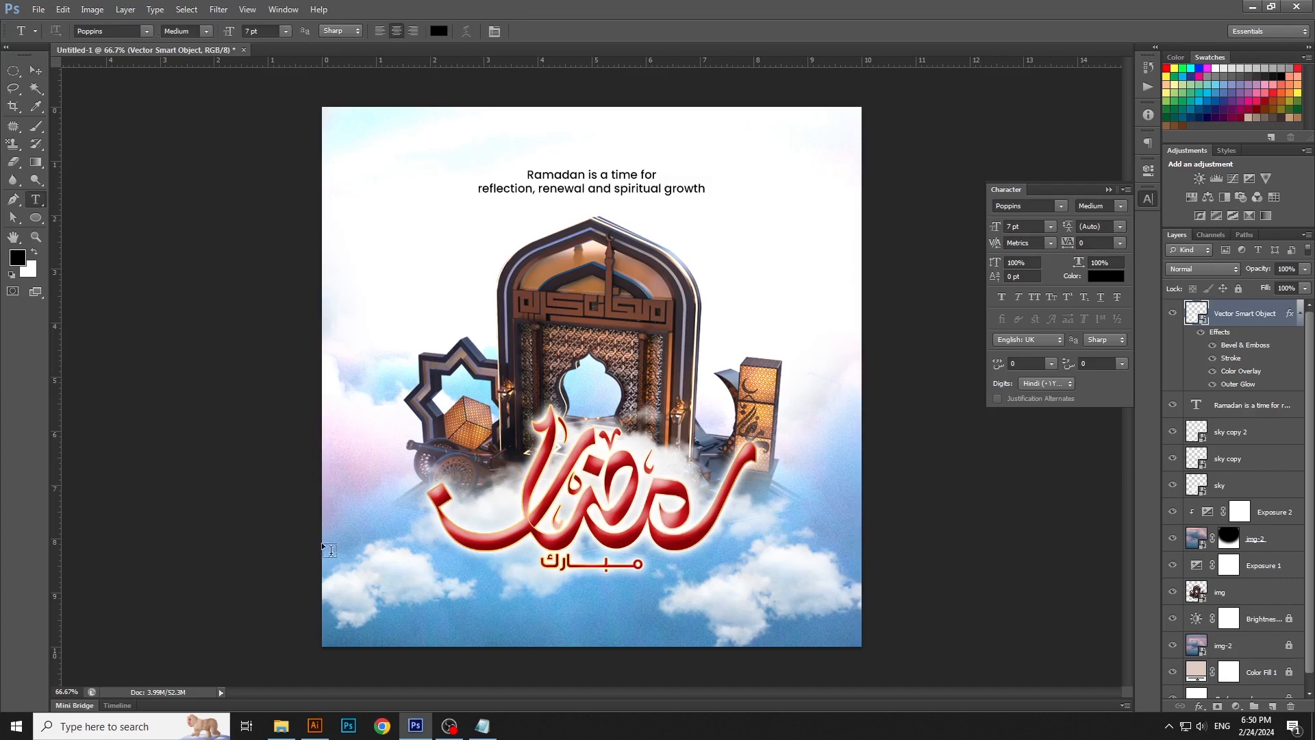
{"action": "left_click", "coordinate": [428, 604]}
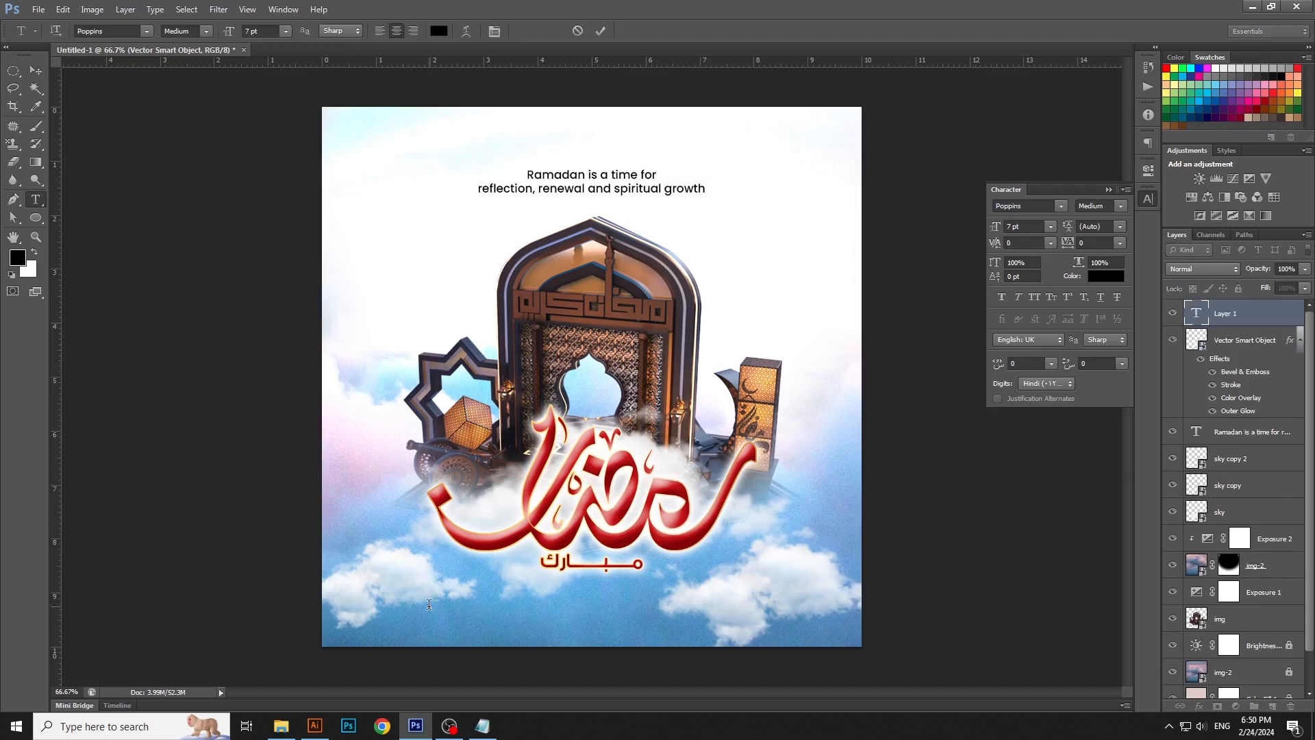
{"action": "type", "text": "RAMADAN MUBARAK"}
{"action": "key", "text": "ctrl+Return"}
{"action": "key", "text": "v"}
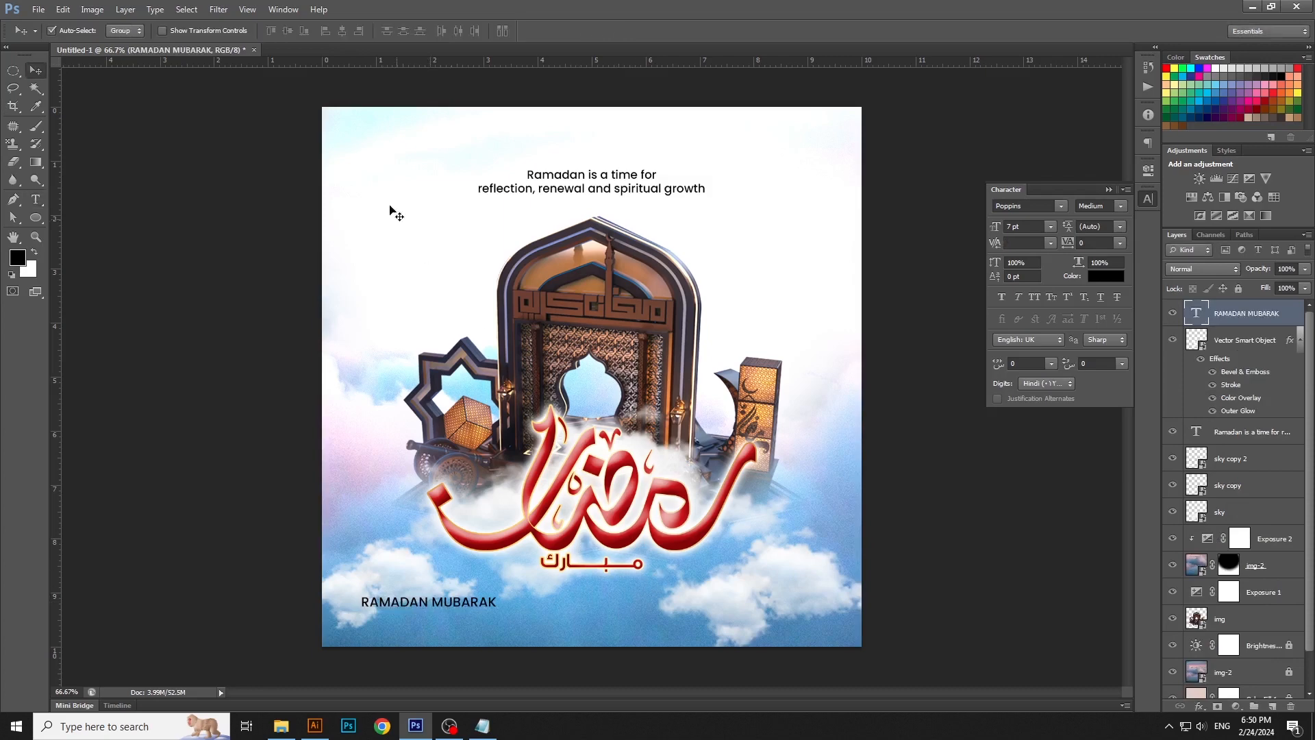
- Centre the RAMADAN MUBARAK caption horizontally on the canvas and enlarge it to about 137%
{"action": "key", "text": "ctrl+a"}
{"action": "key", "text": "ctrl+d"}
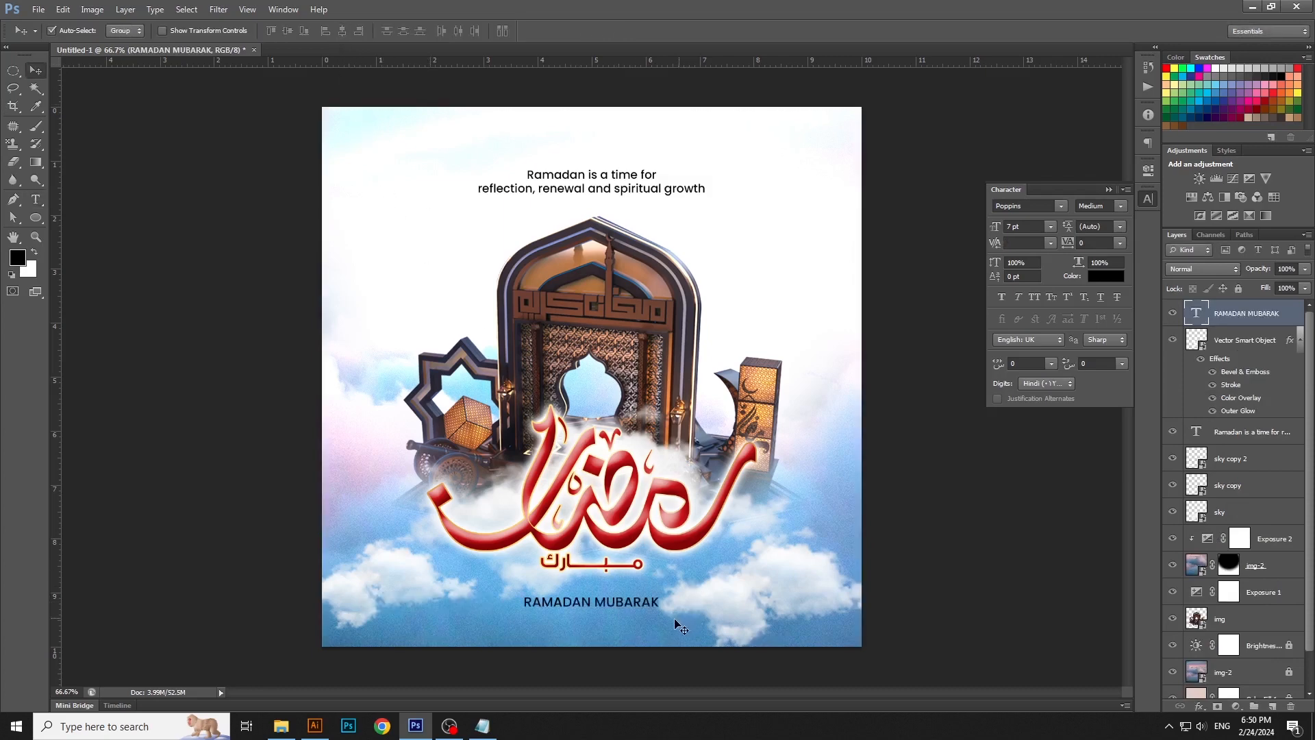
{"action": "key", "text": "ctrl+t"}
{"action": "left_click_drag", "start_coordinate": [665, 615], "coordinate": [687, 624]}
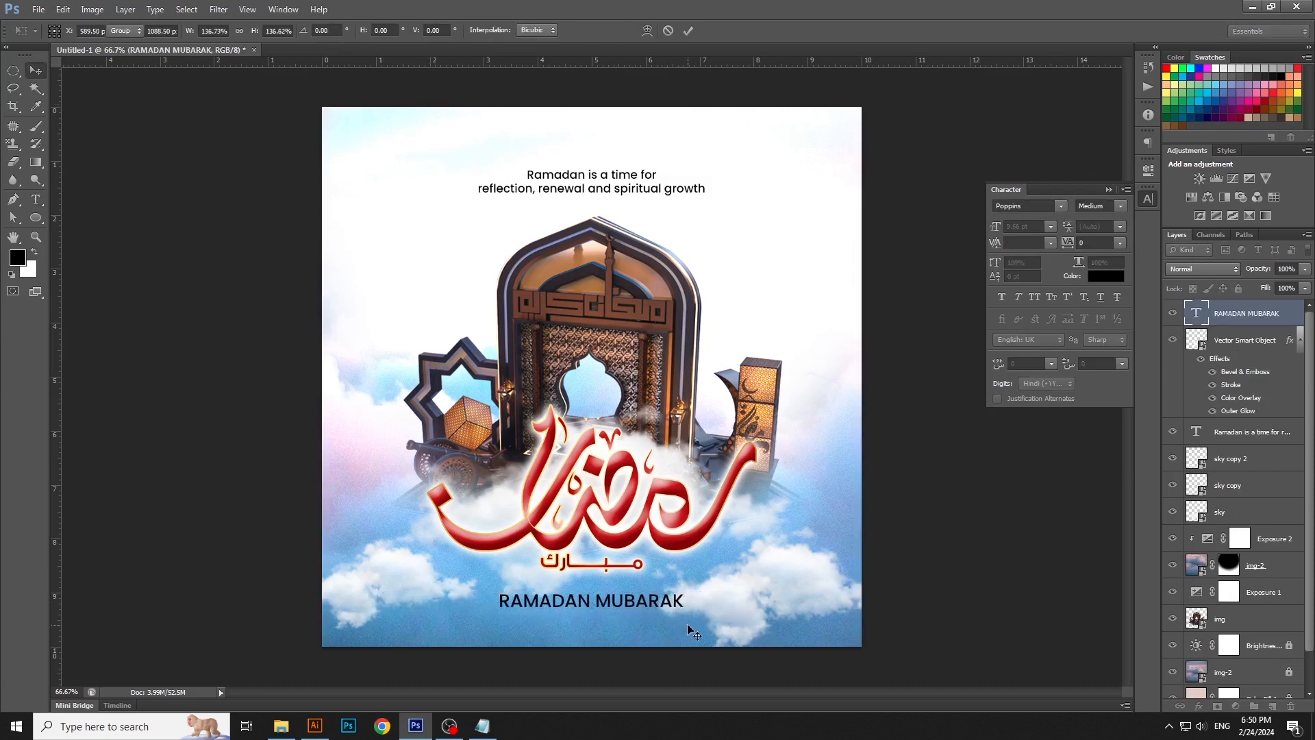
{"action": "key", "text": "Return"}
- Widen the letter spacing of the whole RAMADAN MUBARAK caption to a tracking of 560
{"action": "left_click", "coordinate": [39, 201]}
{"action": "left_click", "coordinate": [620, 606]}
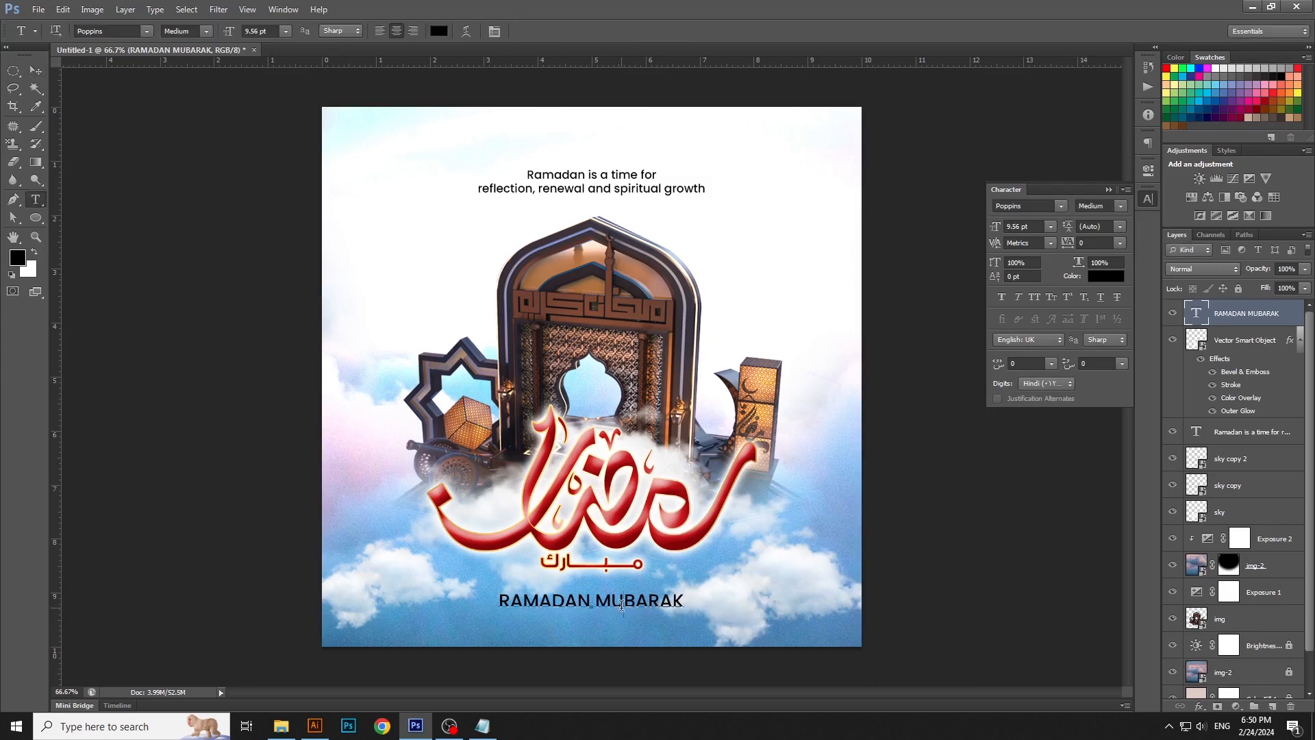
{"action": "key", "text": "ctrl+a"}
{"action": "left_click_drag", "start_coordinate": [1070, 252], "coordinate": [1082, 244]}
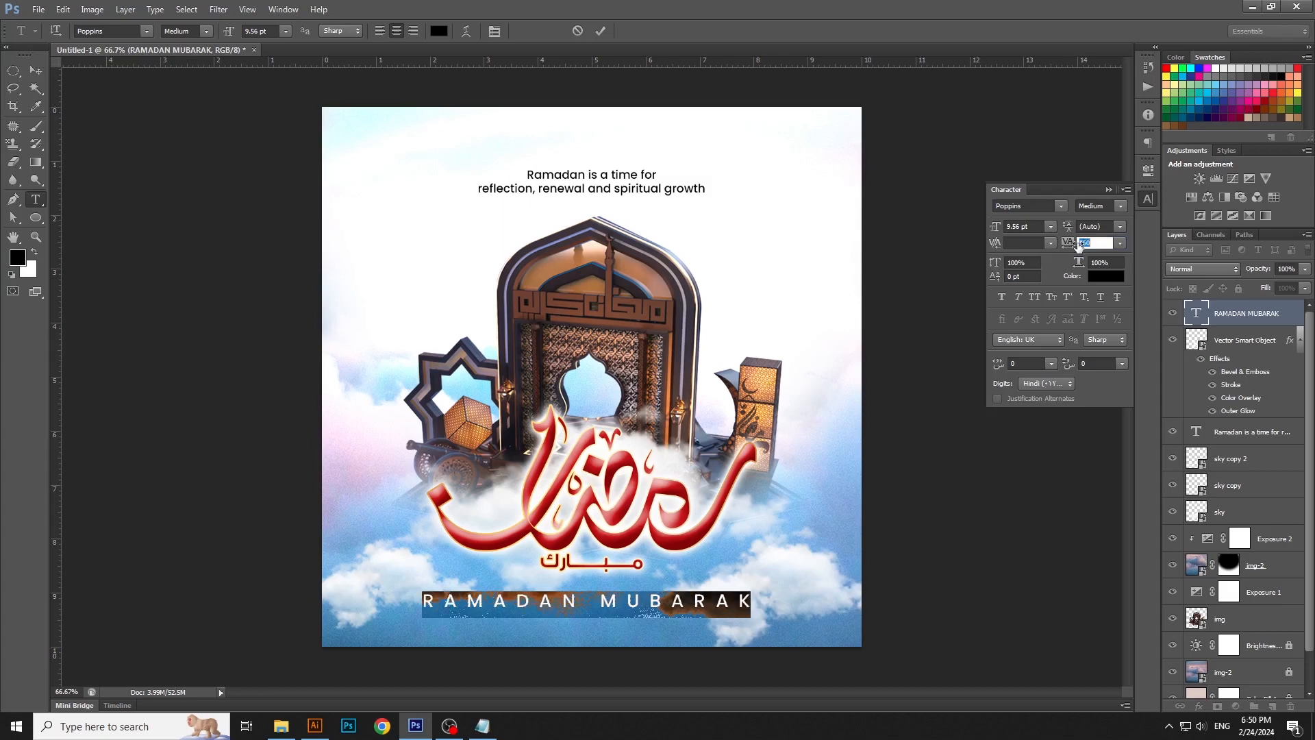
{"action": "left_click", "coordinate": [35, 70]}
- Scale the caption down to about 86% and move it slightly up, closer to the calligraphy
{"action": "key", "text": "ctrl+t"}
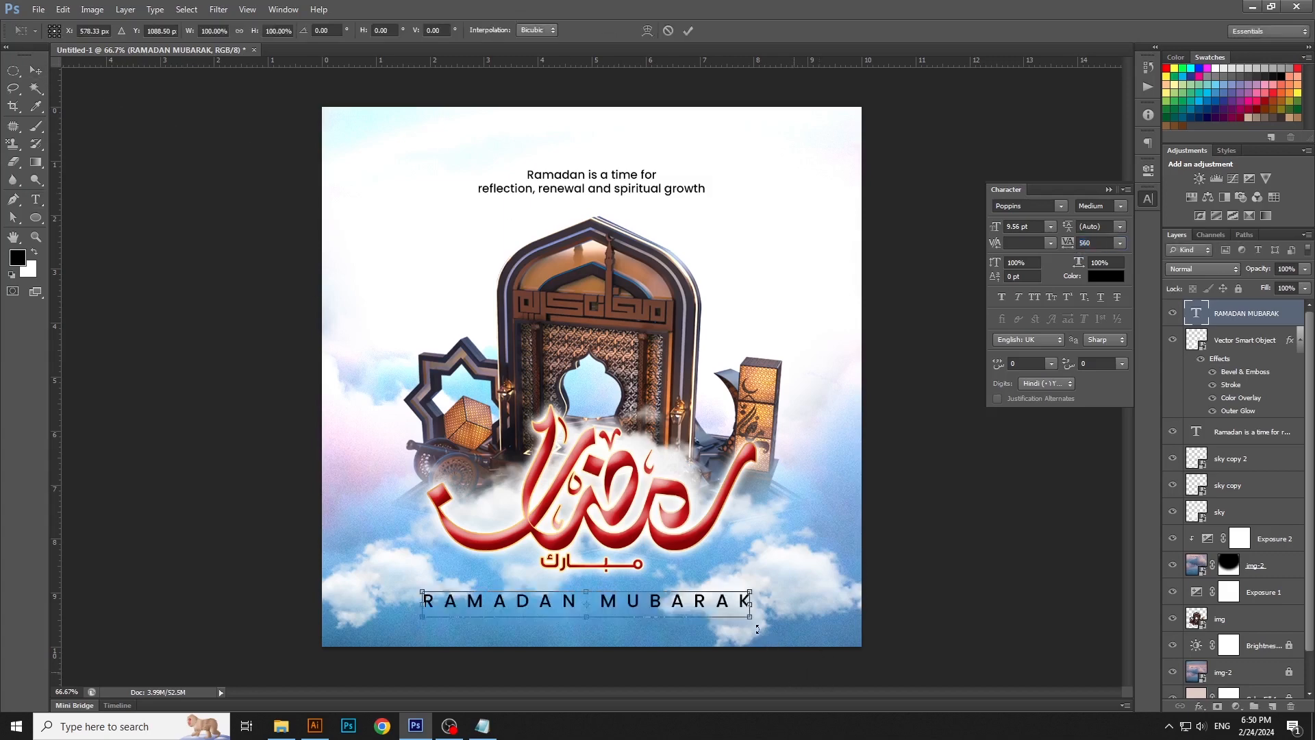
{"action": "left_click_drag", "start_coordinate": [751, 616], "coordinate": [689, 593]}
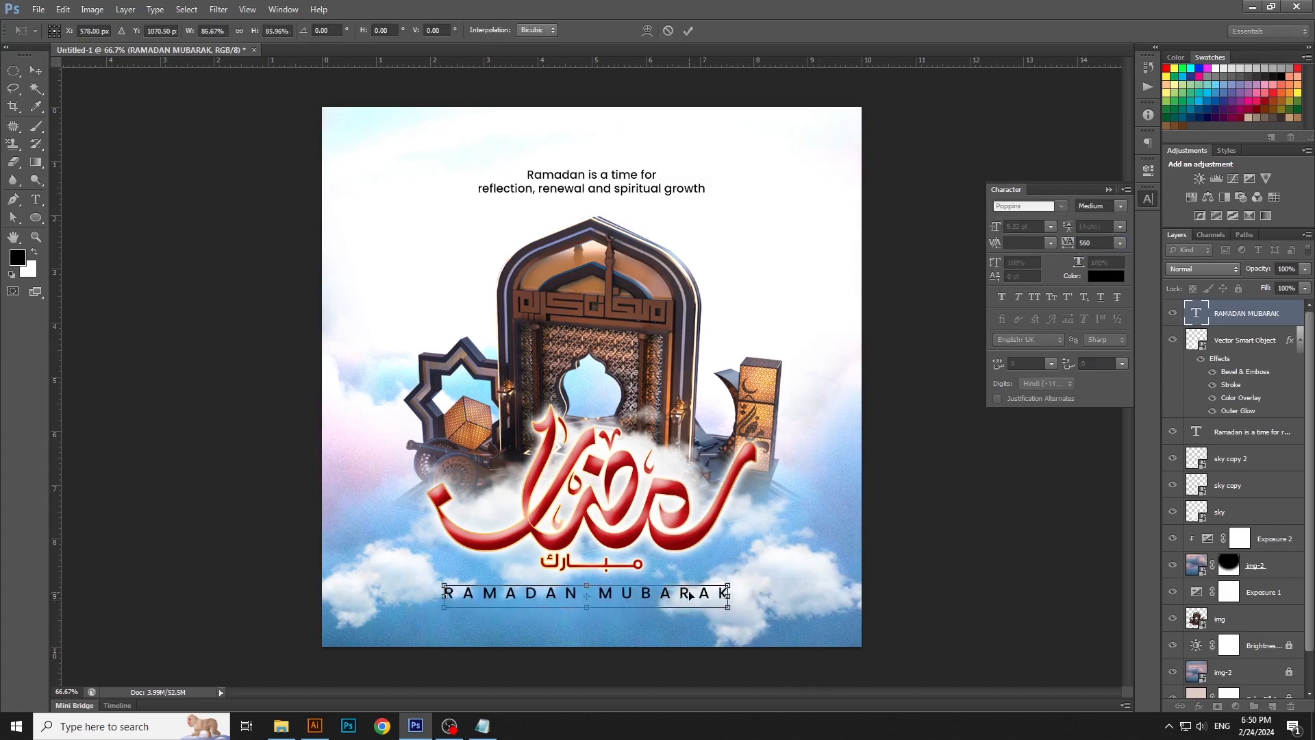
{"action": "key", "text": "Return"}
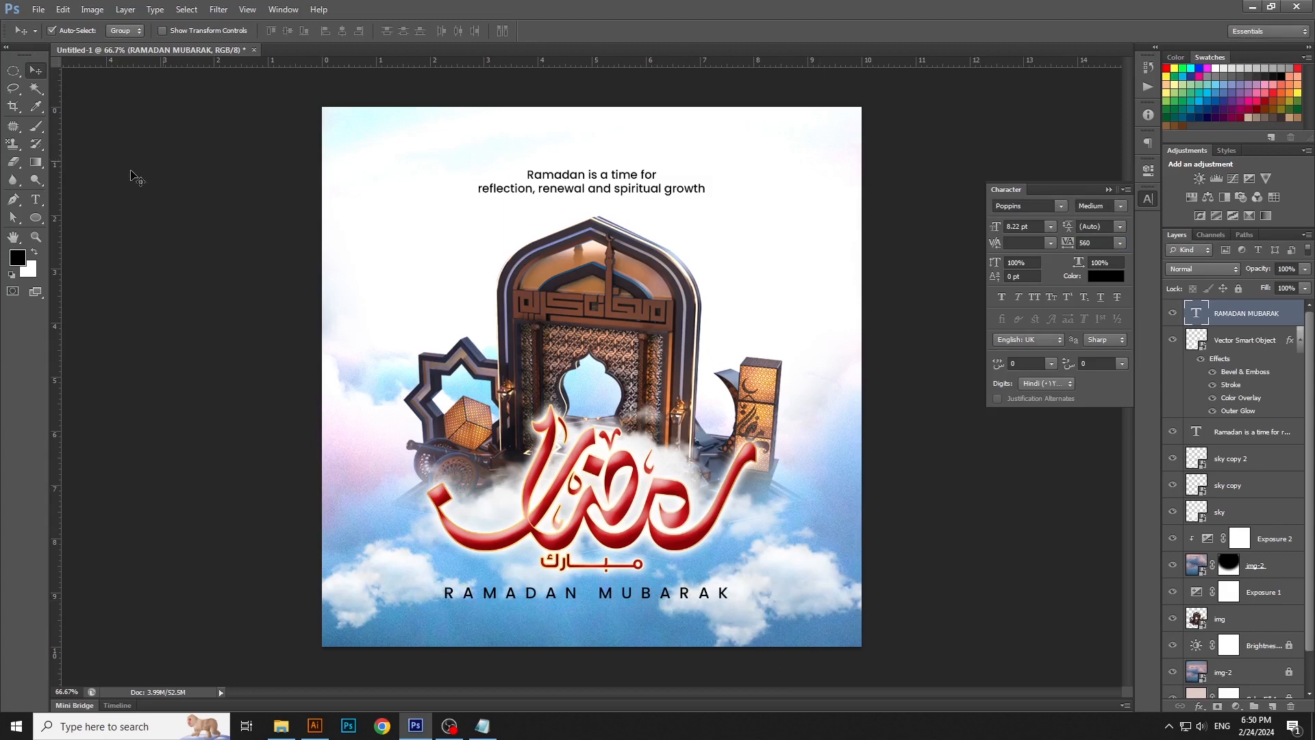
- Change the RAMADAN MUBARAK caption's text colour to white ffffff
{"action": "left_click", "coordinate": [36, 199]}
{"action": "left_click", "coordinate": [590, 591]}
{"action": "key", "text": "ctrl+a"}
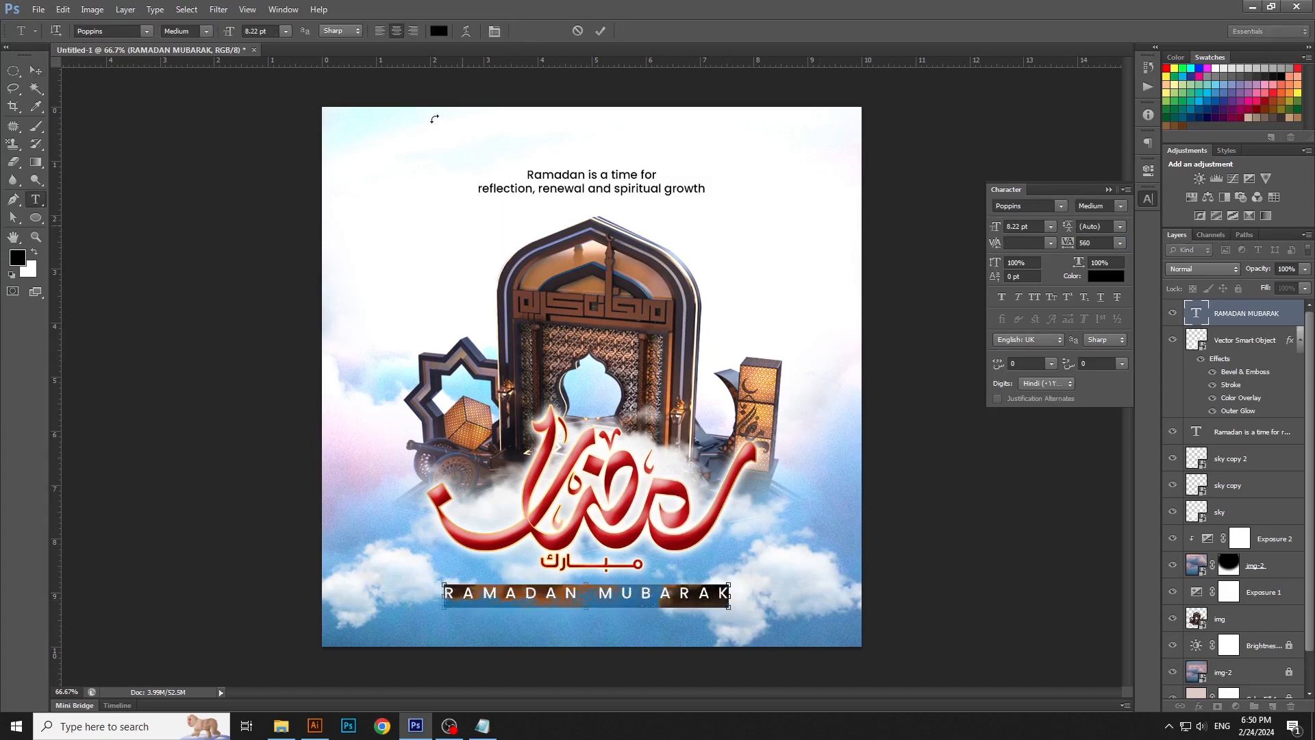
{"action": "left_click", "coordinate": [442, 36]}
{"action": "left_click_drag", "start_coordinate": [894, 470], "coordinate": [754, 433]}
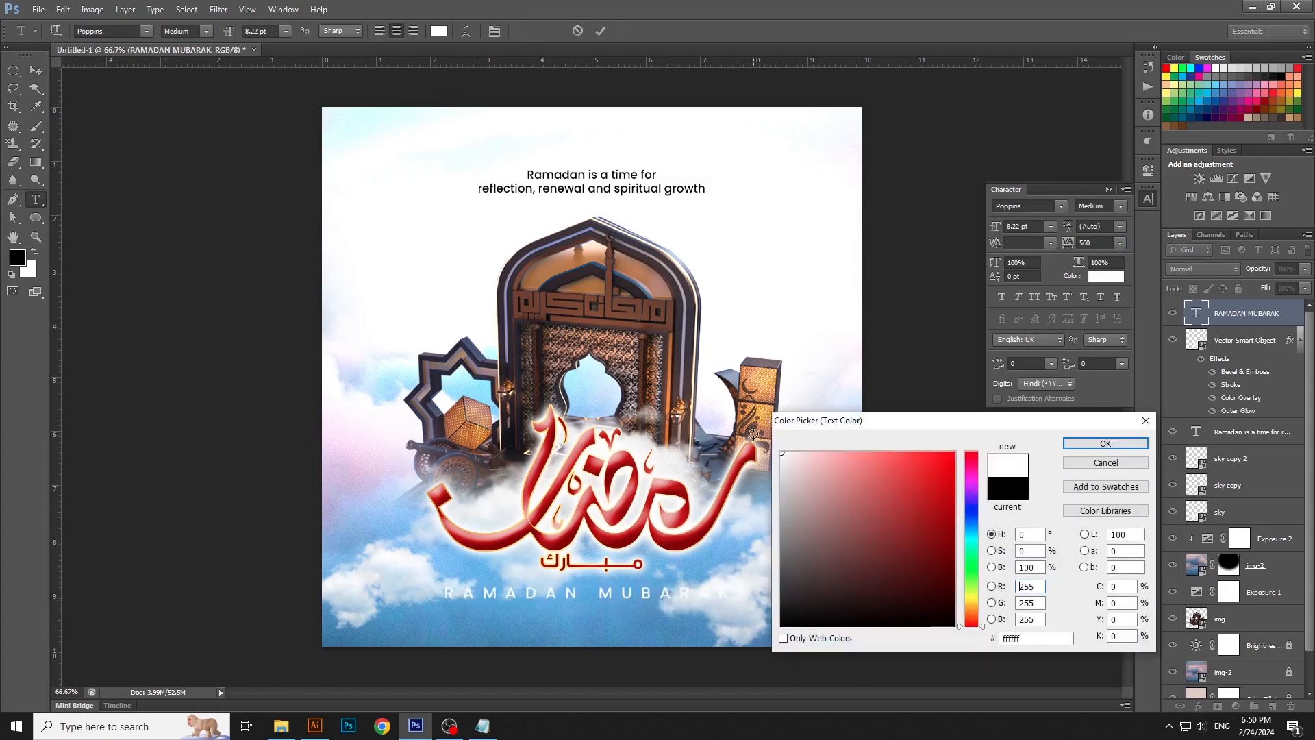
{"action": "key", "text": "Return"}
{"action": "key", "text": "ctrl+Return"}
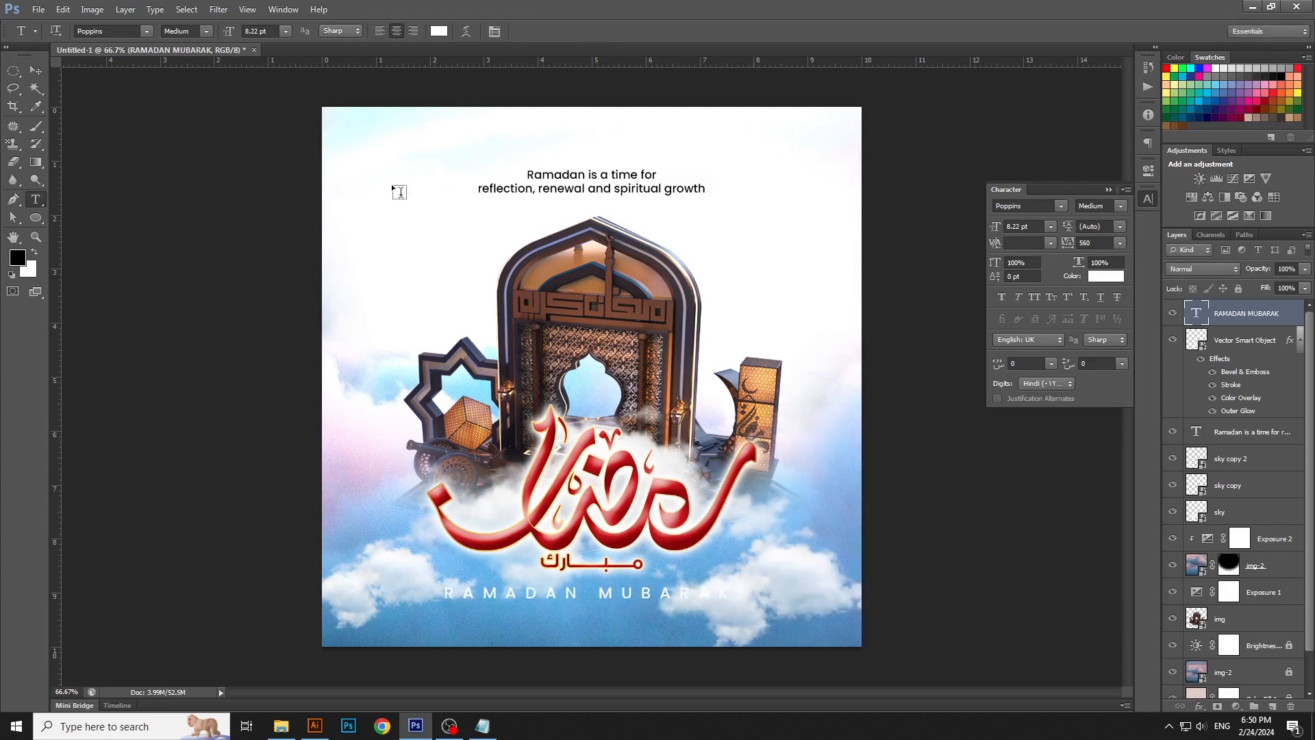
- Add a thin black outside Stroke with 100% opacity to the RAMADAN MUBARAK caption
{"action": "double_click", "coordinate": [1300, 314]}
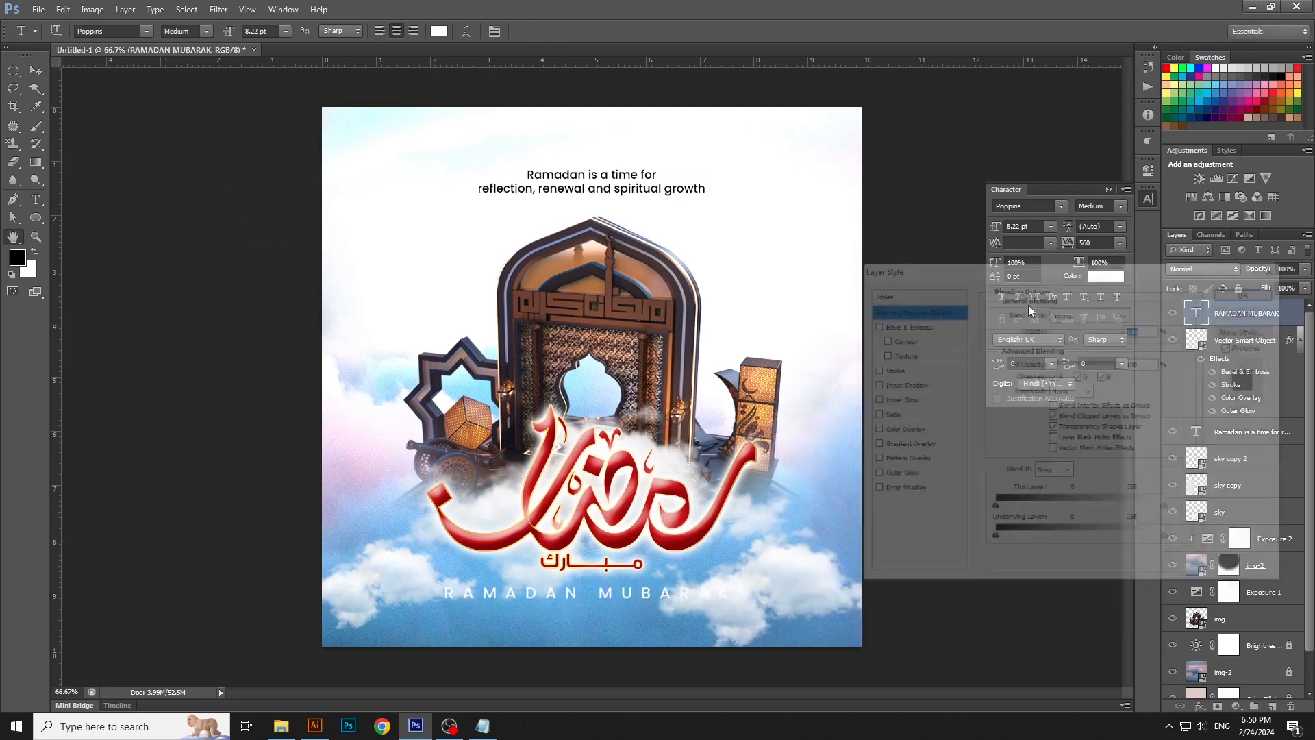
{"action": "left_click", "coordinate": [889, 369]}
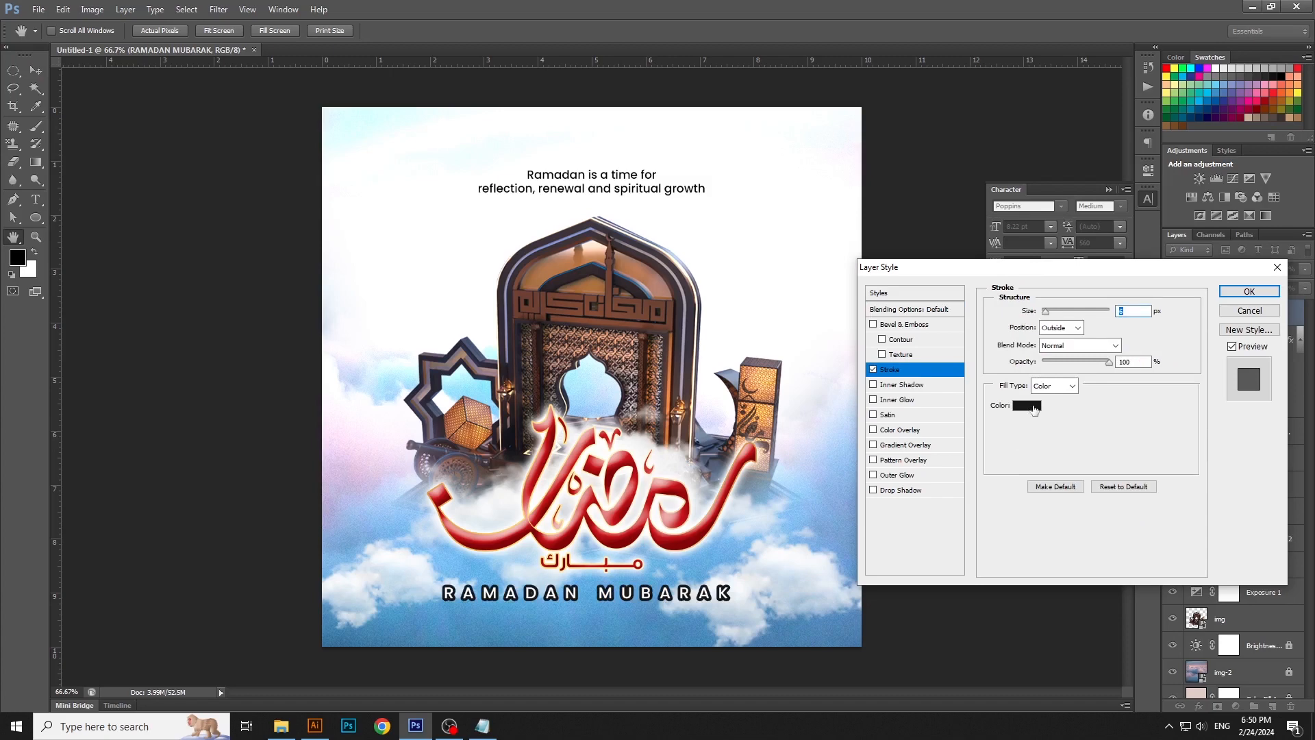
{"action": "left_click", "coordinate": [1033, 406]}
{"action": "left_click_drag", "start_coordinate": [832, 609], "coordinate": [819, 675]}
{"action": "left_click", "coordinate": [1101, 445]}
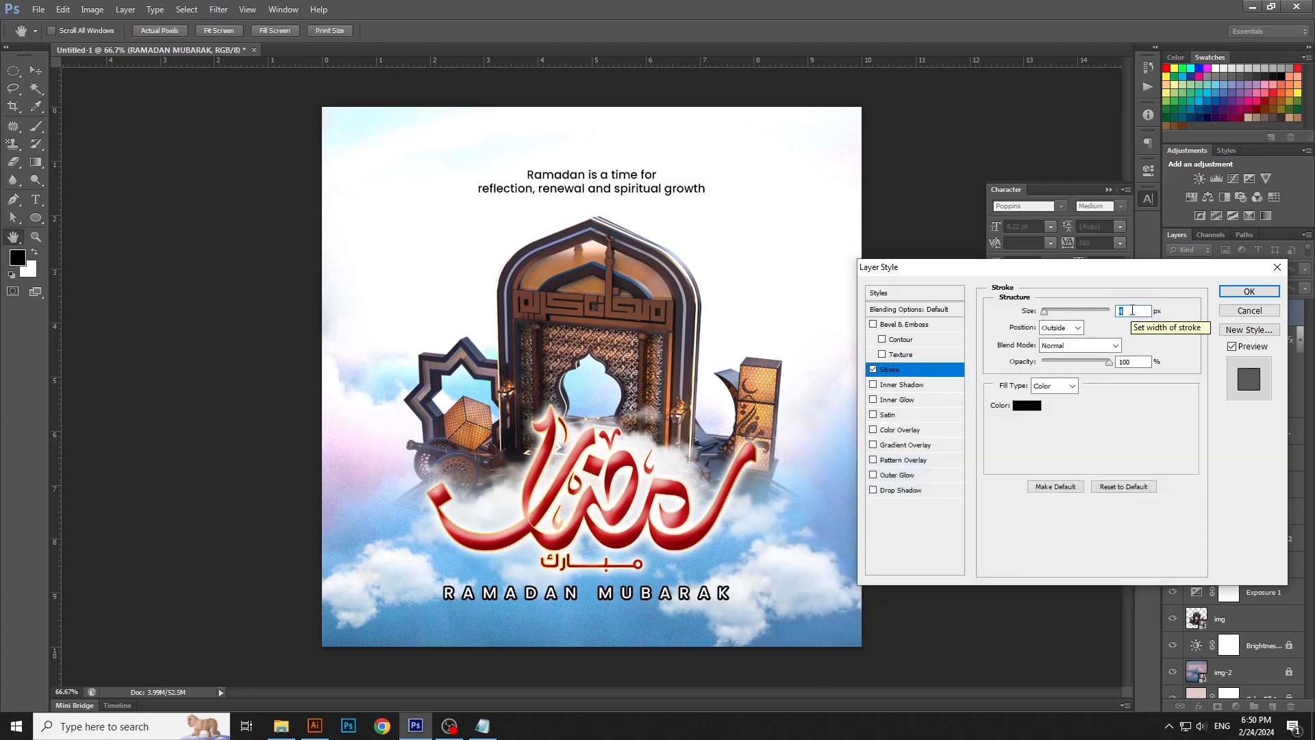
{"action": "key", "text": "Down"}
{"action": "left_click", "coordinate": [1249, 291]}
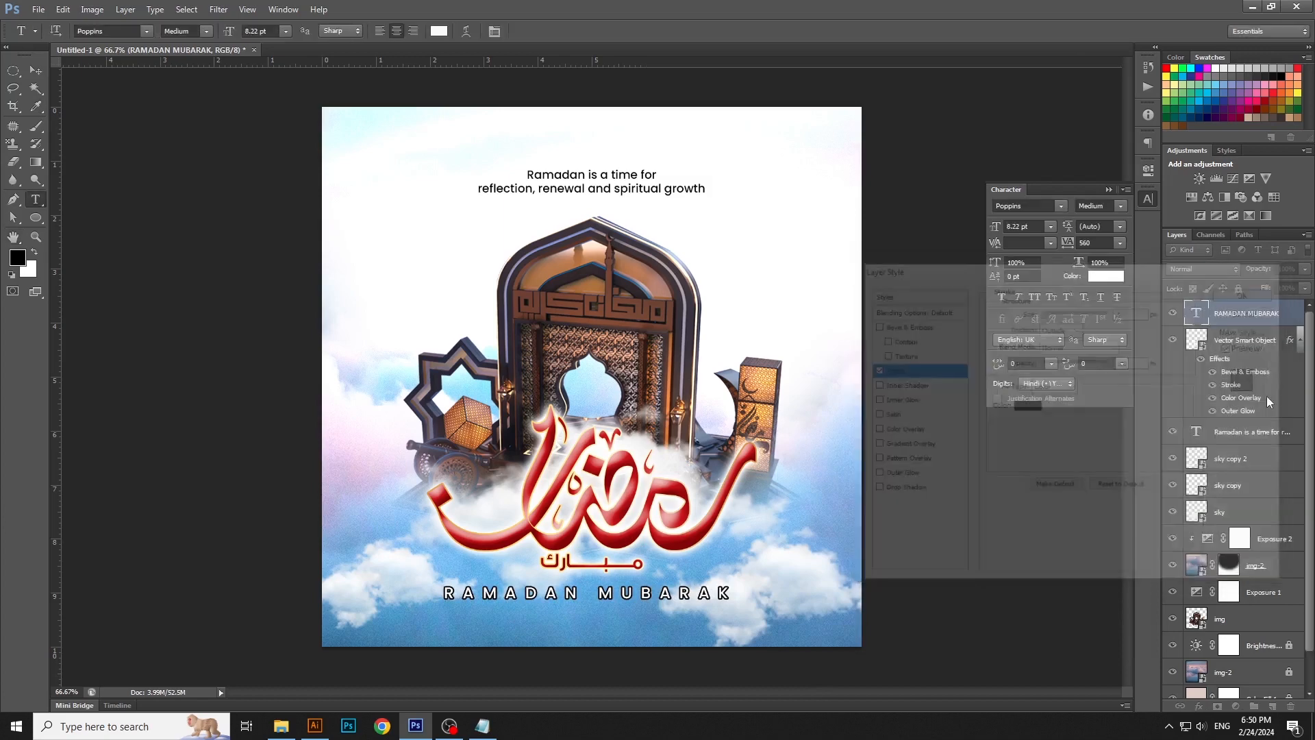
- Centre the caption horizontally under the calligraphy and collapse the effects lists of the caption and calligraphy layers
{"action": "left_click", "coordinate": [42, 72]}
{"action": "left_click", "coordinate": [342, 30]}
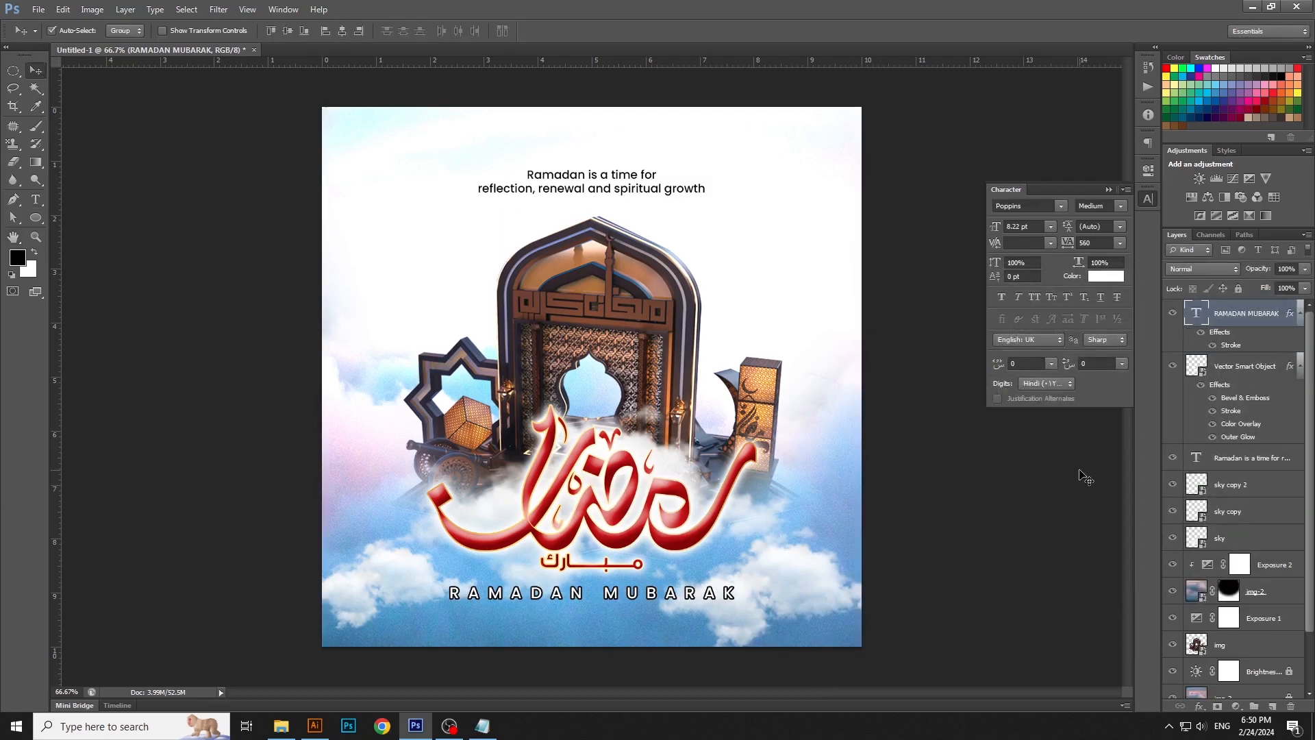
{"action": "left_click", "coordinate": [1148, 199]}
{"action": "left_click", "coordinate": [1291, 376], "text": "shift"}
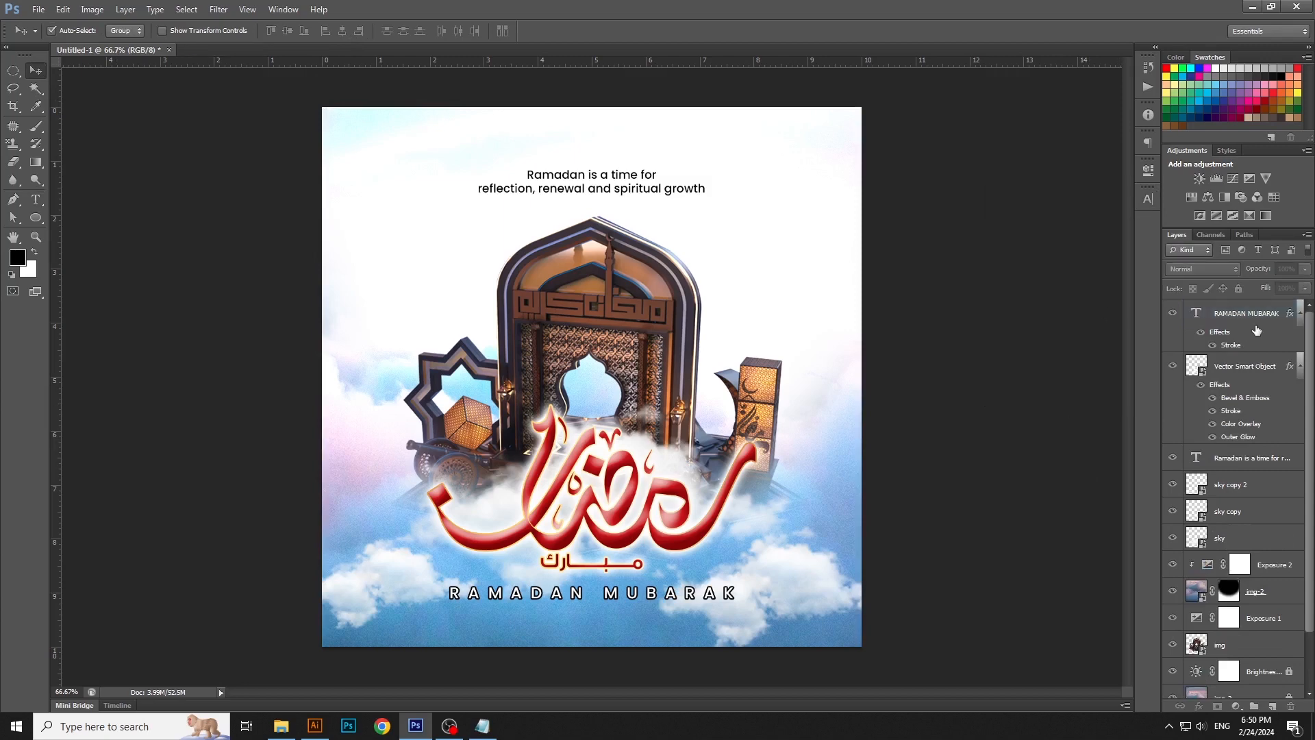
{"action": "left_click", "coordinate": [1300, 367]}
{"action": "left_click", "coordinate": [1086, 475]}
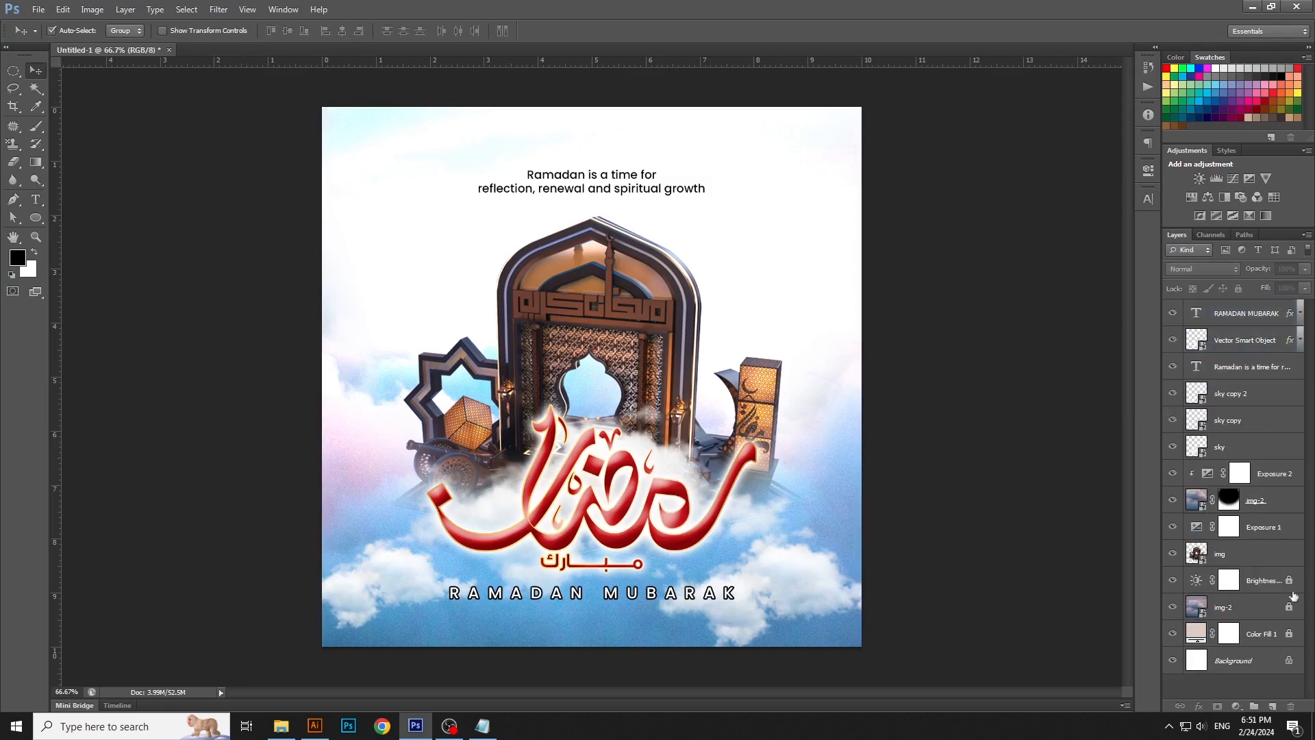
- Brighten the arch image with a Curves adjustment clipped to the img layer, moving the white point inward
{"action": "left_click", "coordinate": [1244, 556]}
{"action": "left_click", "coordinate": [1230, 705]}
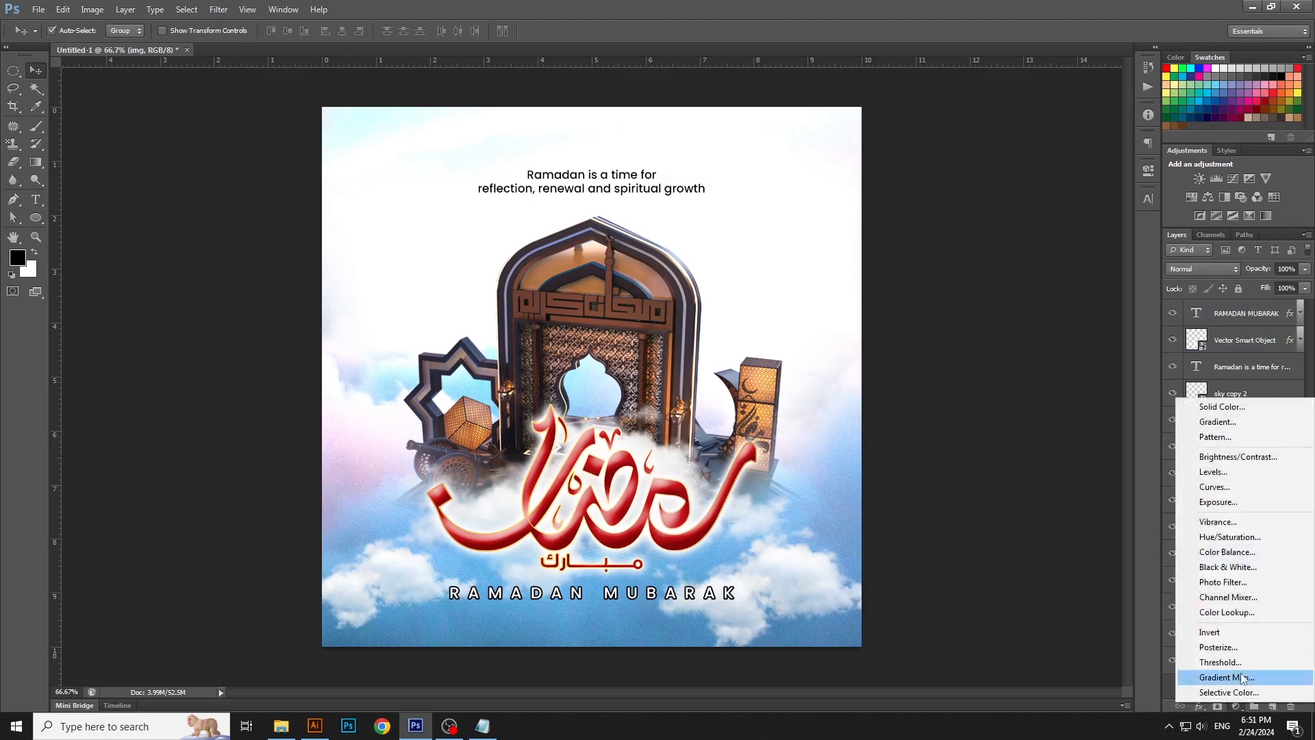
{"action": "left_click", "coordinate": [1203, 486]}
{"action": "left_click", "coordinate": [1031, 498]}
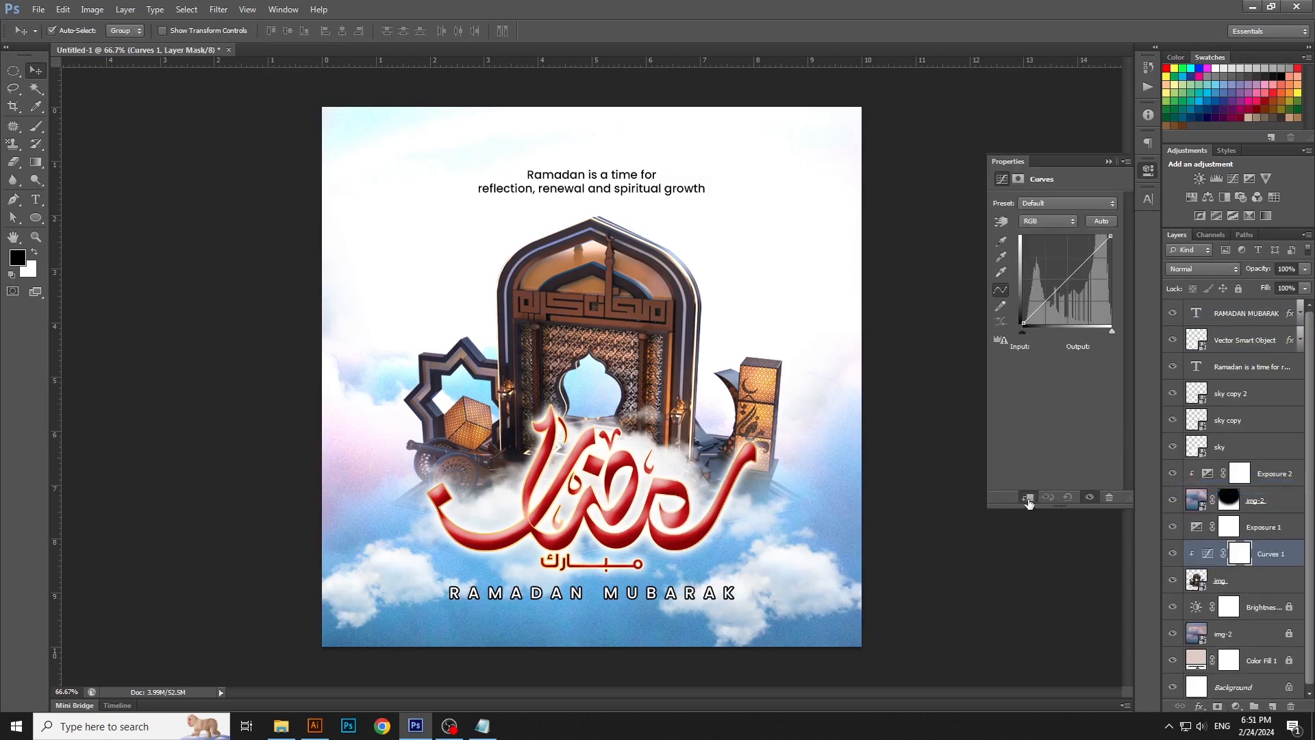
{"action": "left_click_drag", "start_coordinate": [1111, 330], "coordinate": [1086, 334]}
{"action": "left_click", "coordinate": [1148, 171]}
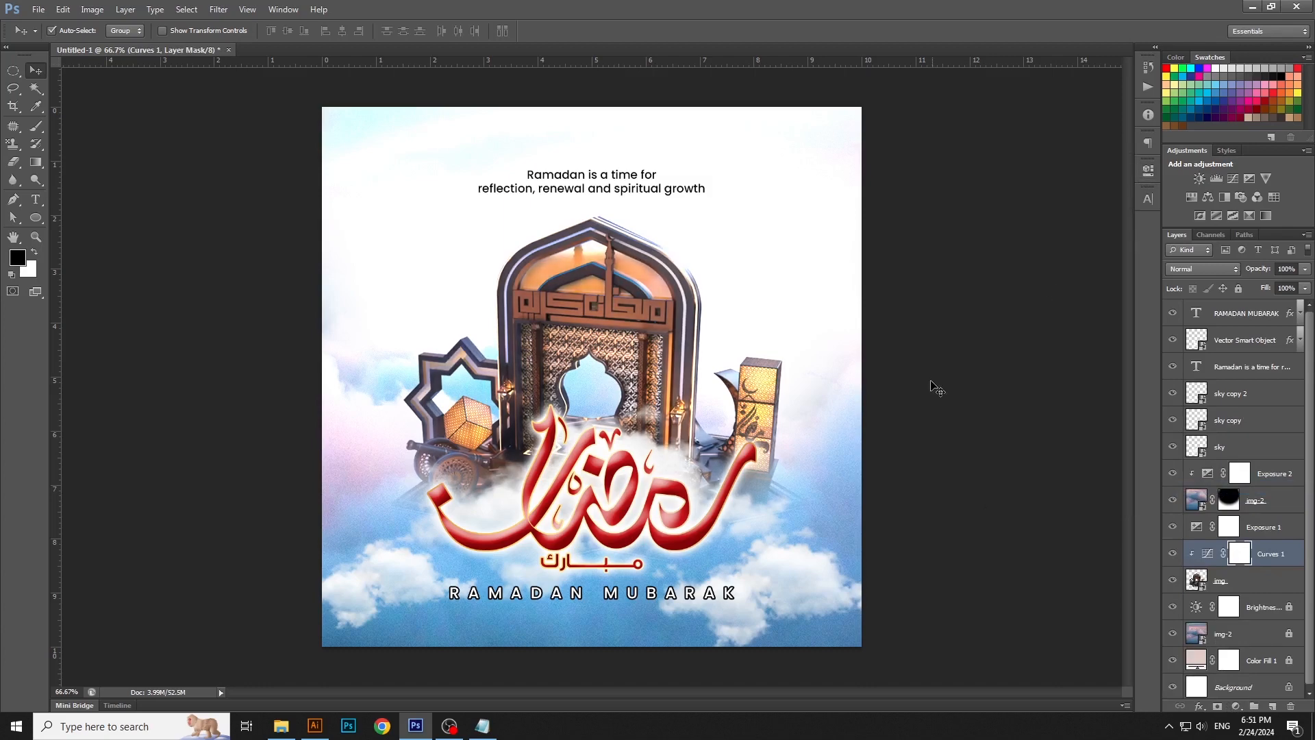
{"action": "left_click", "coordinate": [934, 385]}
- Move the arch image slightly up and shift the quote text up a little above it
{"action": "left_click_drag", "start_coordinate": [661, 333], "coordinate": [657, 324]}
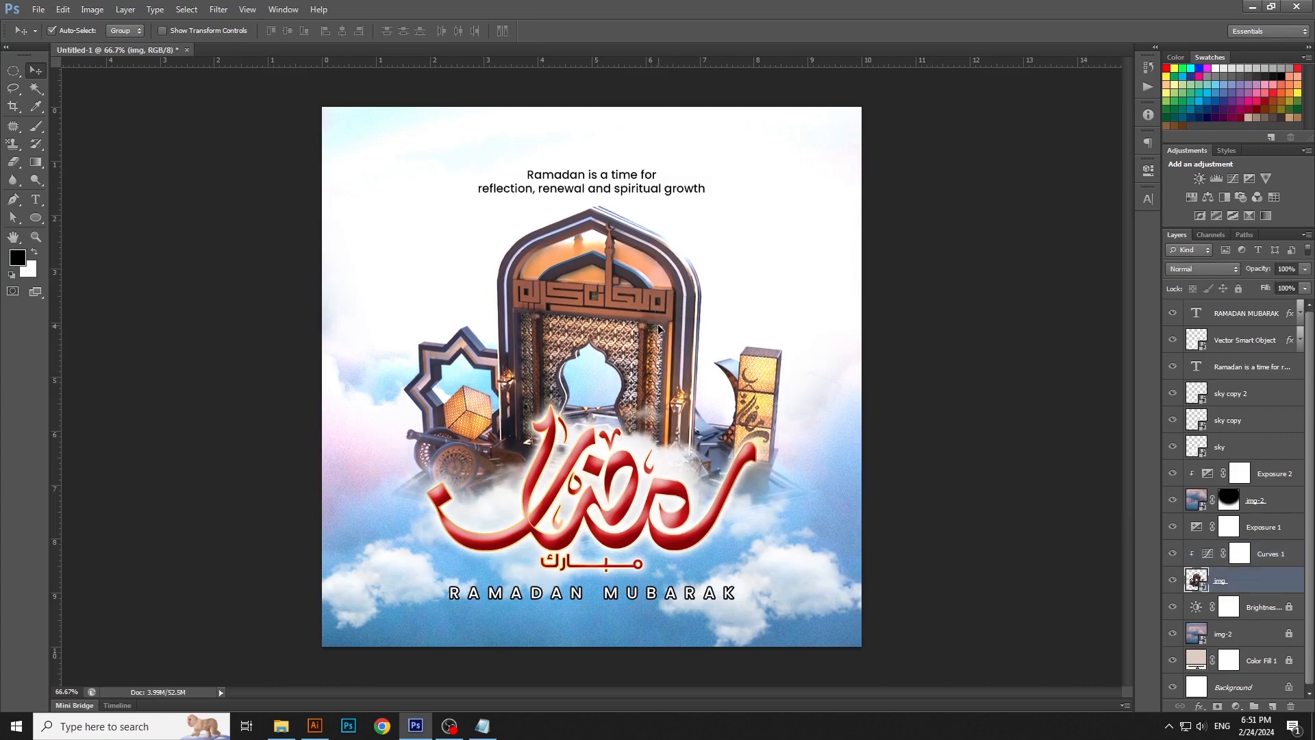
{"action": "left_click", "coordinate": [641, 192]}
{"action": "left_click_drag", "start_coordinate": [641, 187], "coordinate": [641, 183]}
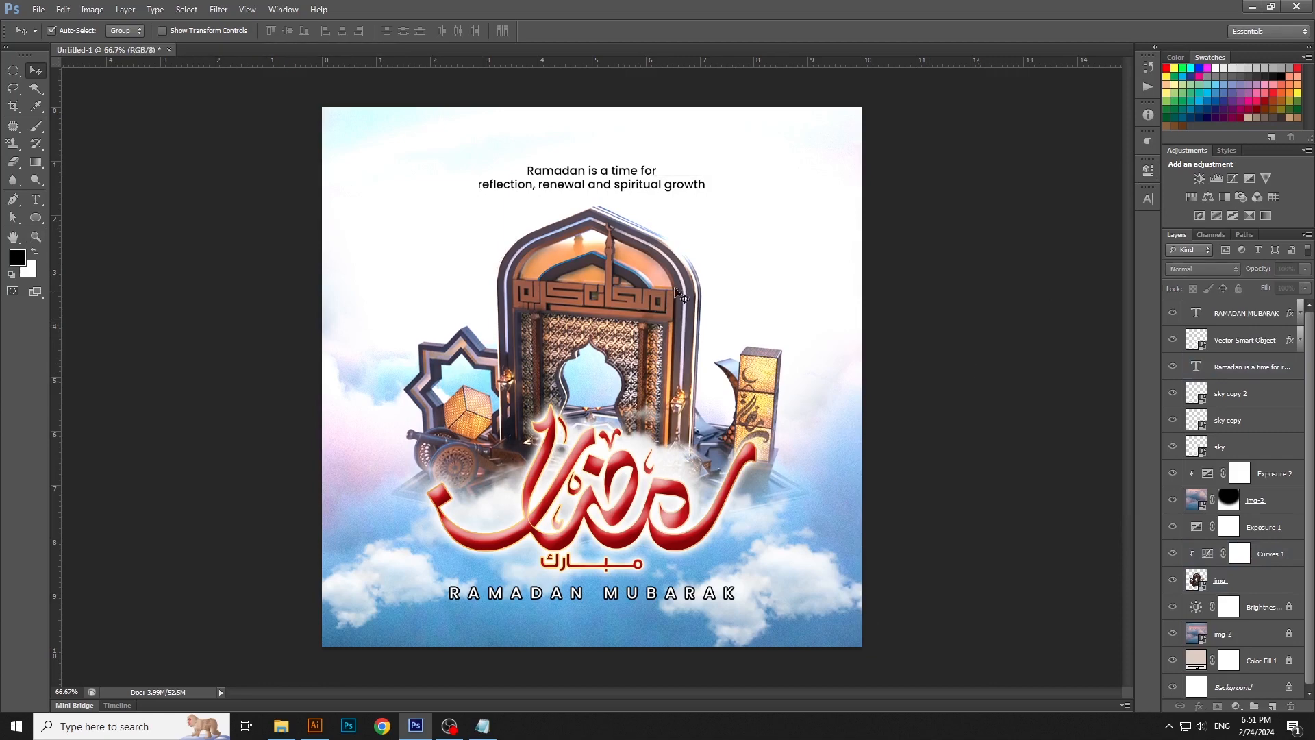
- Nudge the red Arabic calligraphy up by a few pixels
{"action": "left_click_drag", "start_coordinate": [677, 504], "coordinate": [677, 500]}
{"action": "left_click", "coordinate": [670, 490]}
{"action": "key", "text": "Up"}
{"action": "key", "text": "Up"}
{"action": "key", "text": "Up"}
{"action": "key", "text": "Up"}
{"action": "key", "text": "Up"}
{"action": "key", "text": "Up"}
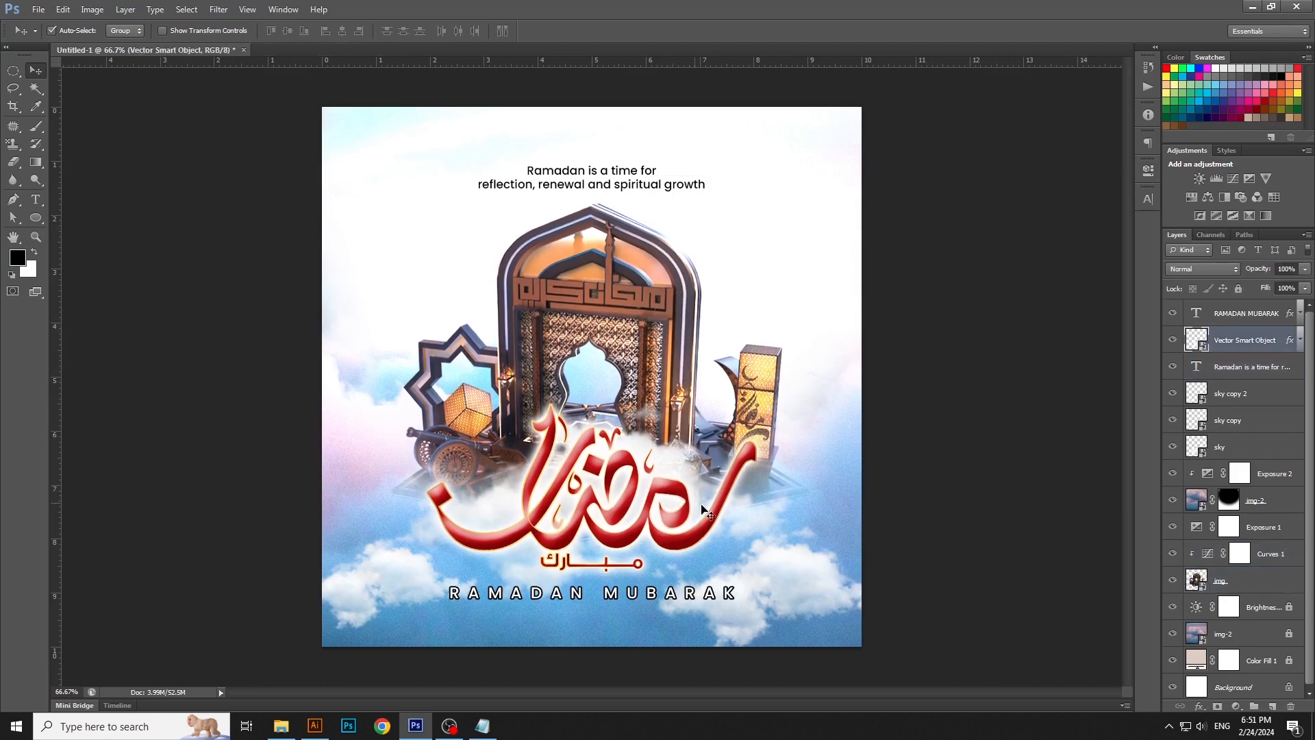
- Nudge the RAMADAN MUBARAK caption up by a few pixels beneath the calligraphy and deselect it
{"action": "left_click", "coordinate": [715, 593]}
{"action": "key", "text": "Up"}
{"action": "key", "text": "Up"}
{"action": "key", "text": "Up"}
{"action": "key", "text": "Up"}
{"action": "left_click", "coordinate": [877, 573]}
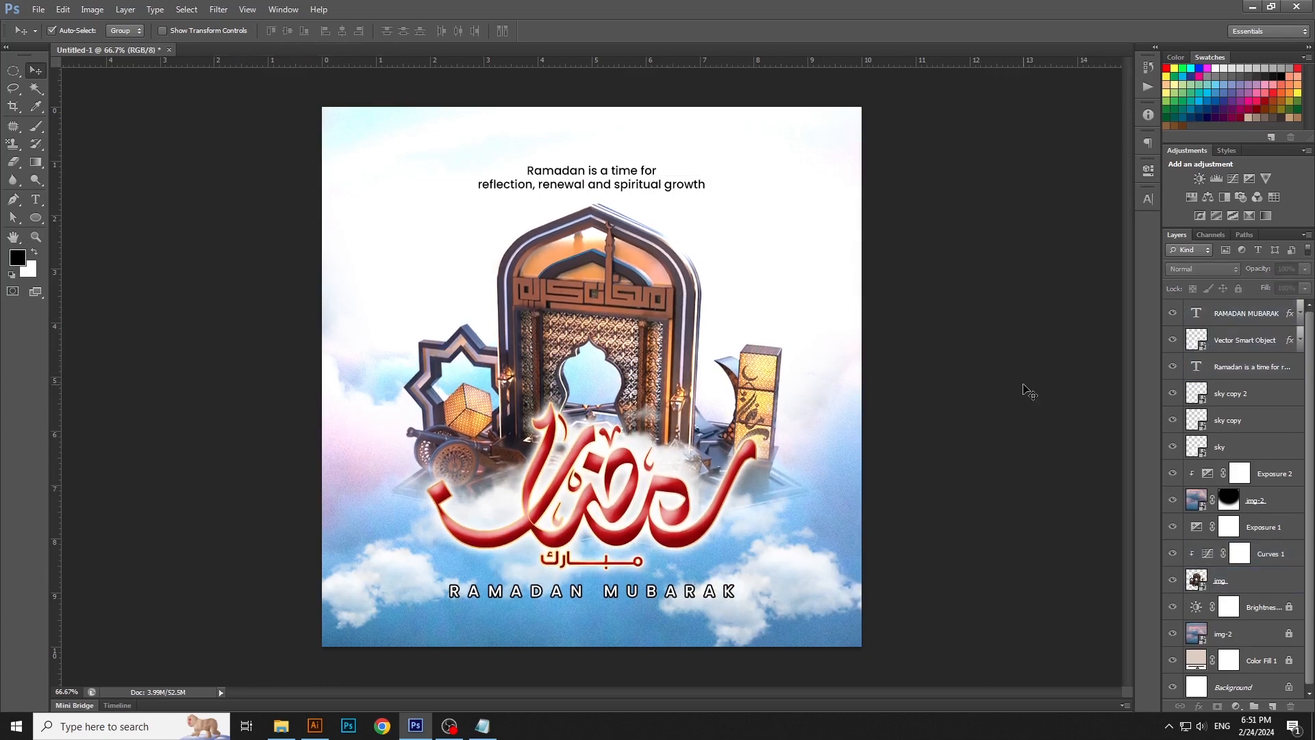
- Capitalise the quote's second line to read "Reflection, Renewal and Spiritual Growth"
{"action": "left_click", "coordinate": [36, 199]}
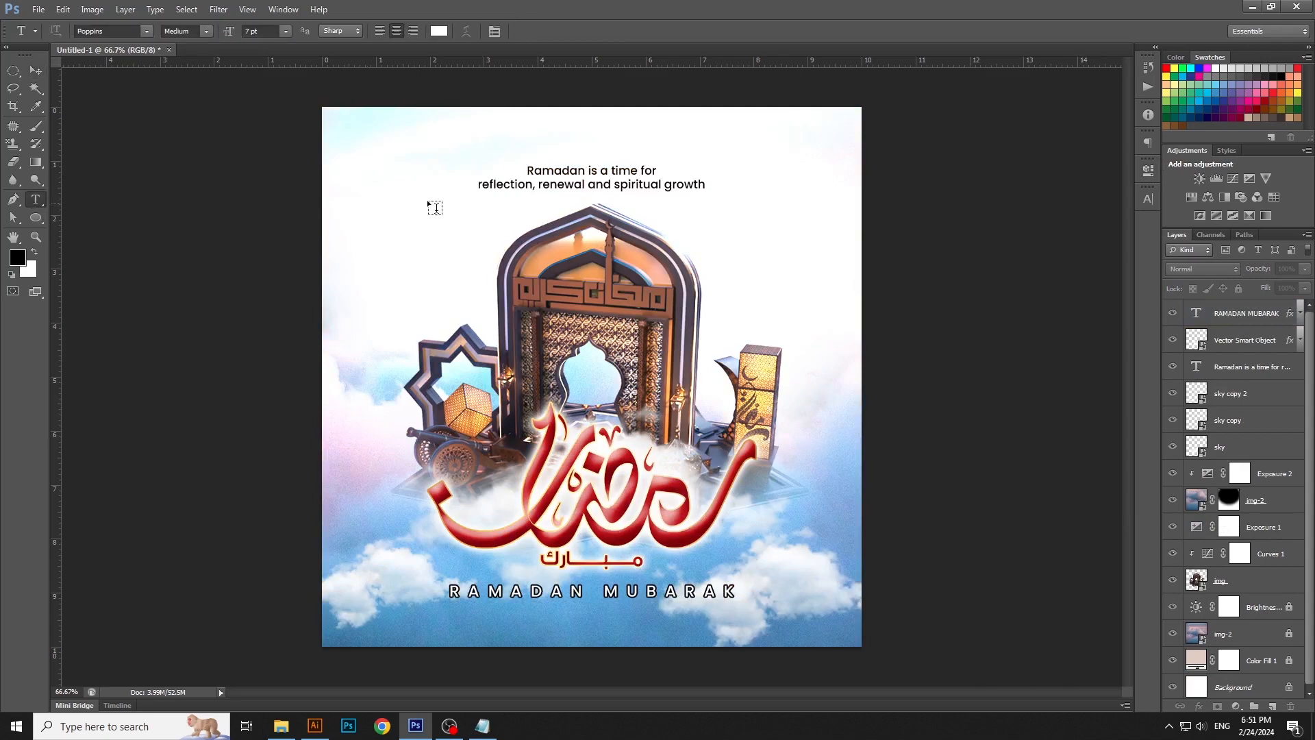
{"action": "left_click_drag", "start_coordinate": [483, 181], "coordinate": [477, 181]}
{"action": "left_click", "coordinate": [479, 183]}
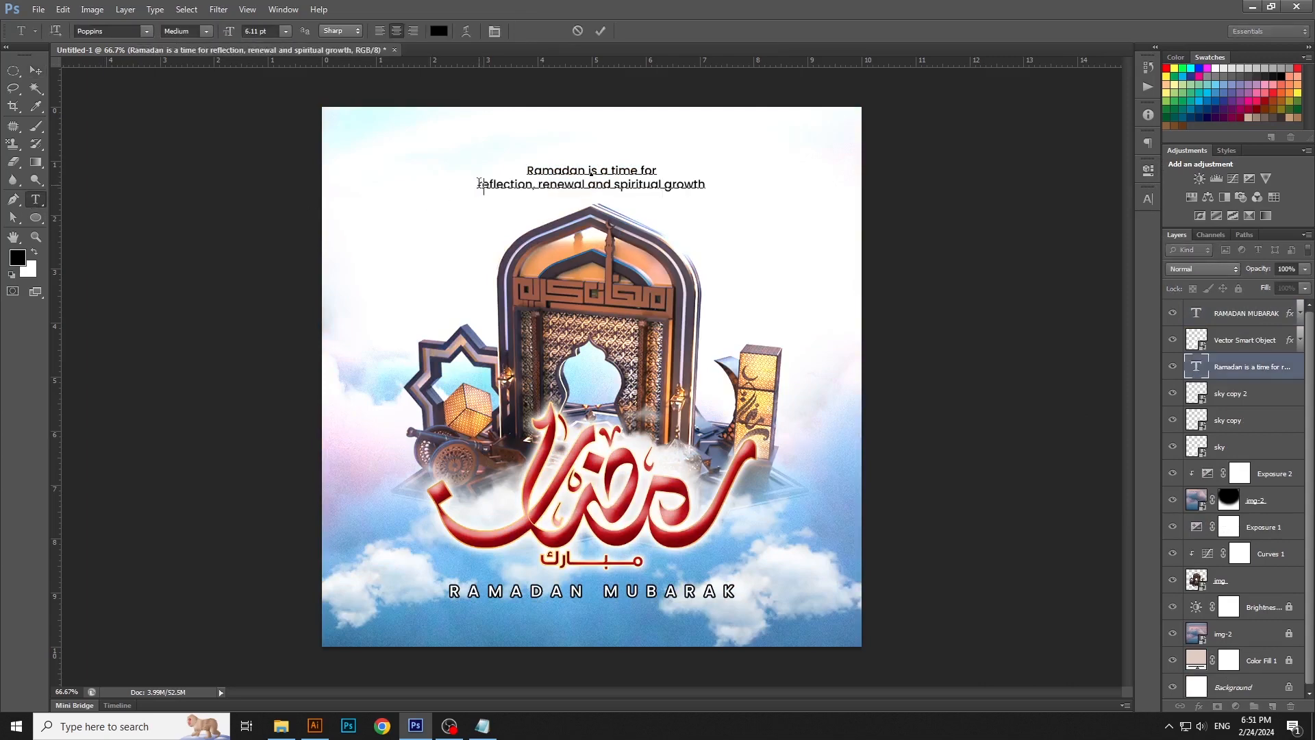
{"action": "key", "text": "BackSpace"}
{"action": "type", "text": "R"}
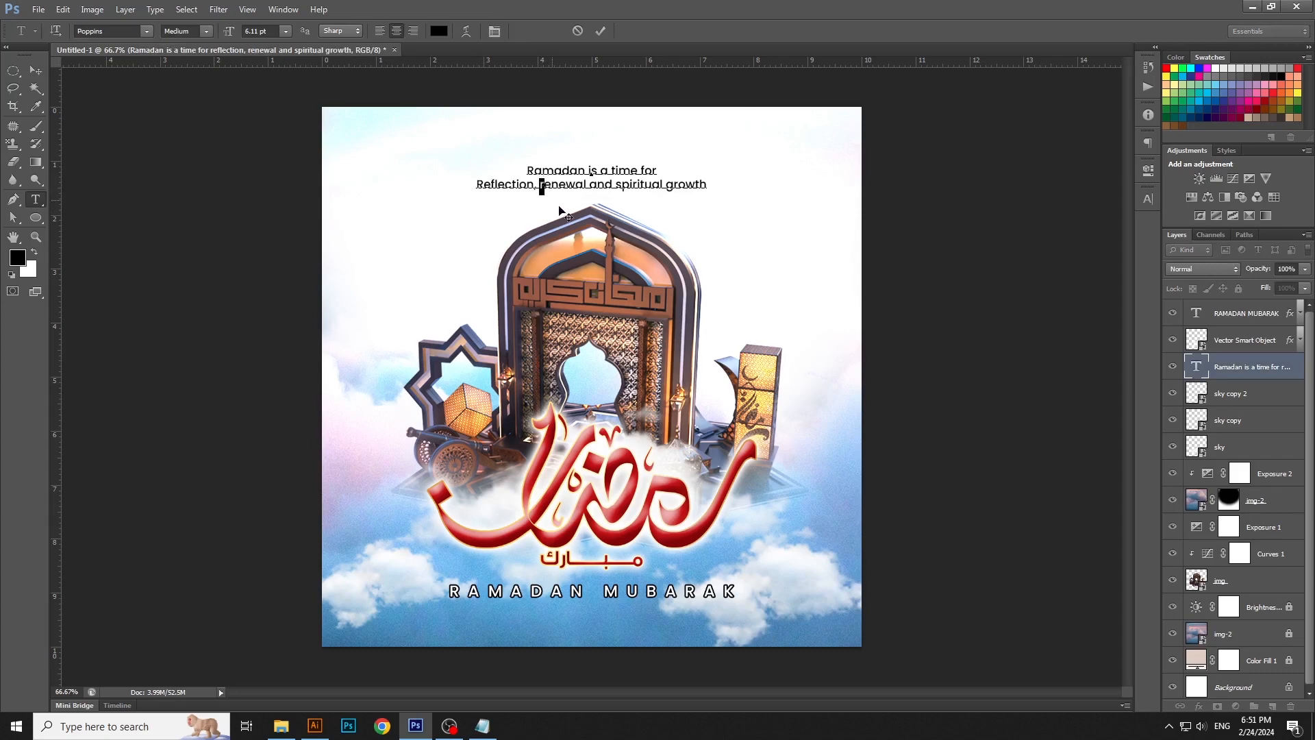
{"action": "type", "text": "R"}
{"action": "left_click_drag", "start_coordinate": [617, 183], "coordinate": [623, 184]}
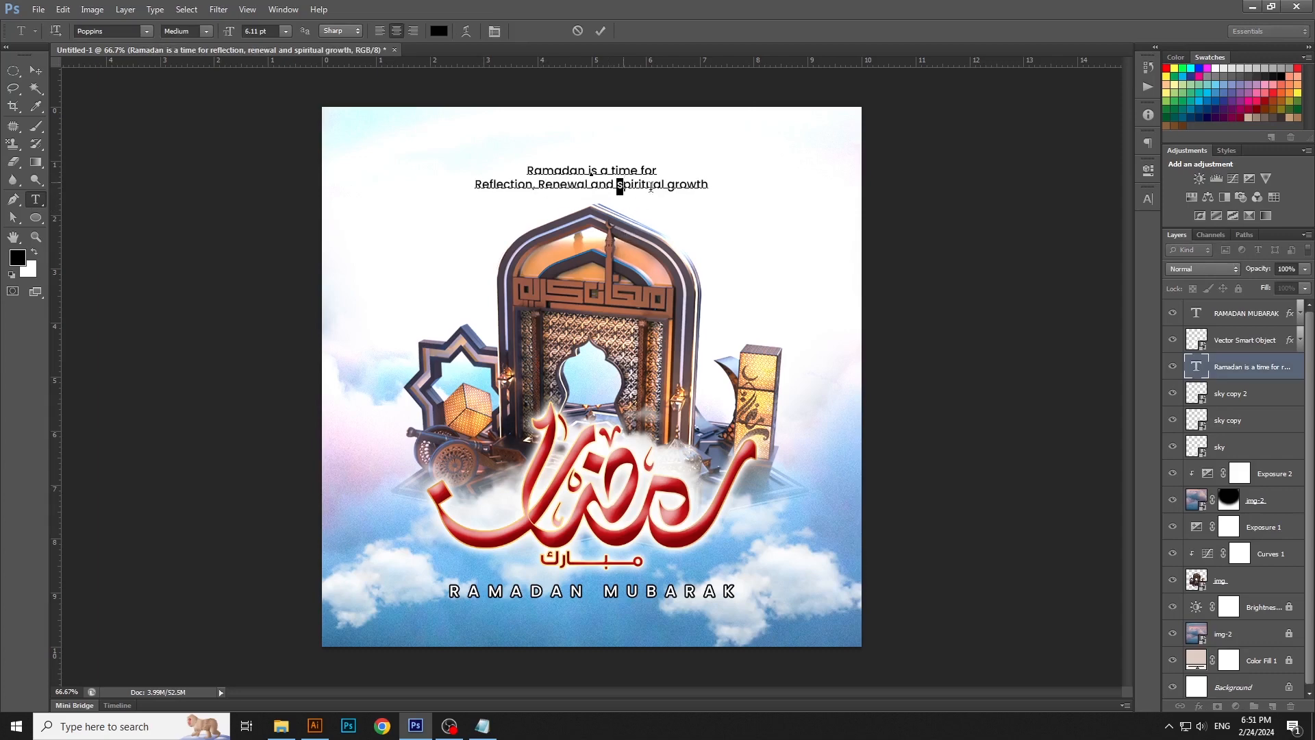
{"action": "type", "text": "S"}
{"action": "type", "text": "G"}
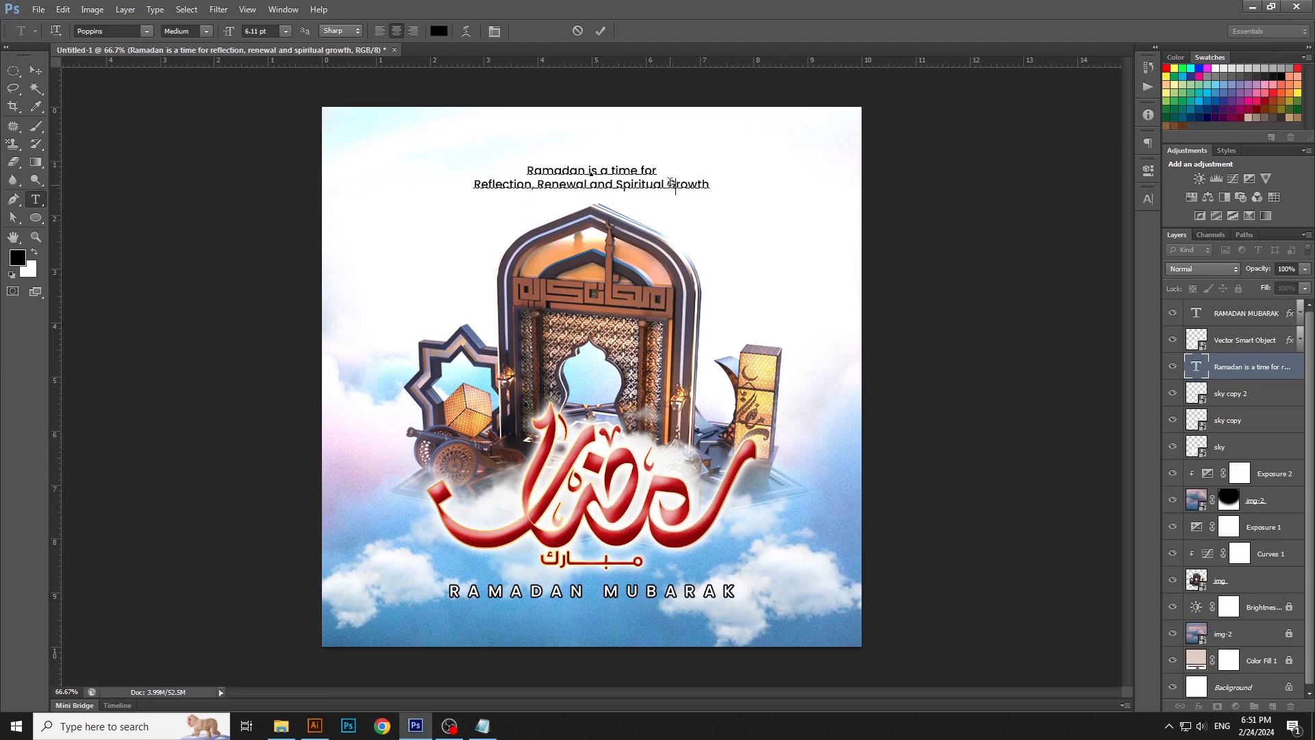
{"action": "key", "text": "ctrl+Return"}
- Centre the quote text horizontally on the canvas and clear the selection
{"action": "key", "text": "v"}
{"action": "key", "text": "ctrl+a"}
{"action": "left_click", "coordinate": [342, 30]}
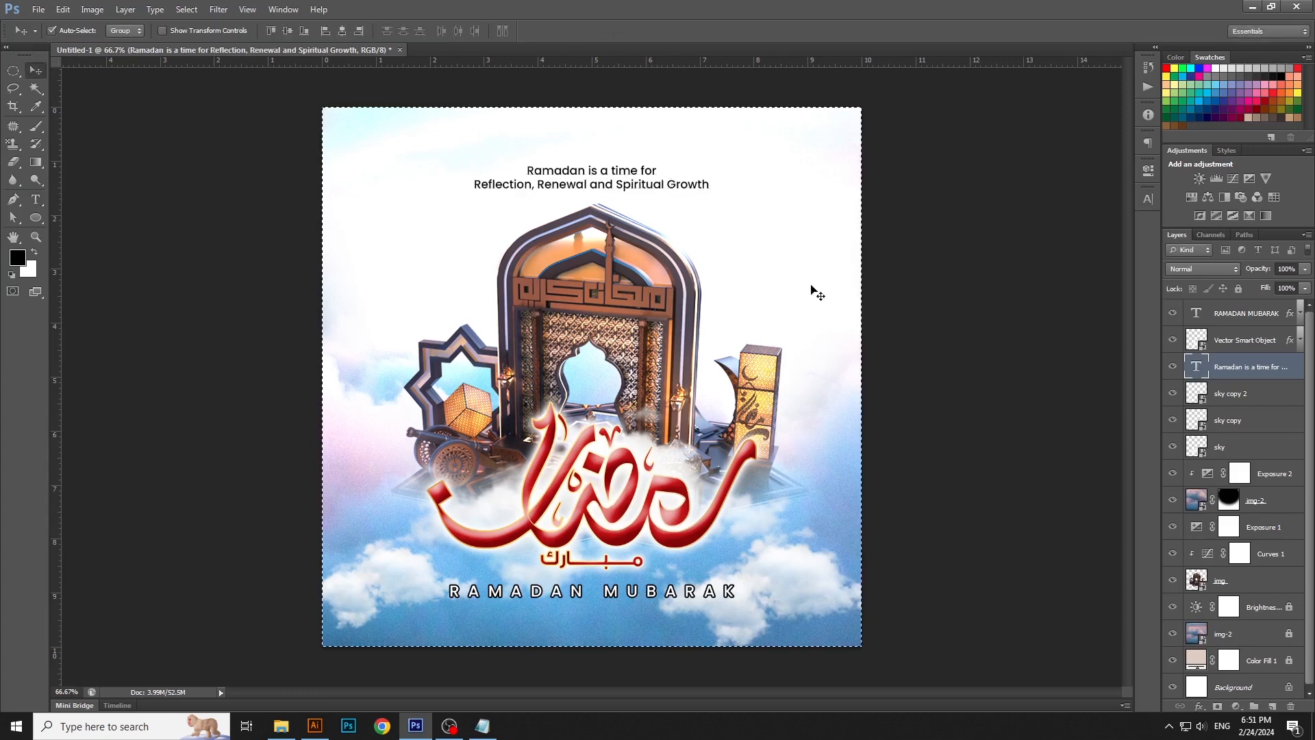
{"action": "key", "text": "ctrl+d"}
{"action": "left_click", "coordinate": [937, 335]}
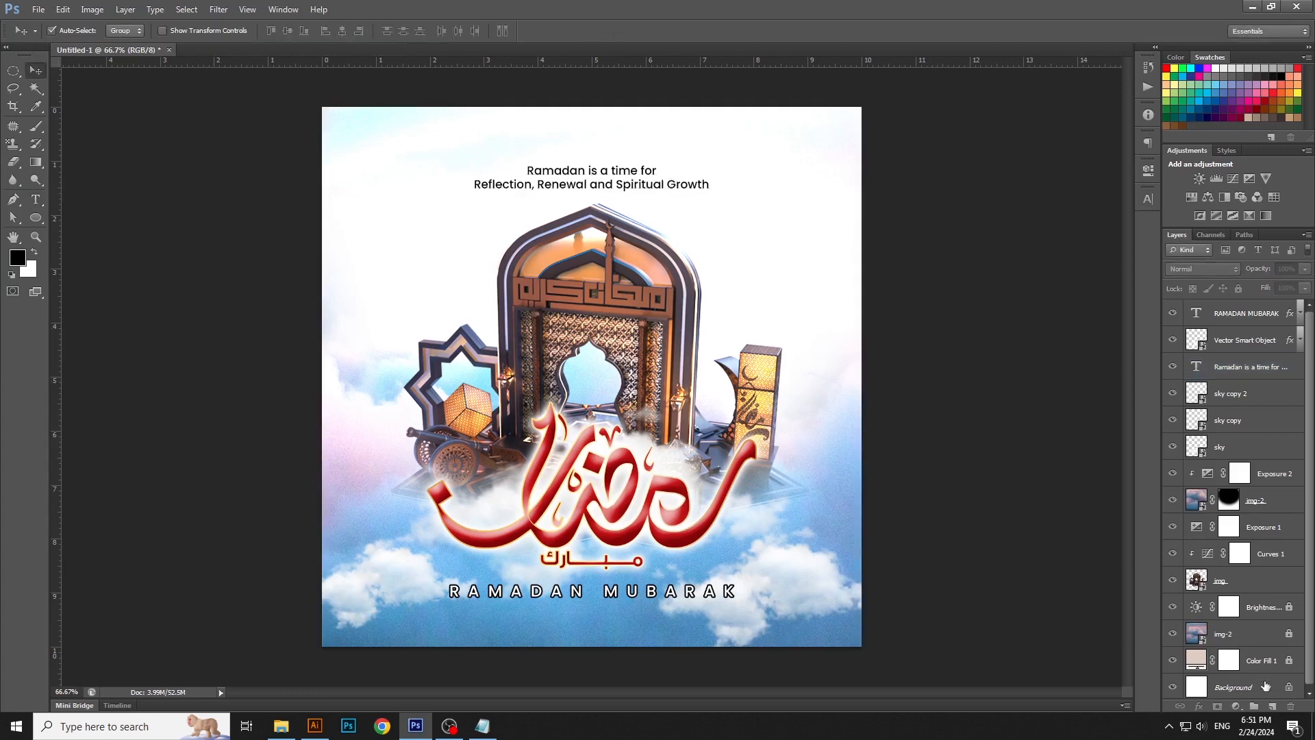
- Add a Curves adjustment above all layers with the white point input at 237 and the black point input at 14
{"action": "left_click", "coordinate": [1236, 706]}
{"action": "left_click", "coordinate": [1245, 489]}
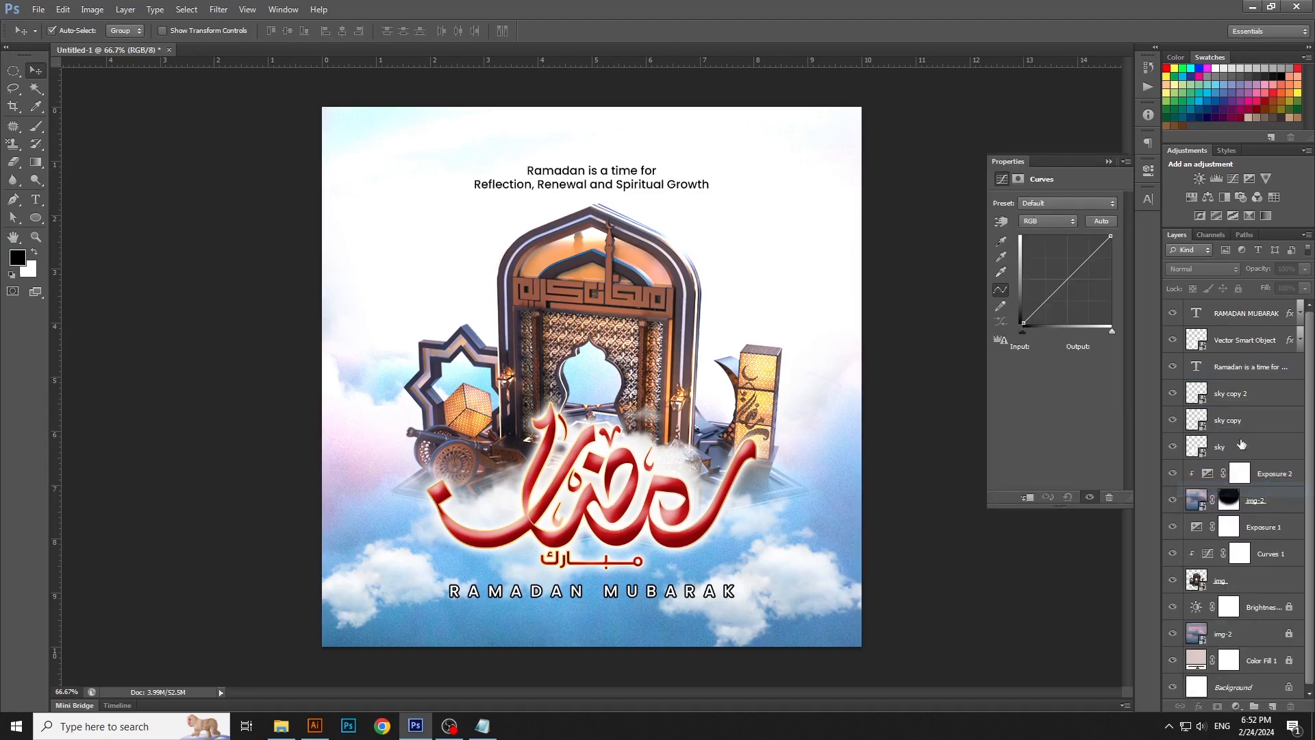
{"action": "left_click_drag", "start_coordinate": [1112, 331], "coordinate": [1107, 336]}
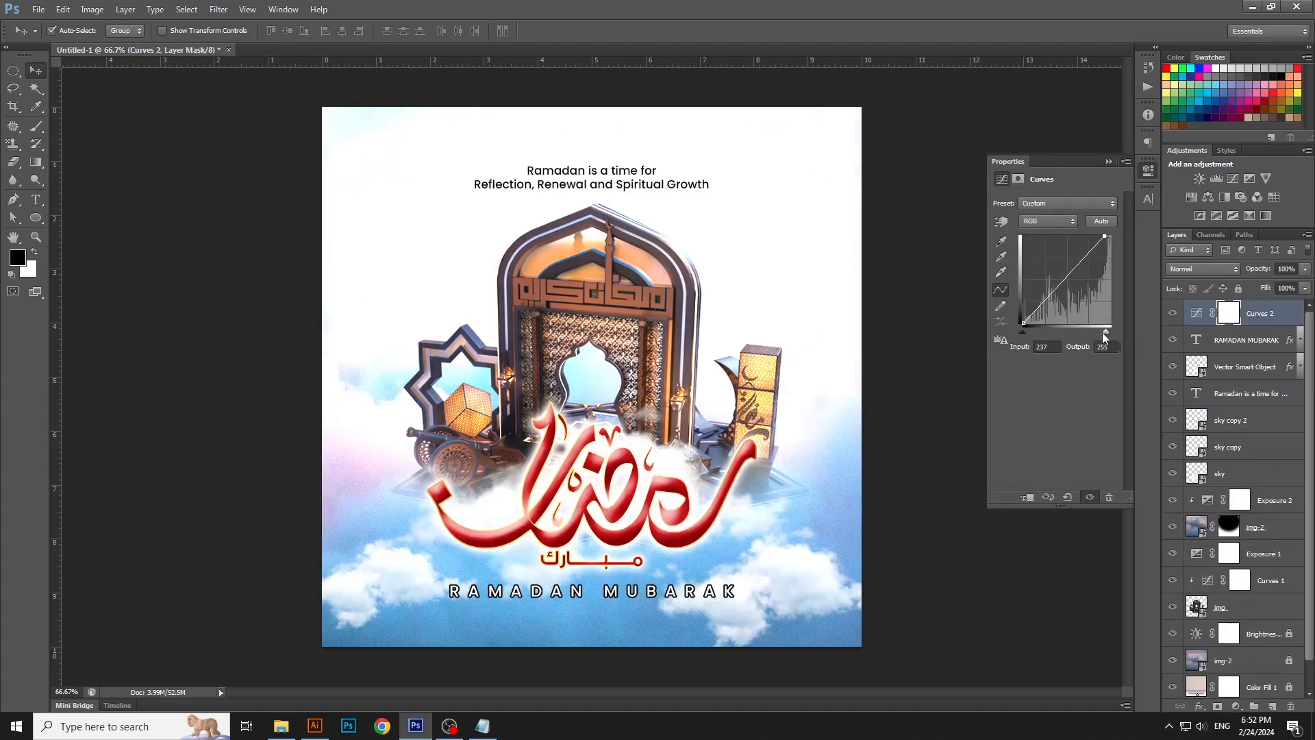
{"action": "left_click_drag", "start_coordinate": [1023, 332], "coordinate": [1027, 334]}
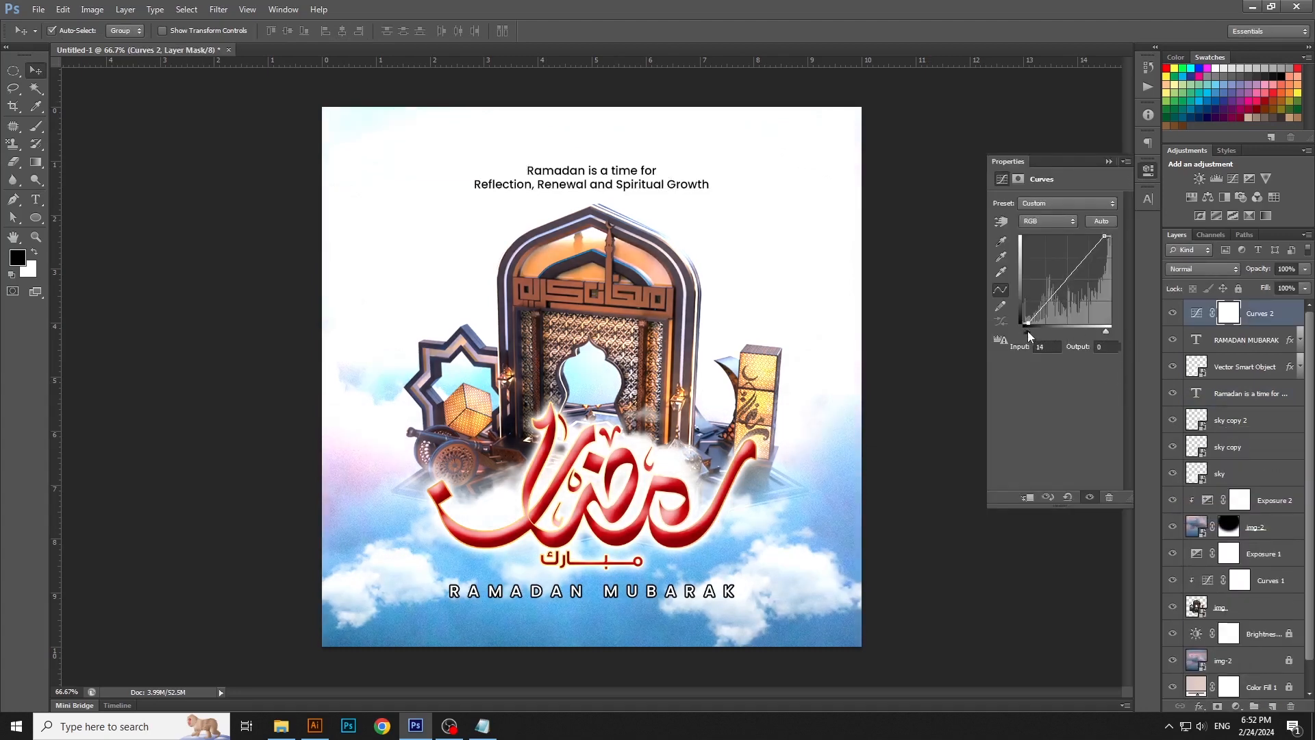
{"action": "left_click", "coordinate": [1028, 384]}
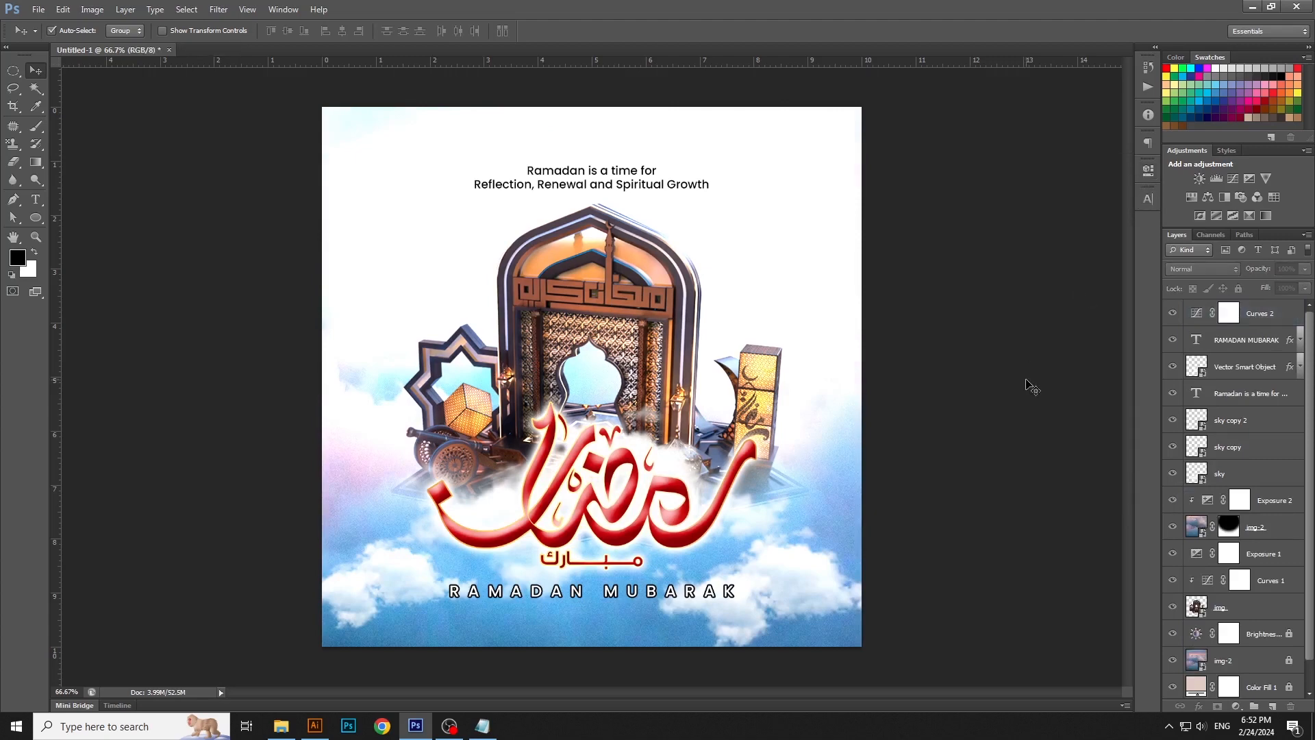